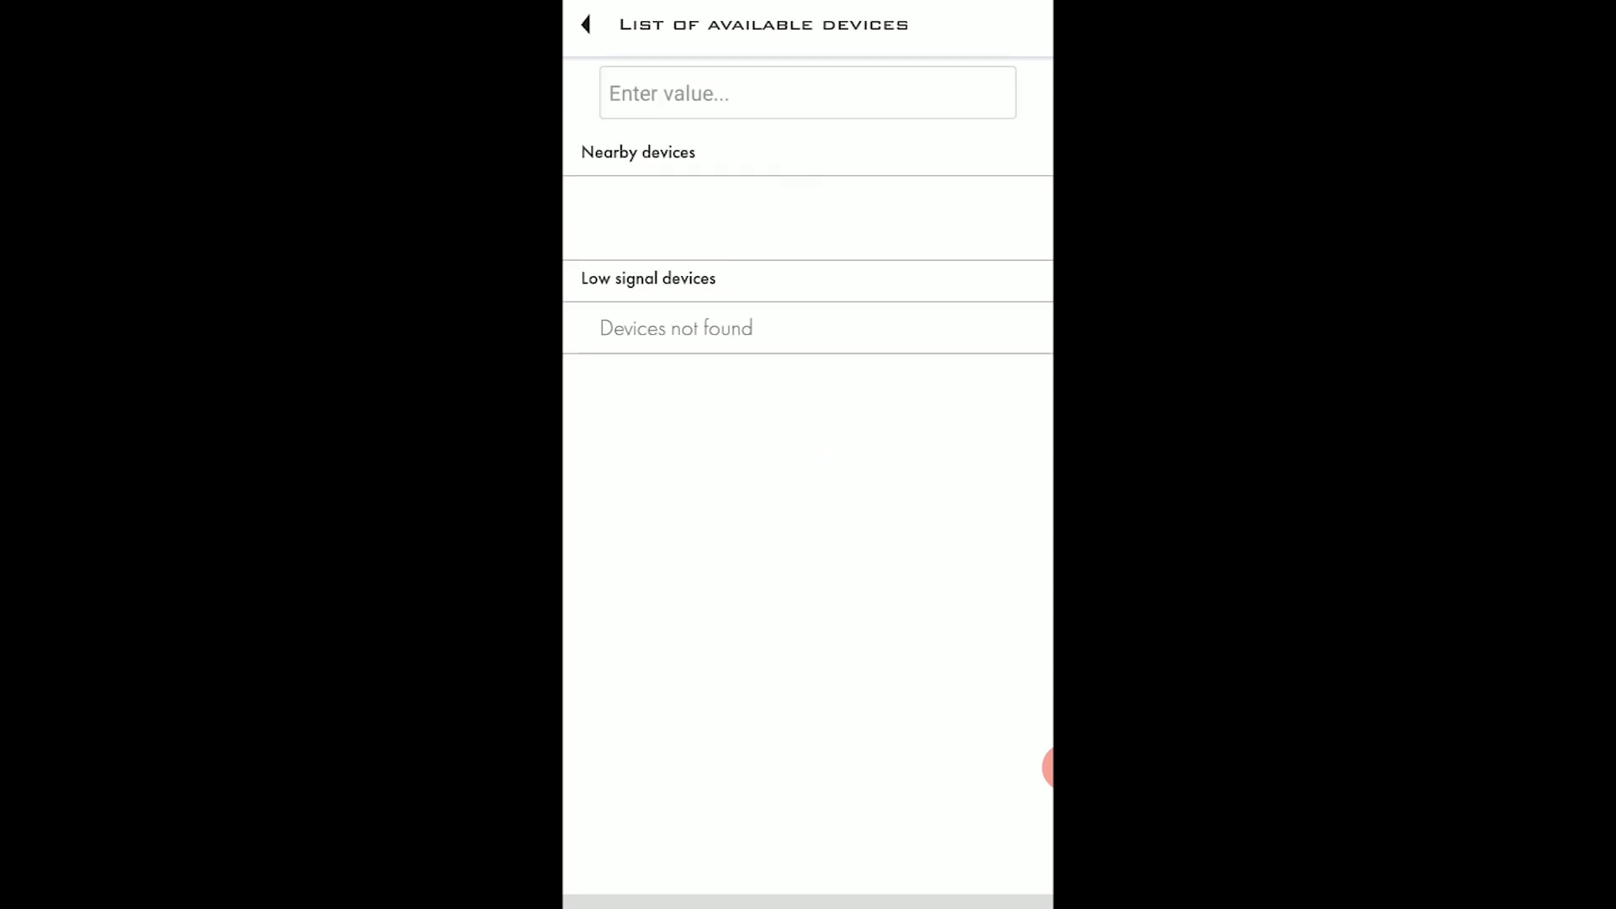
Search for 100203 and connect to sensor DU_100203, dismissing the password-protected warning.
click(808, 93)
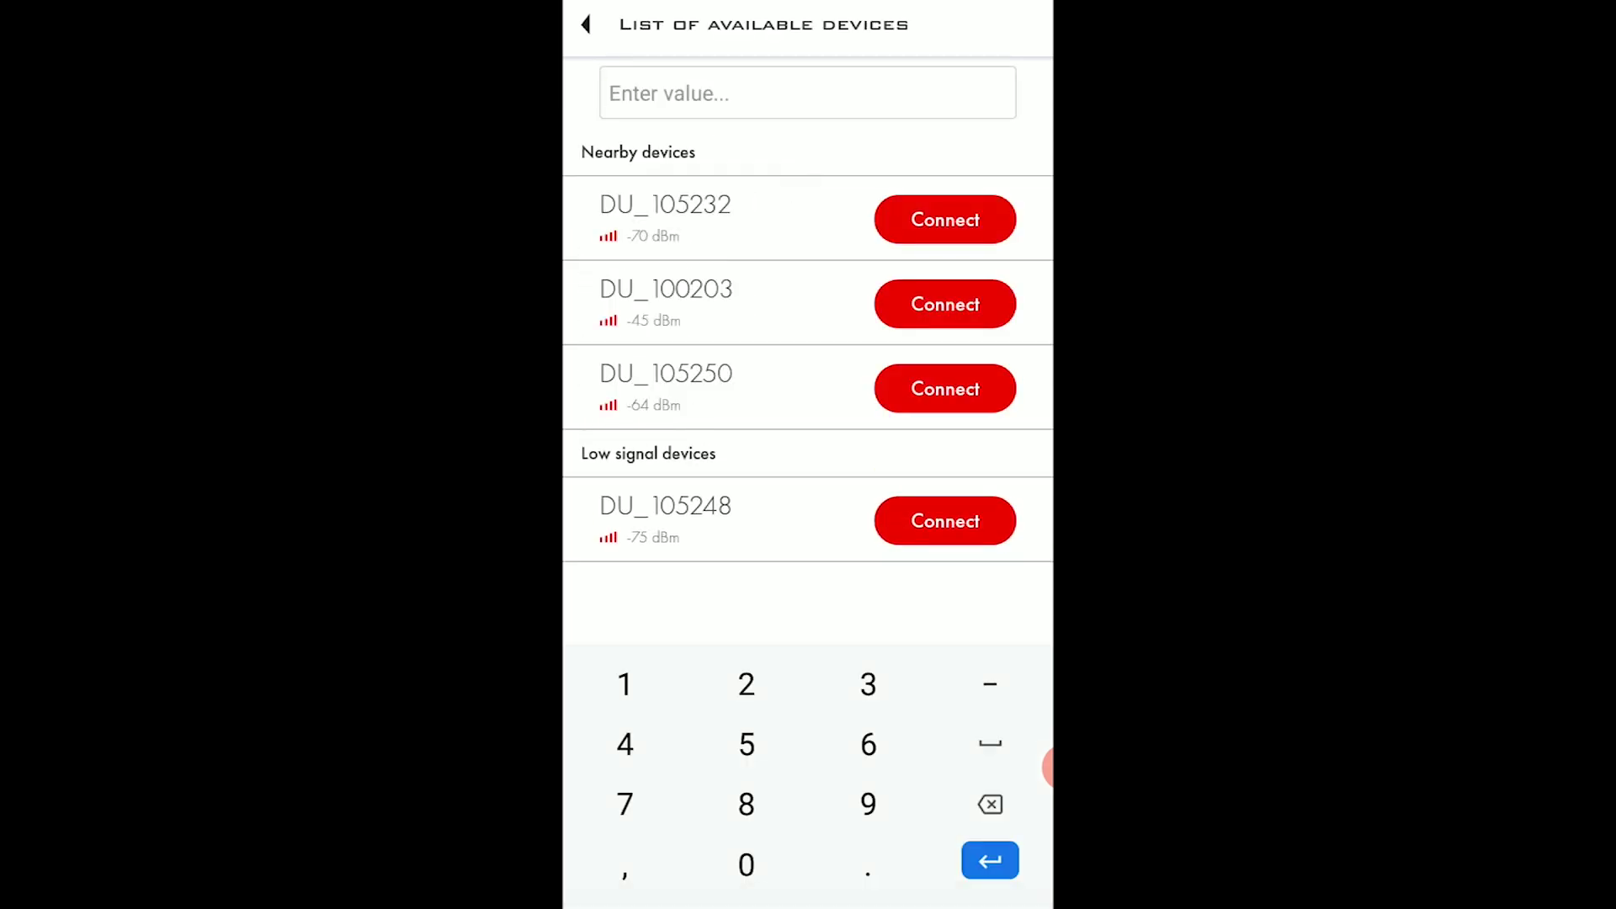
text(100)
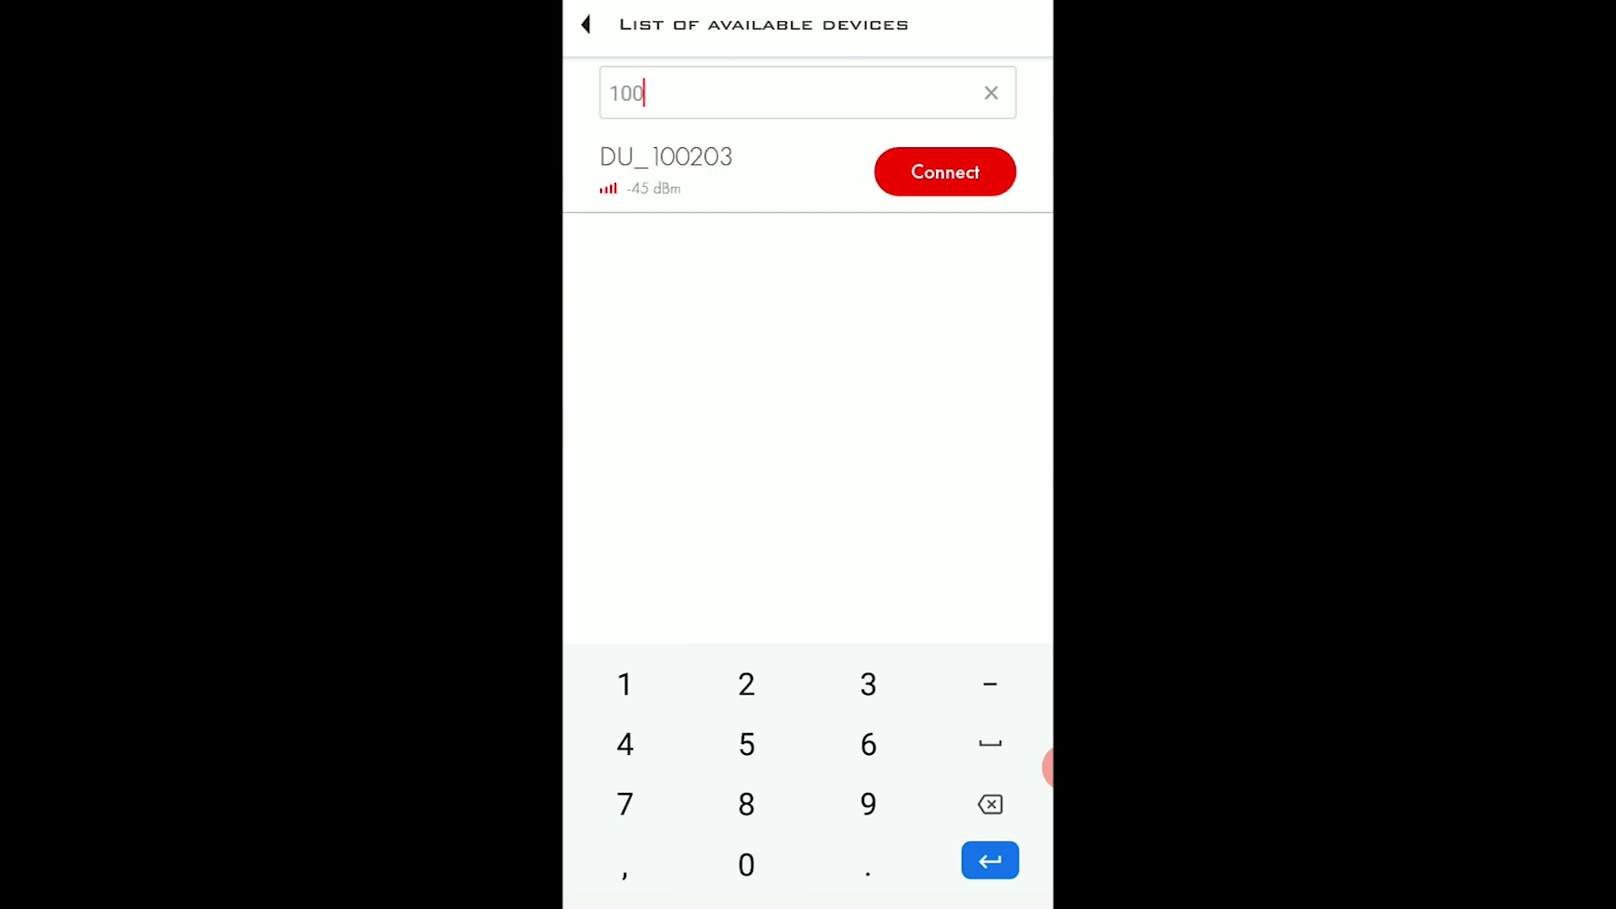
text(203)
key(Return)
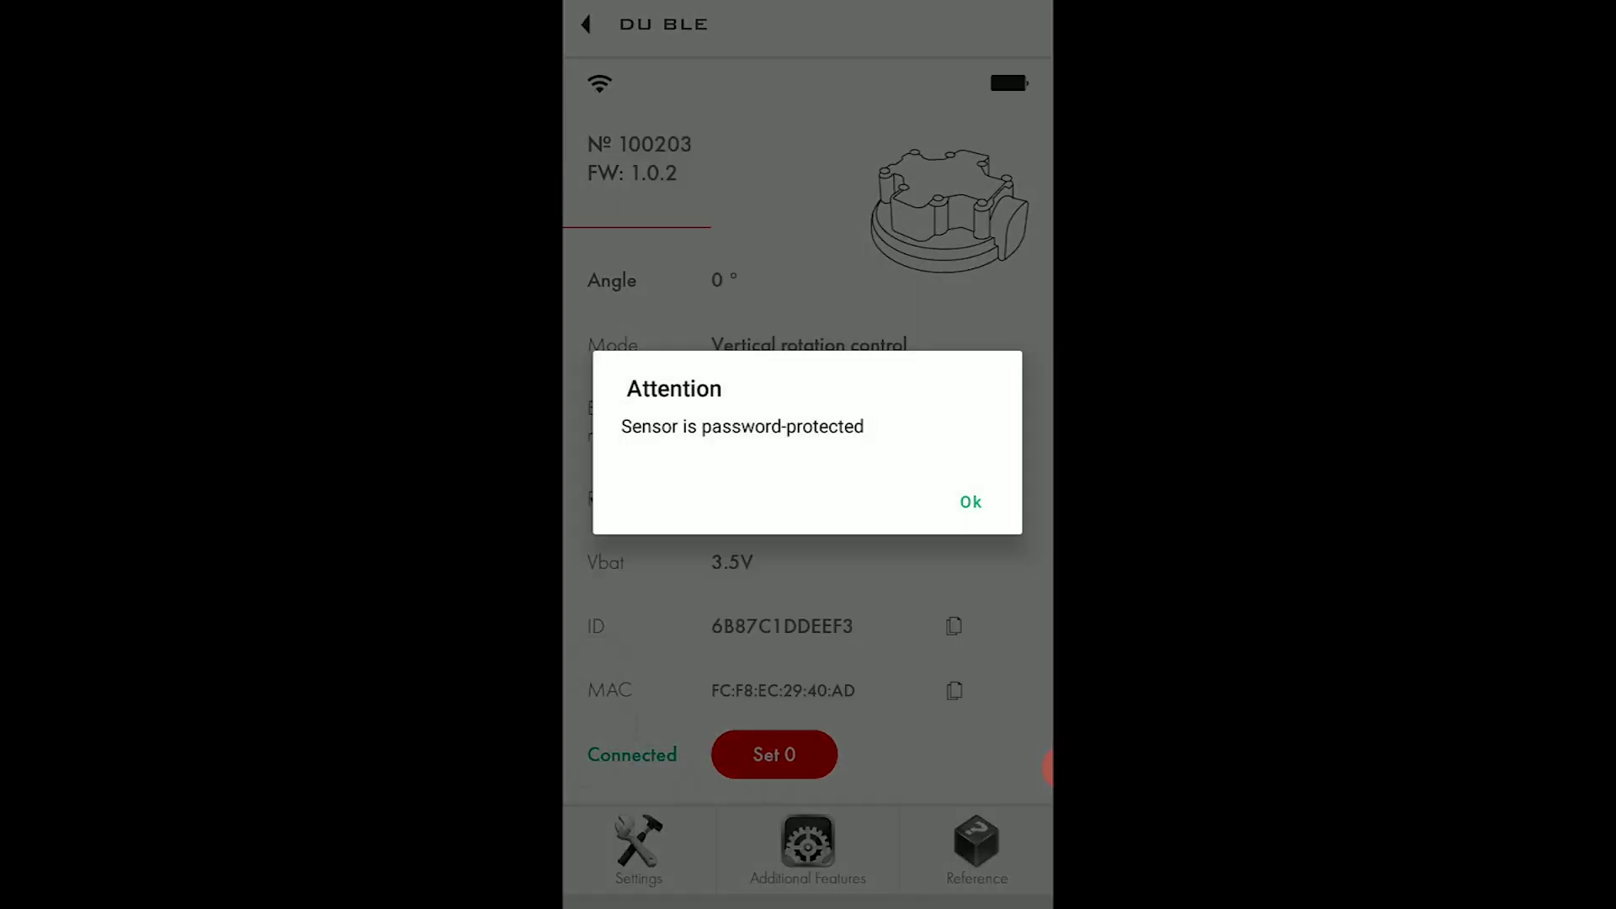
key(Return)
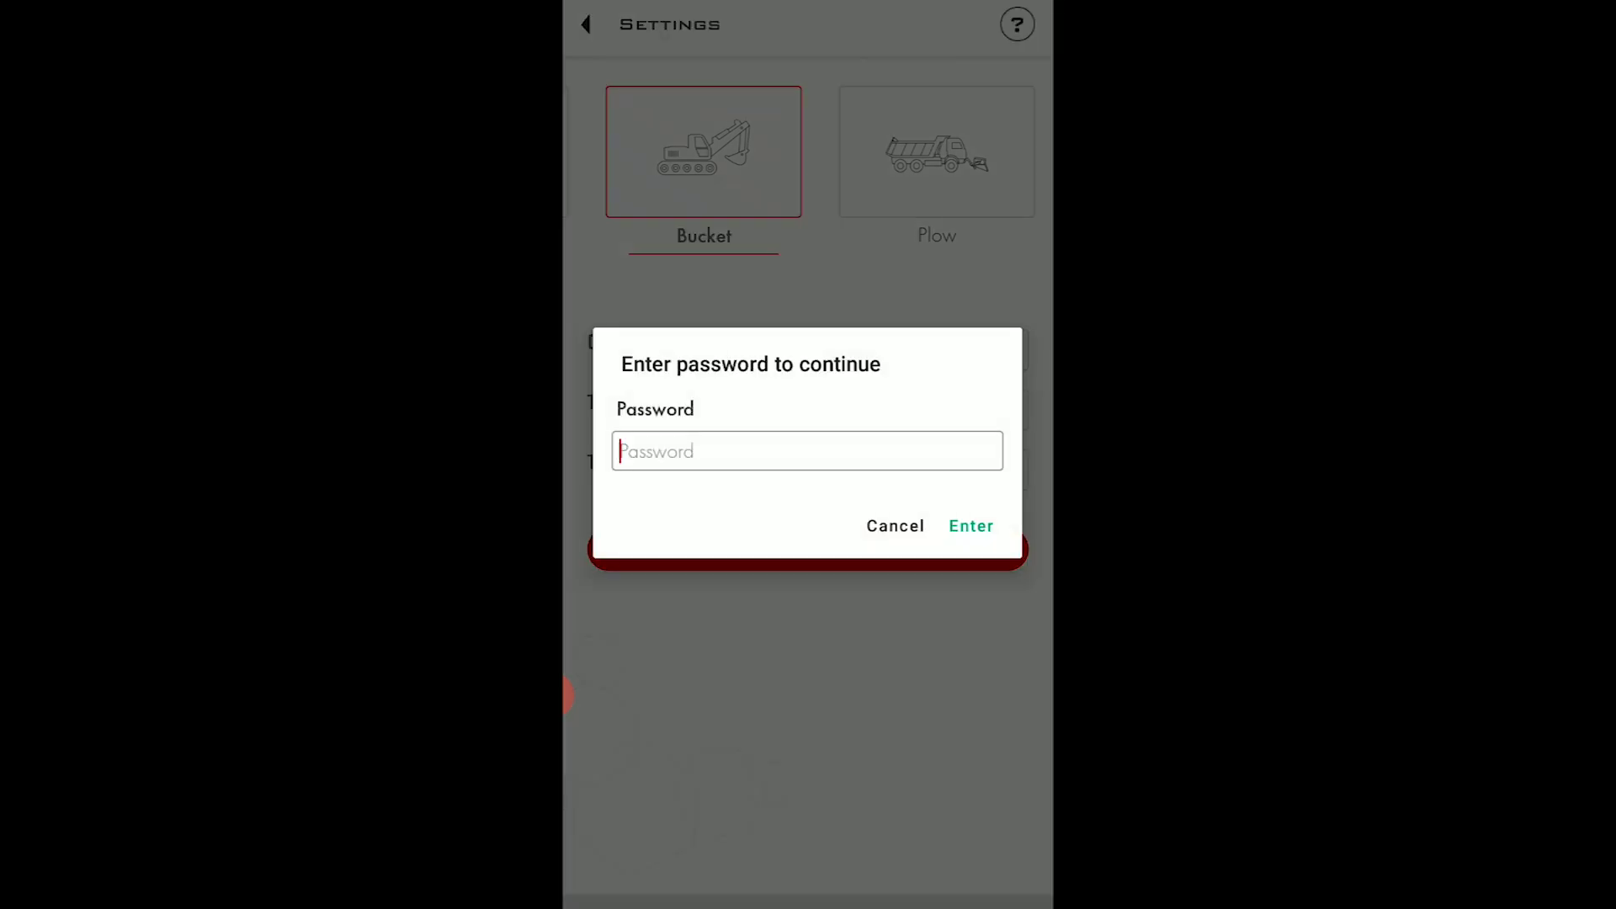
Enter the sensor password to unlock its settings.
text(1234)
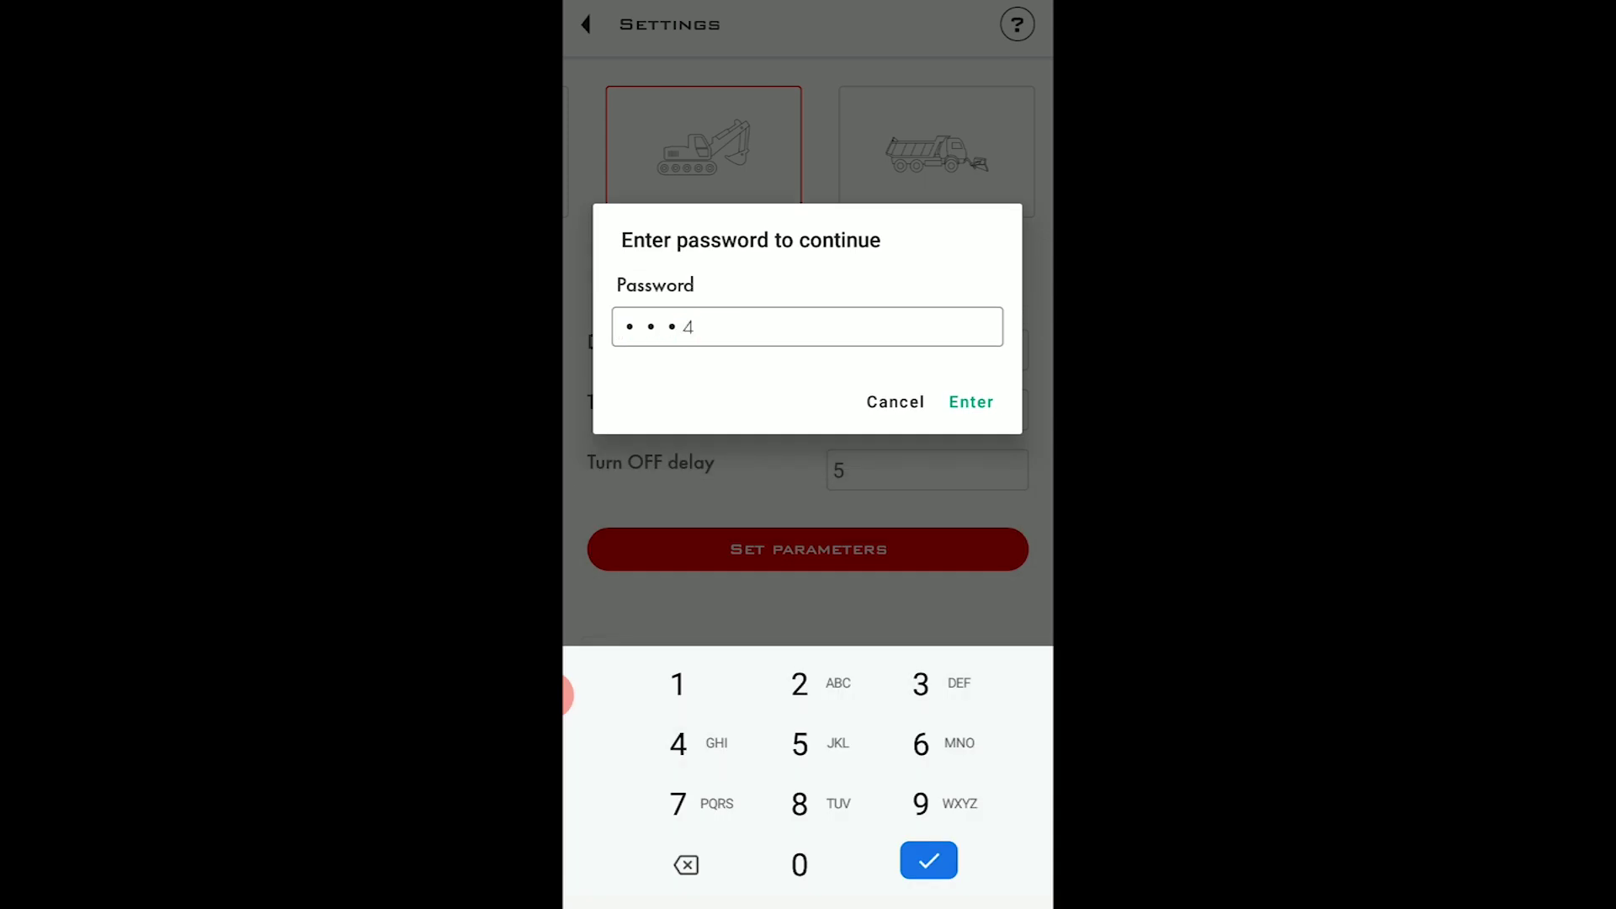
key(Return)
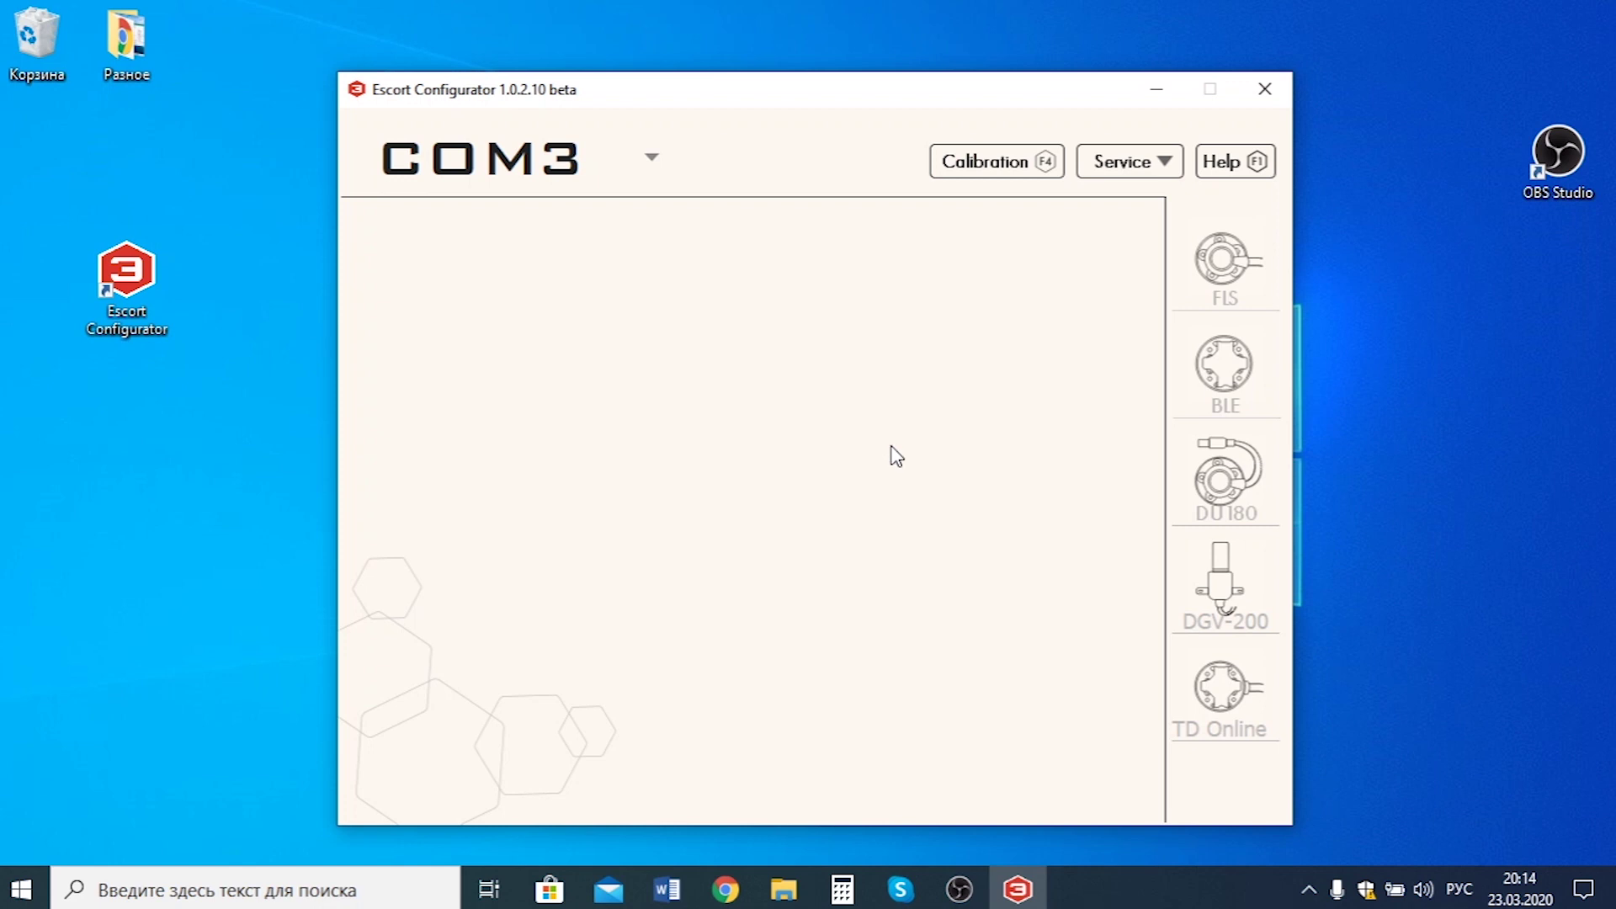
In BLE adapter settings, connect DU_100203 to slot one, replacing TD_100315.
click(1231, 362)
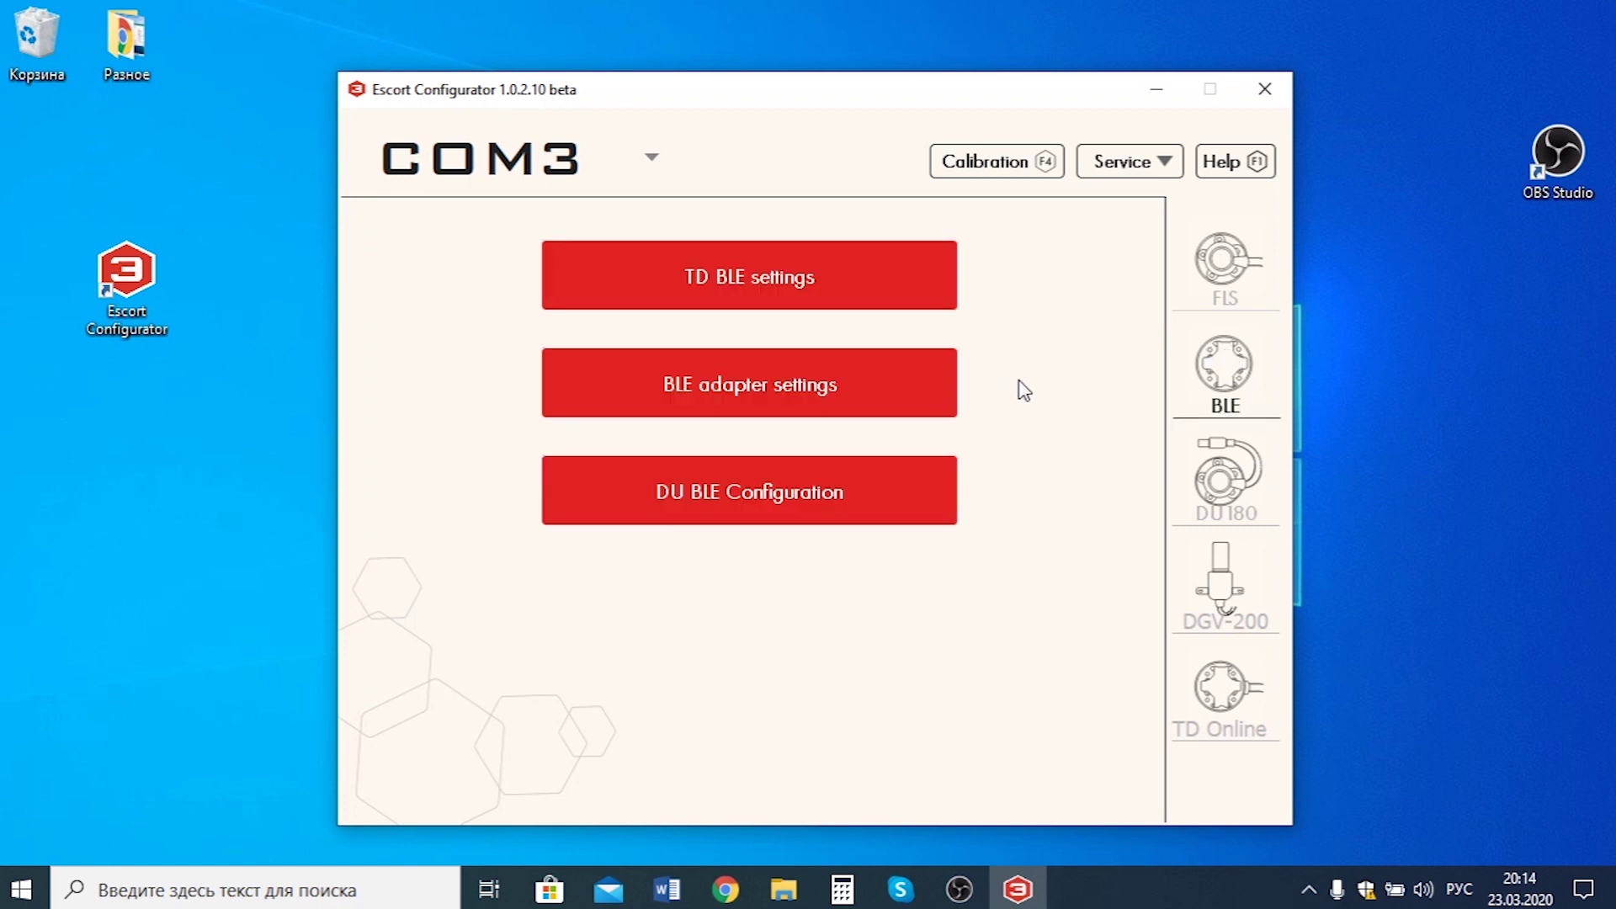
click(822, 397)
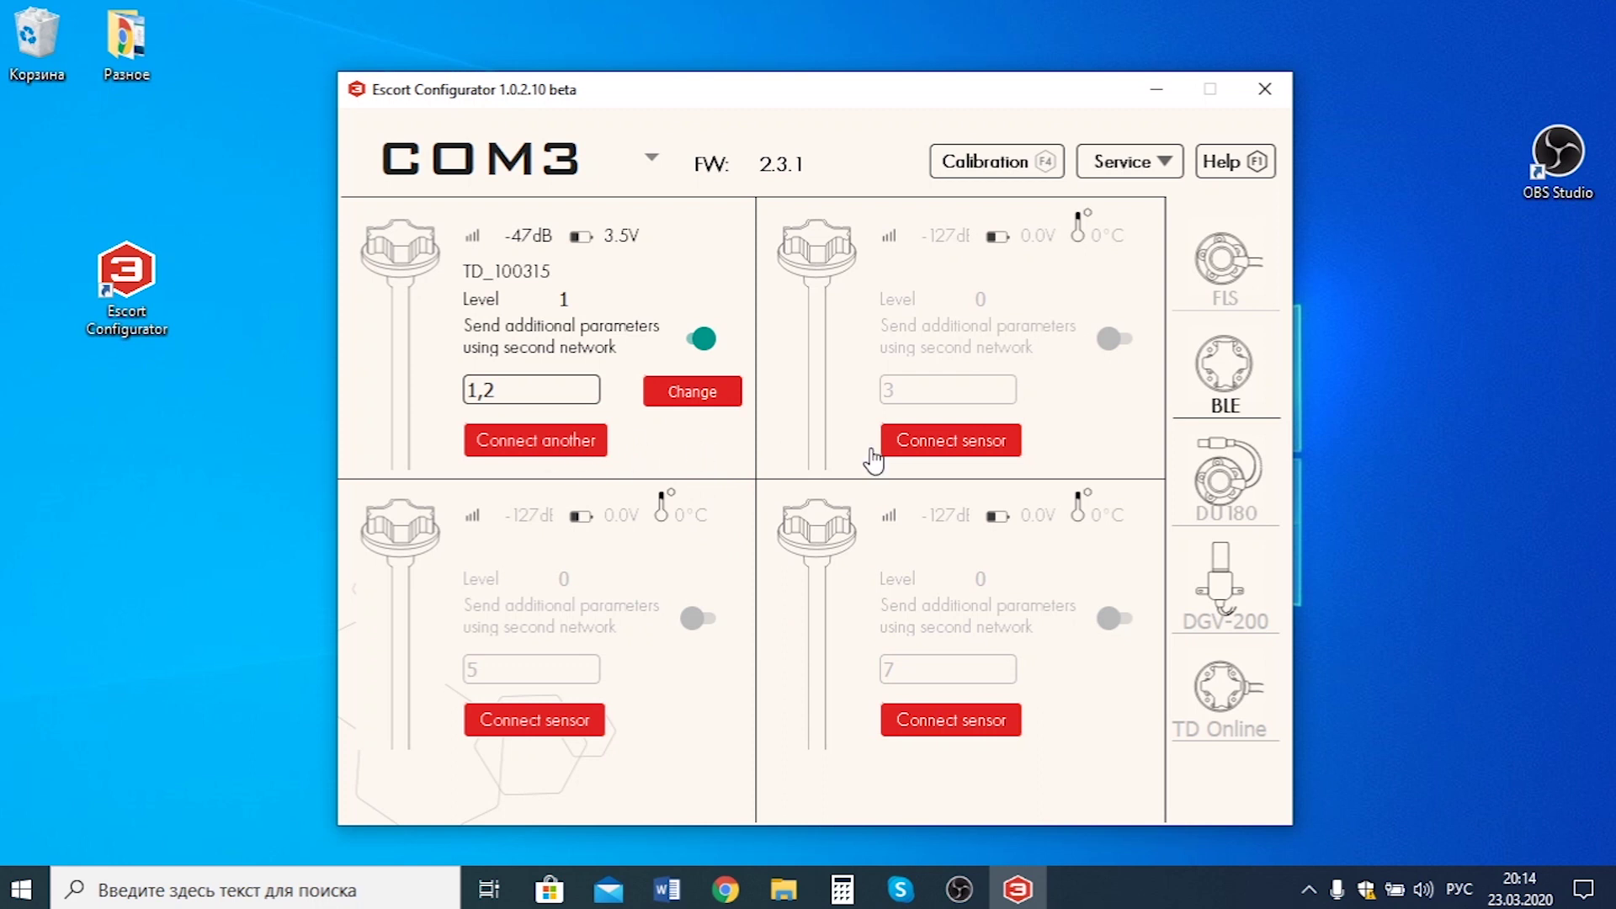
click(595, 455)
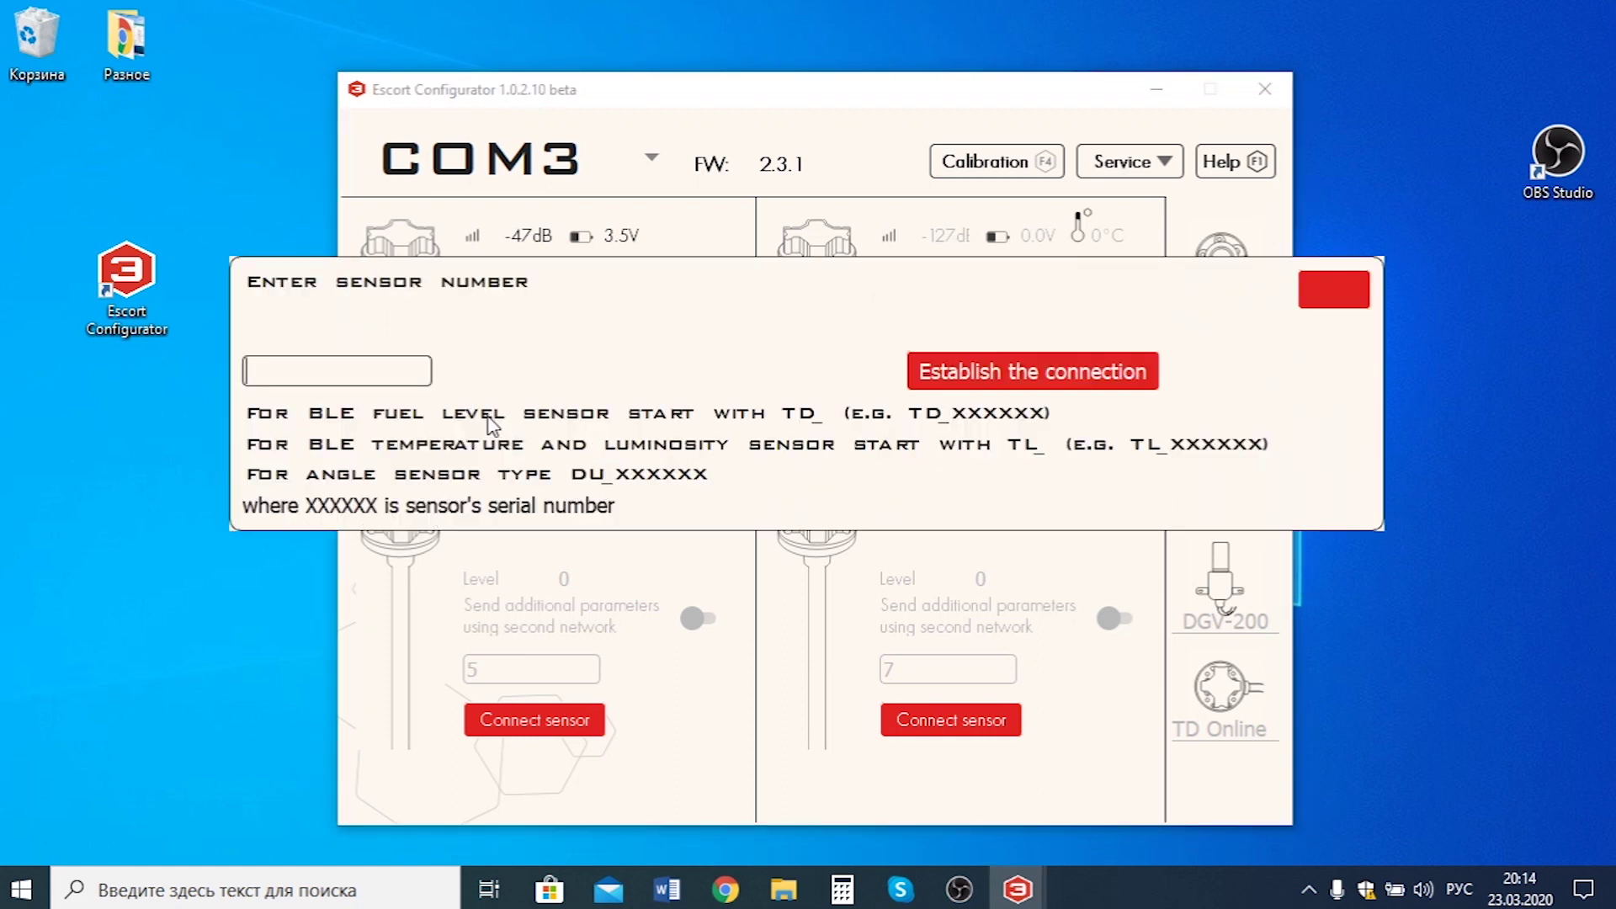
key(alt+shift)
text(DU_100203)
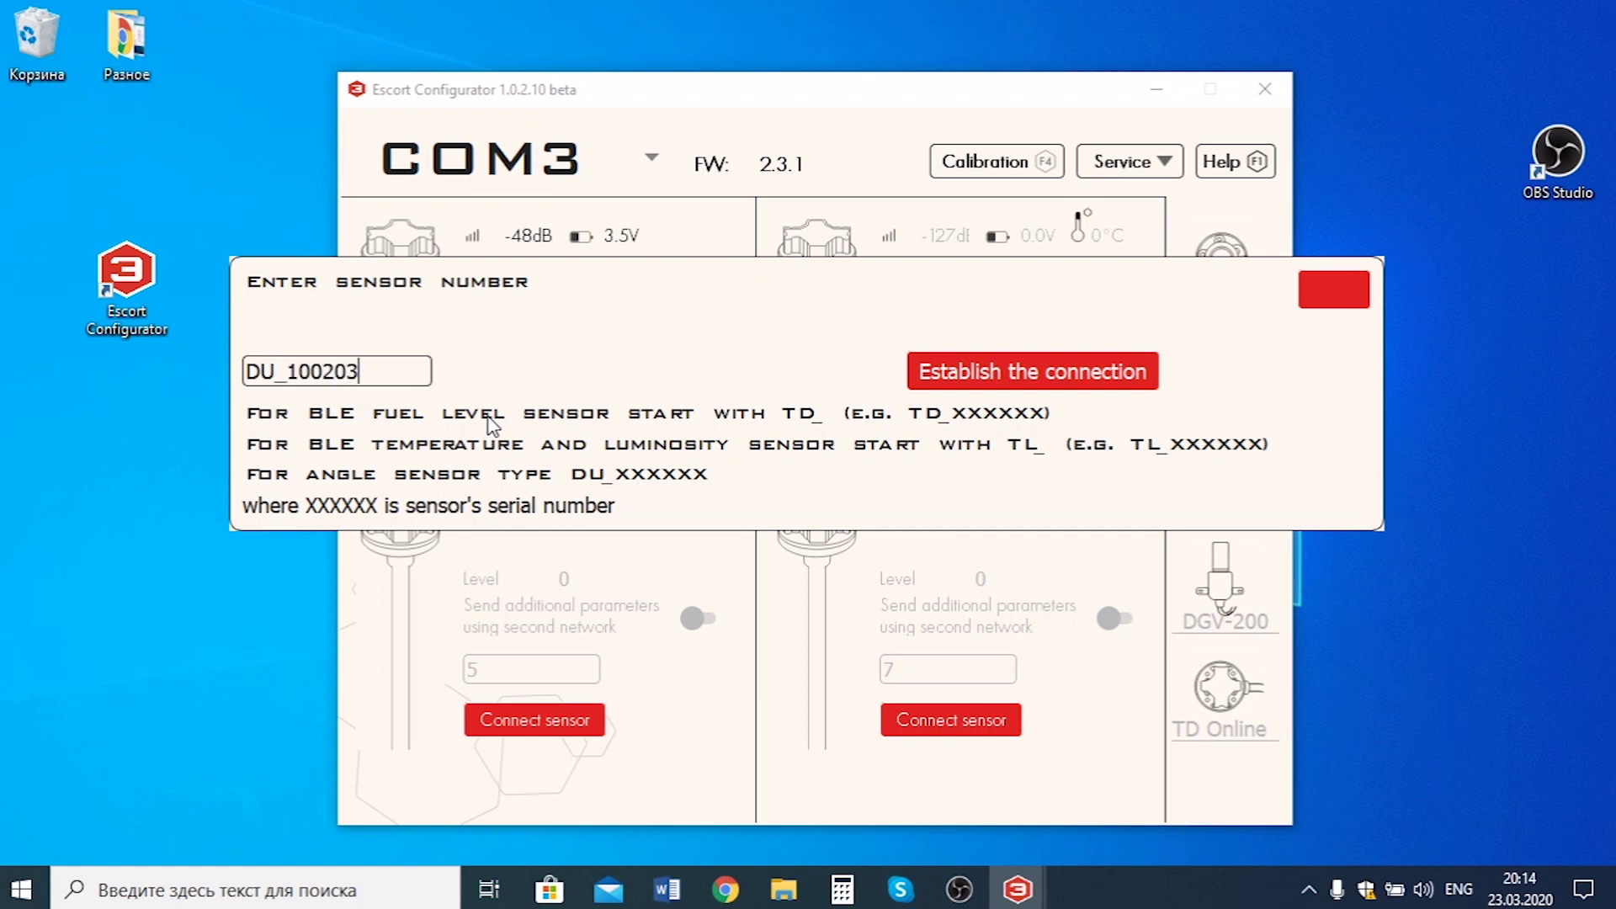
click(1042, 380)
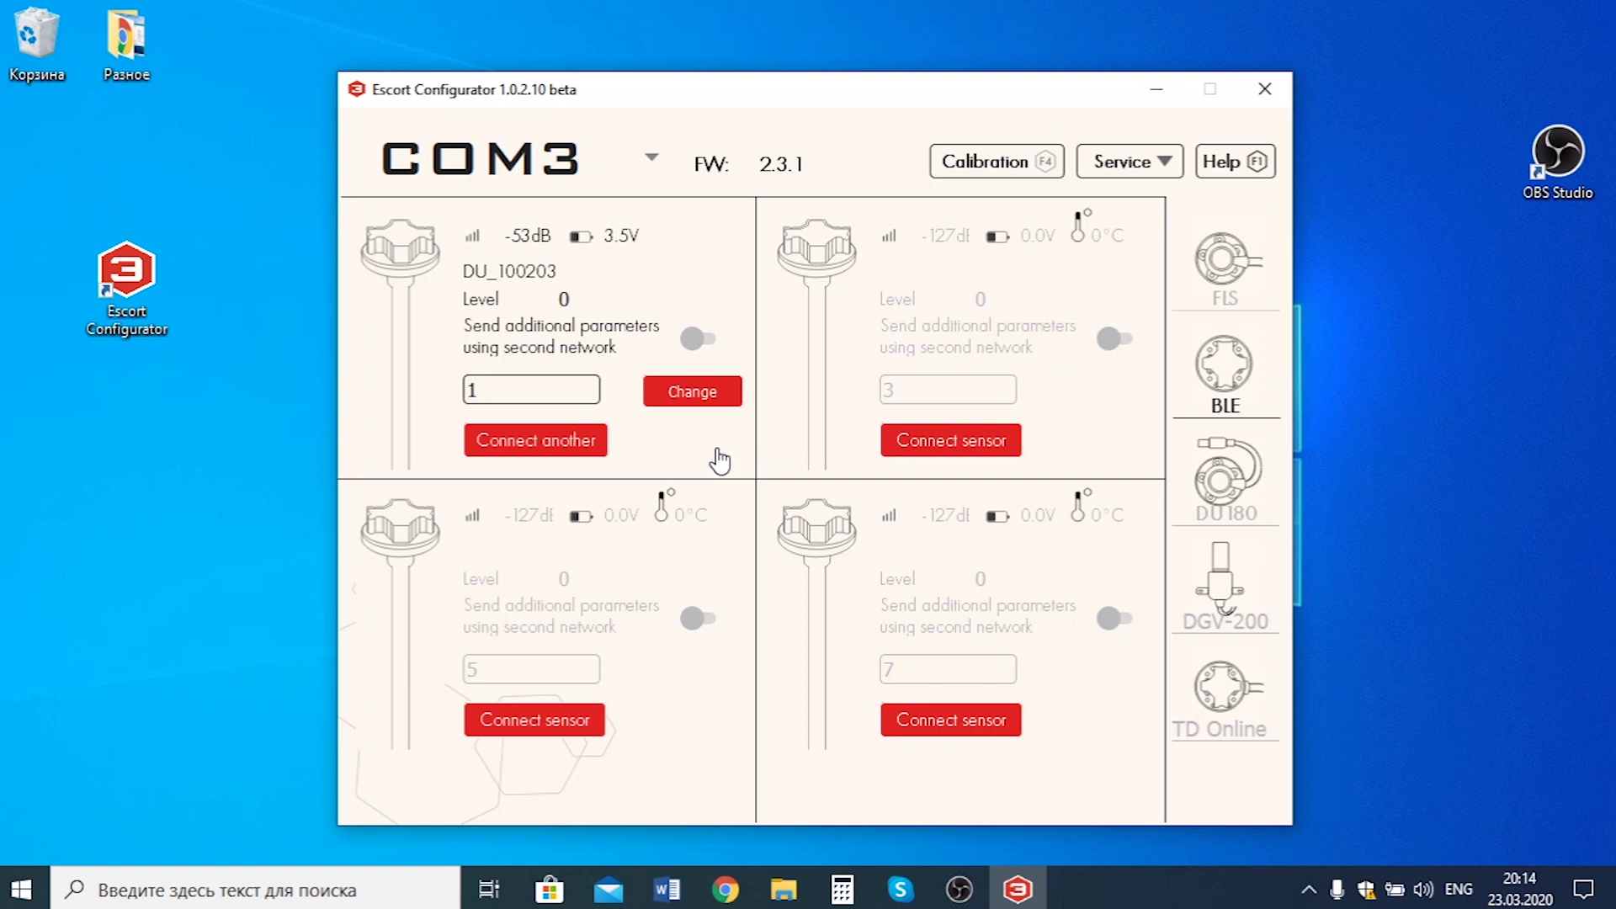
Enable second-network sending of DU_100203's additional parameters and edit the network field to 1,2.
click(707, 341)
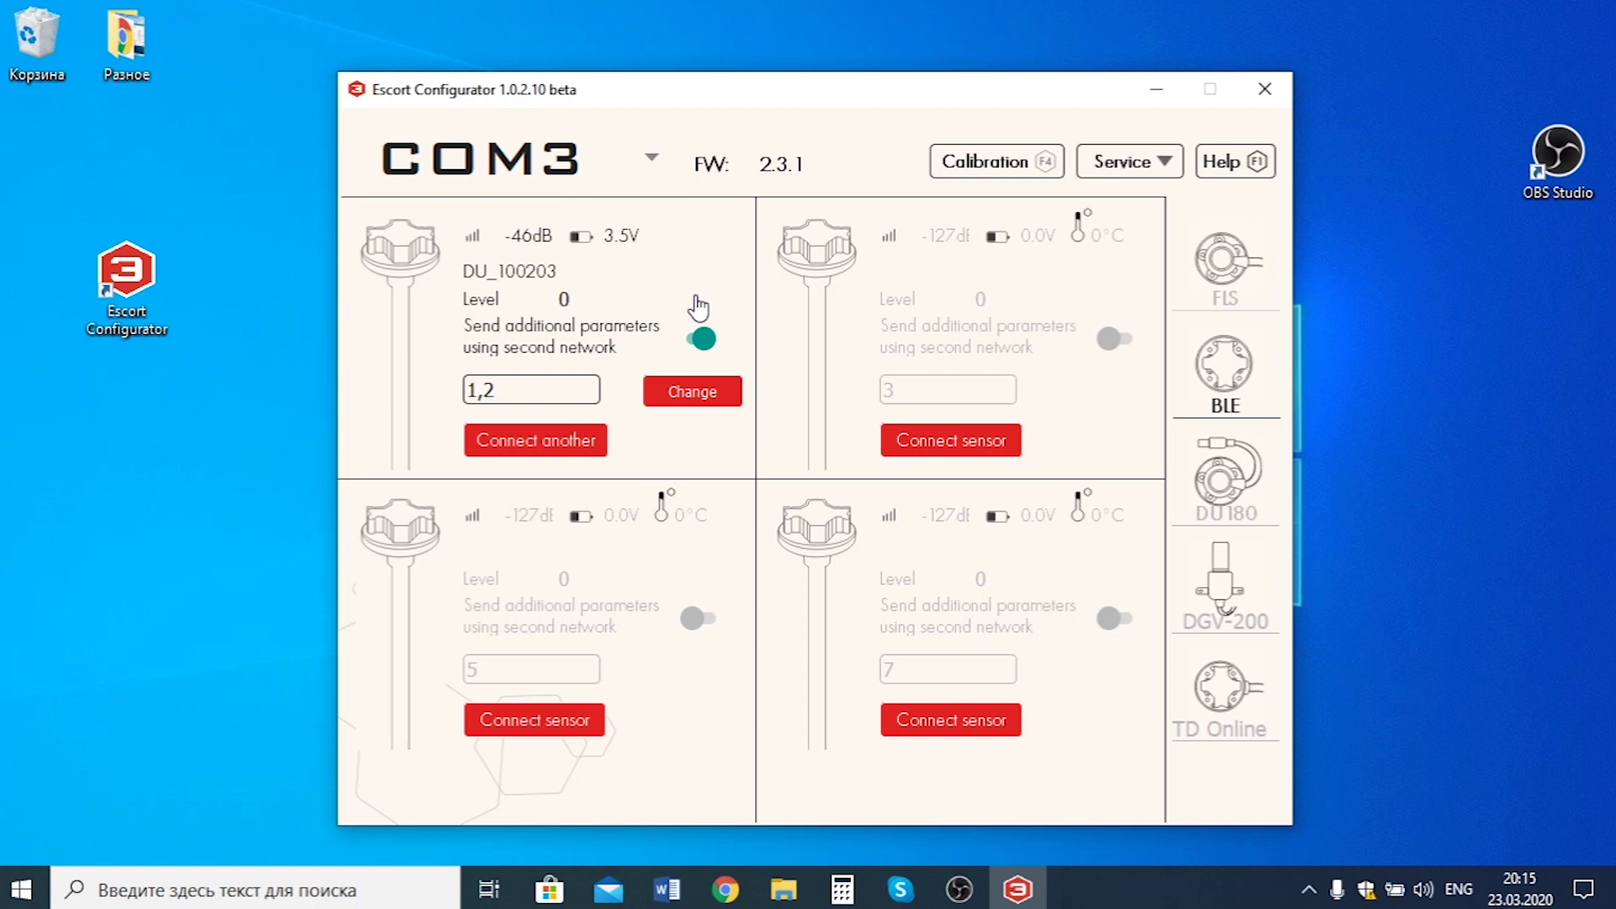
click(702, 339)
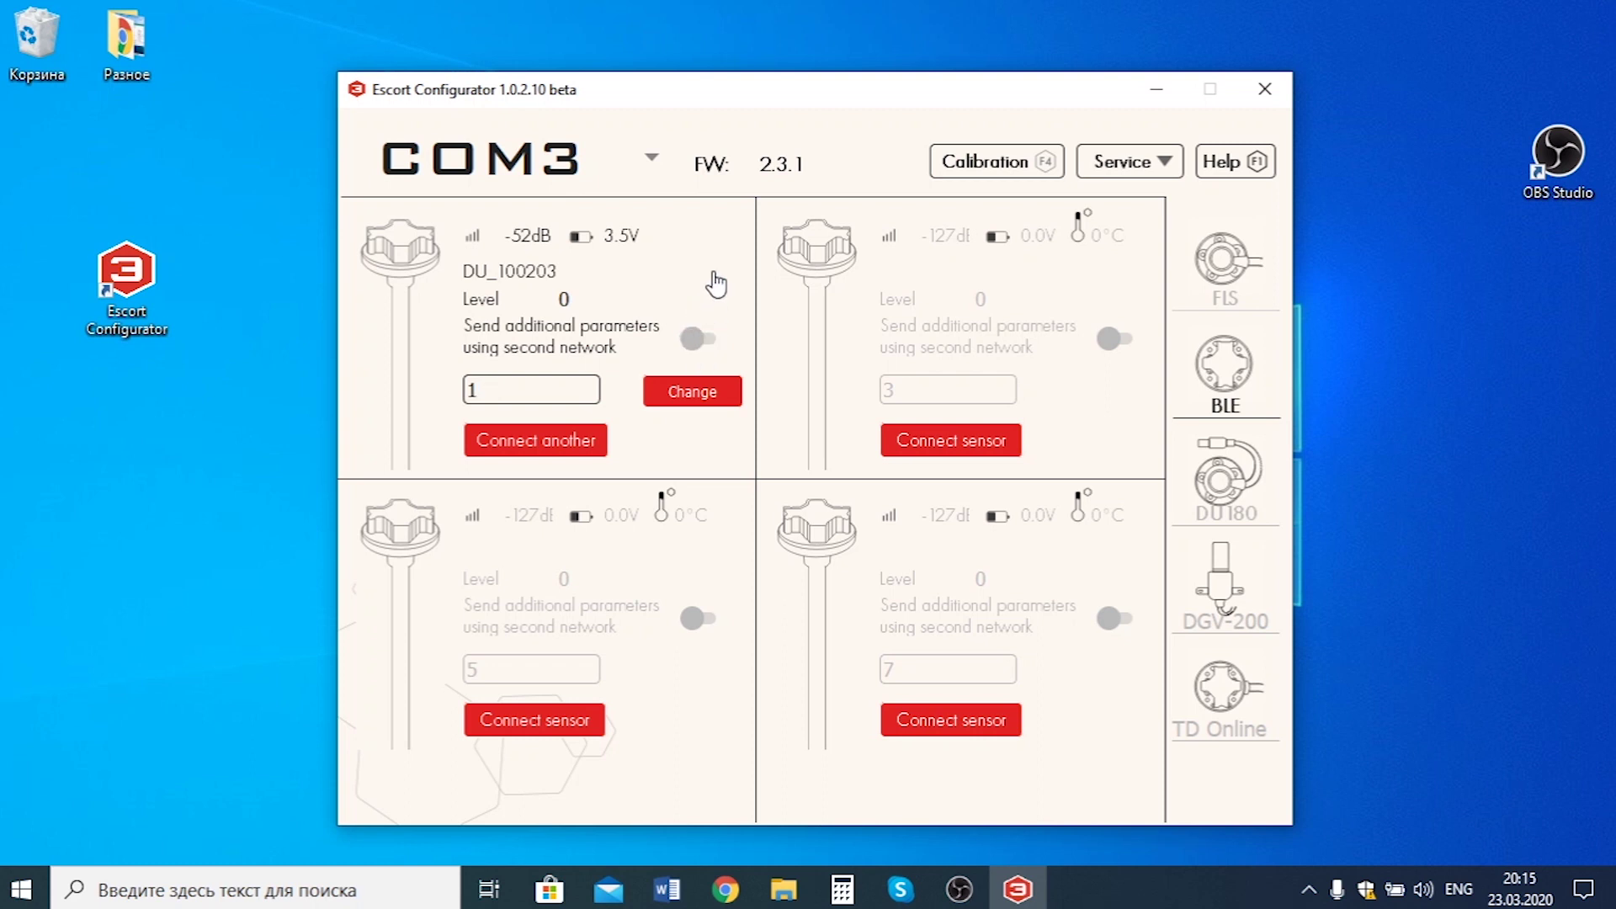
click(695, 339)
click(695, 339)
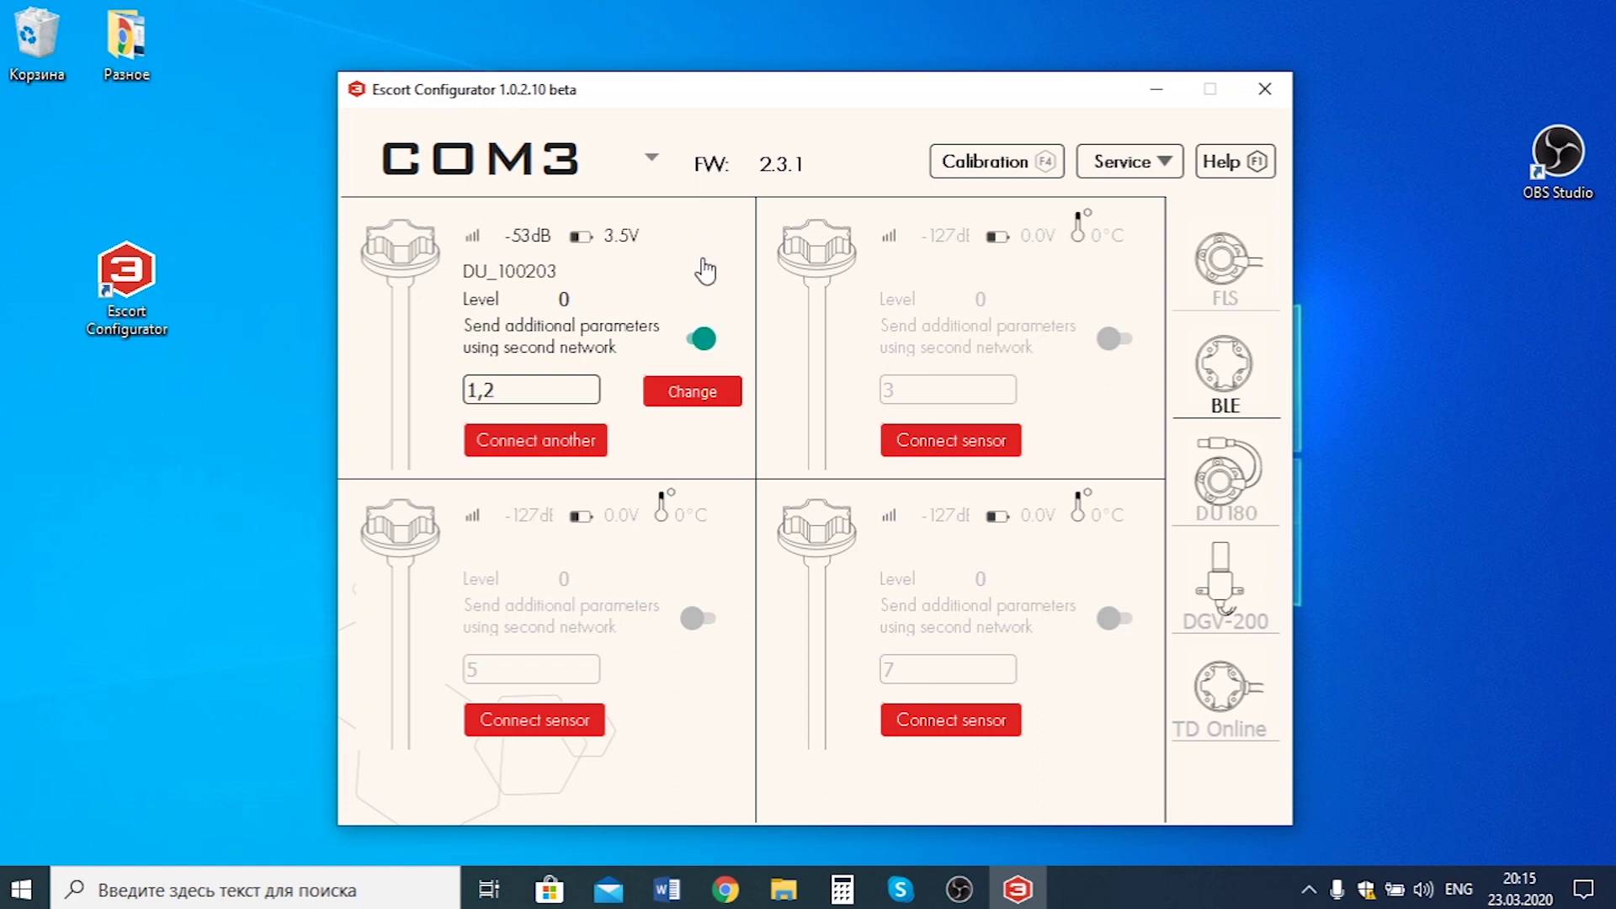
click(505, 389)
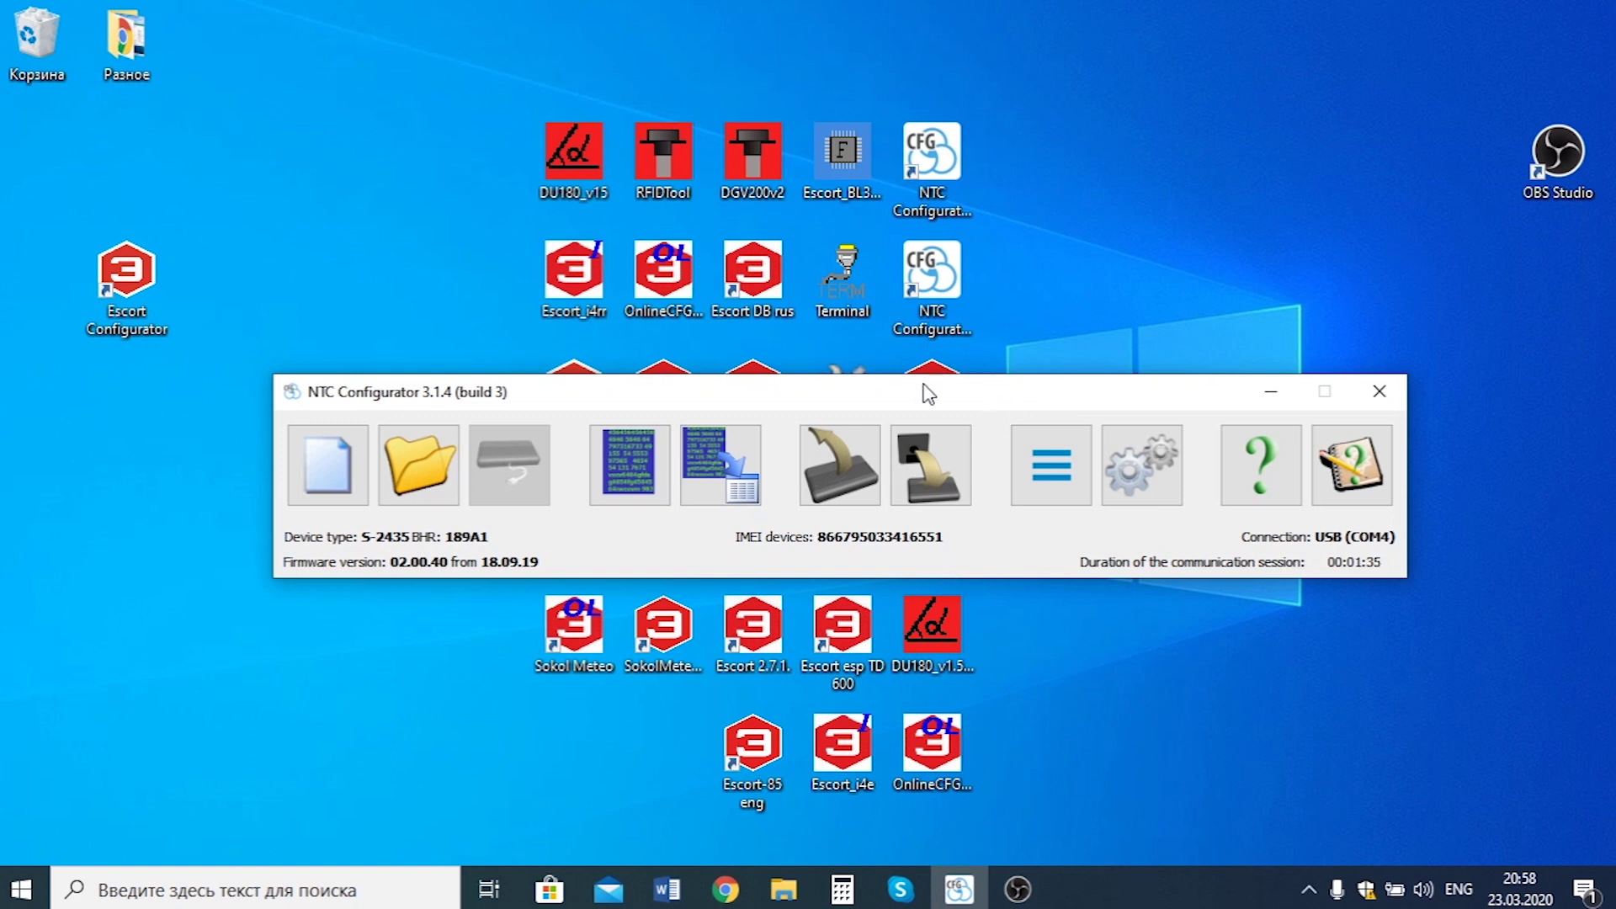
Read the tracker's settings and enable level and temperature for RS-485 sensors 1 and 2.
click(859, 458)
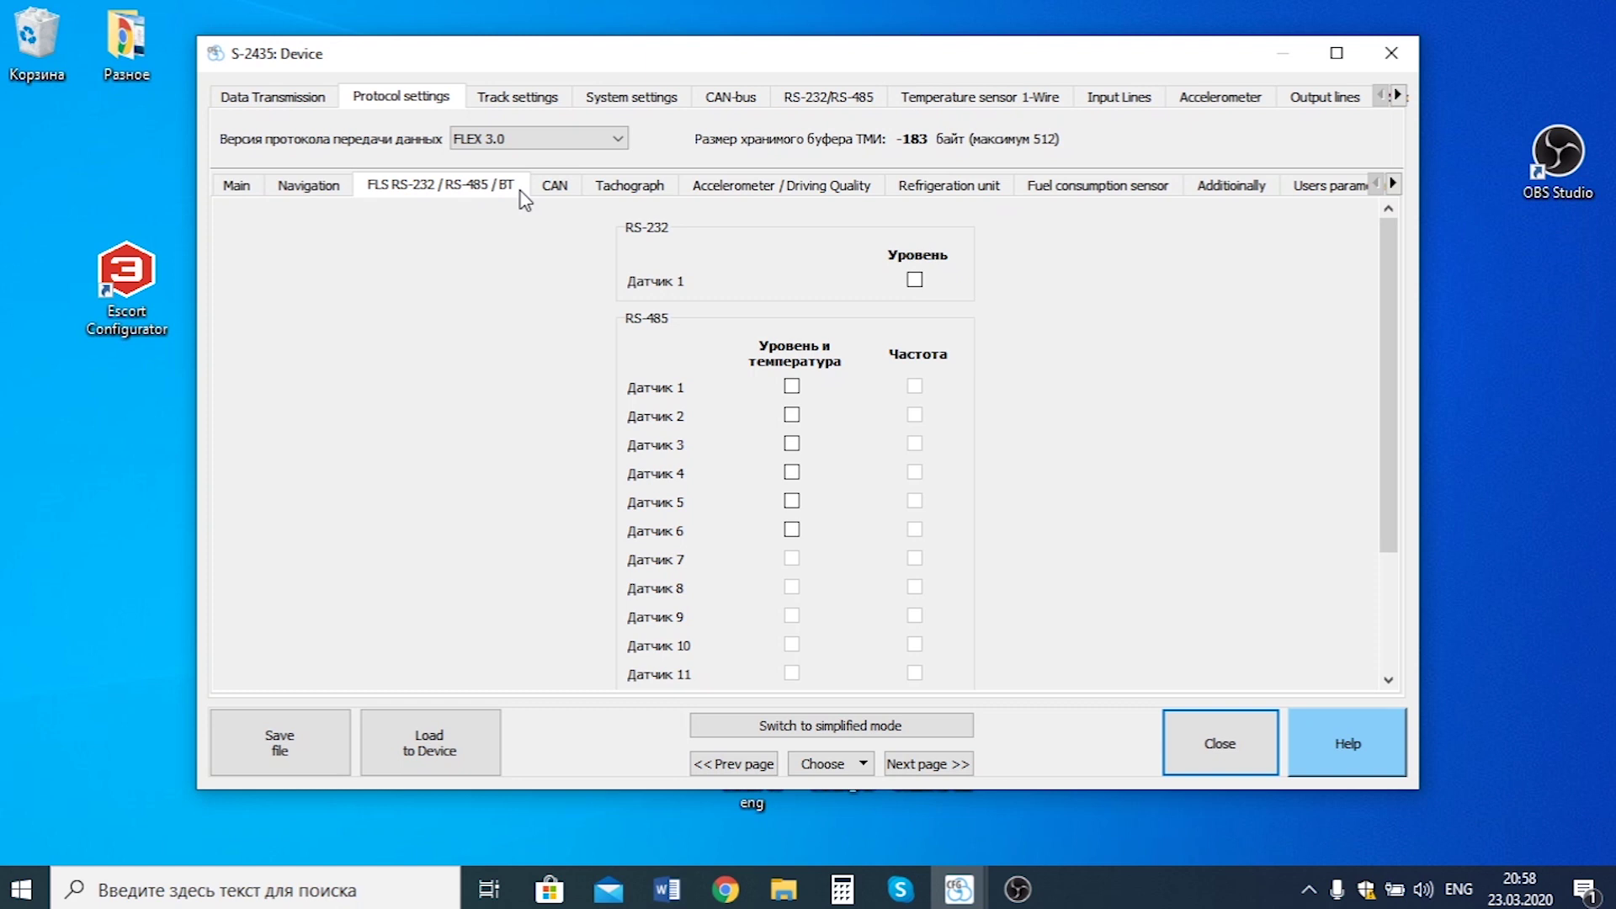
click(792, 387)
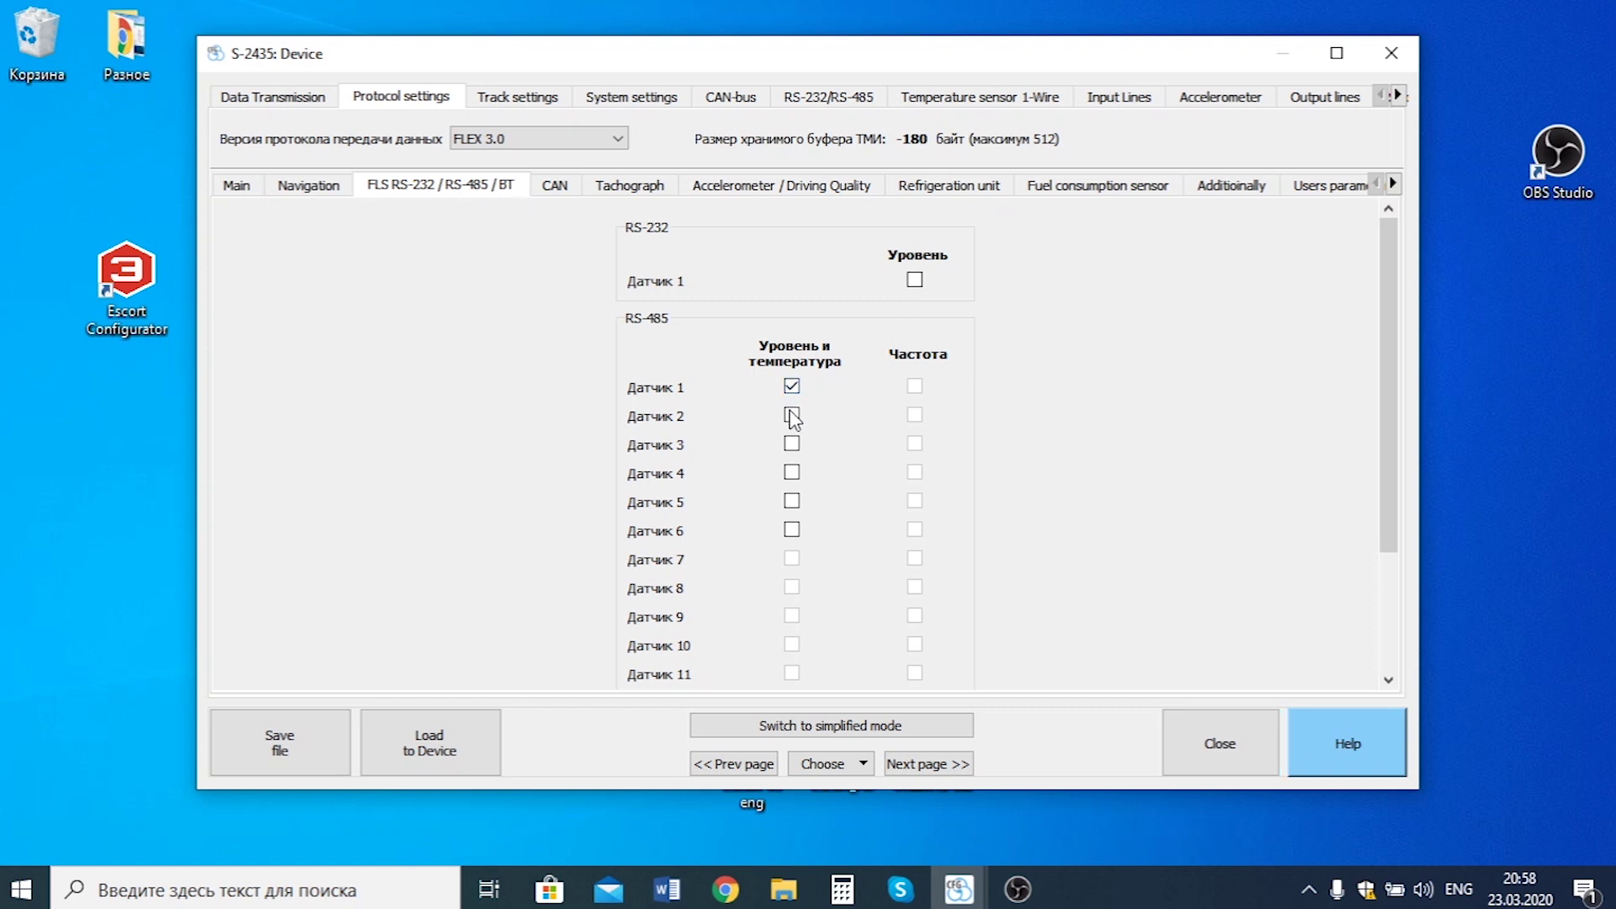
click(791, 415)
Set RS-485 Device 1 to FLS with sensors 1 and 2 connected and filtration off.
click(842, 115)
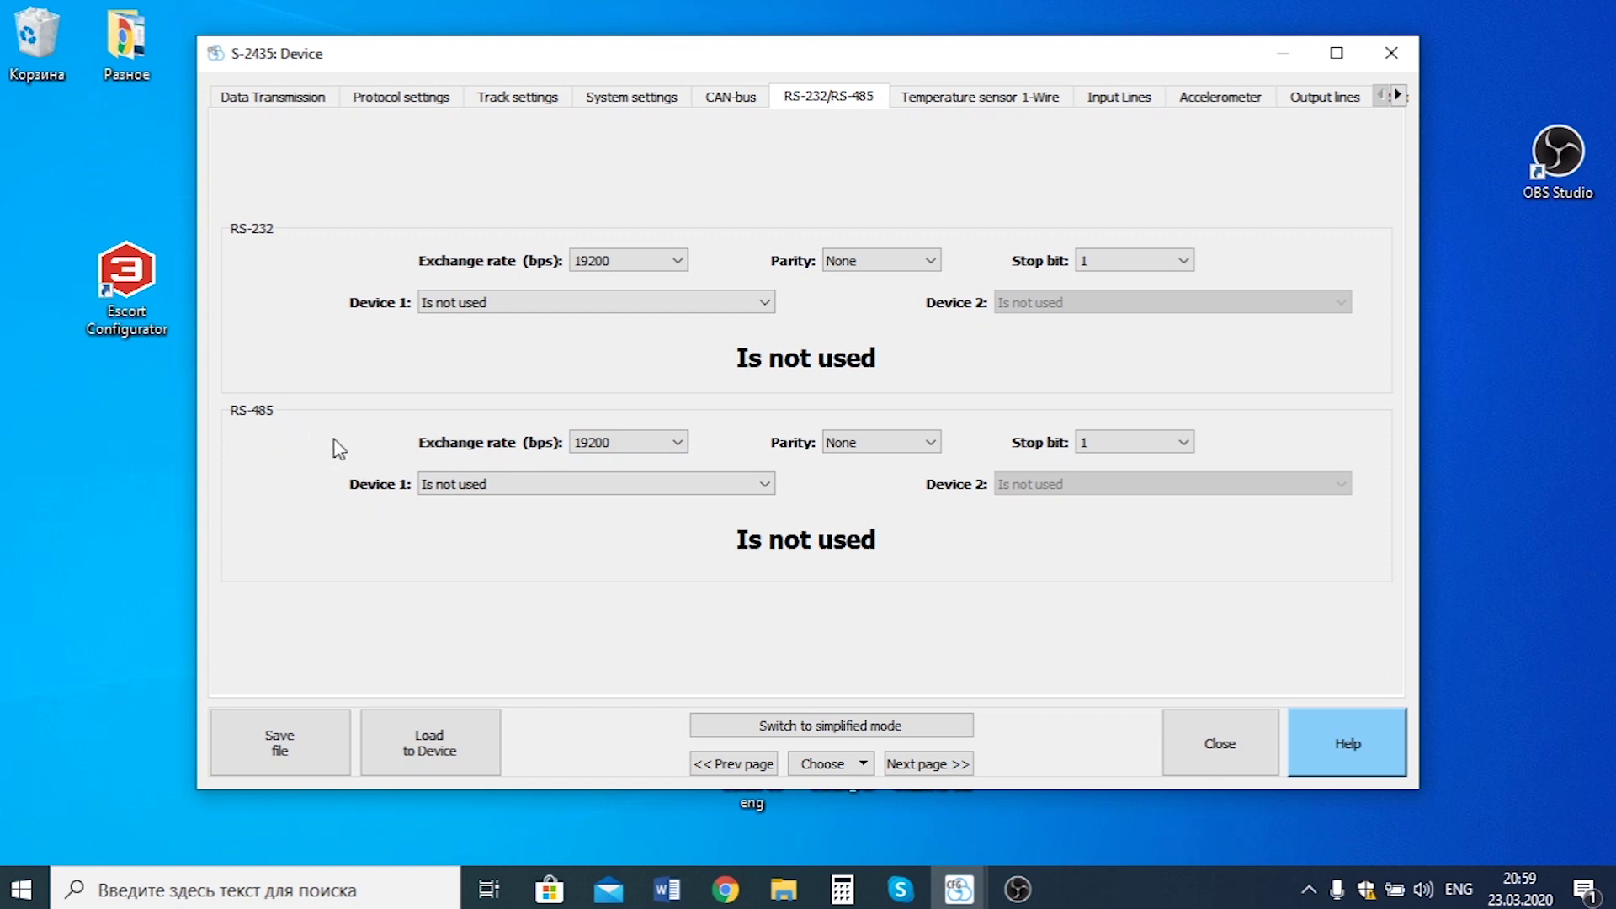
click(490, 485)
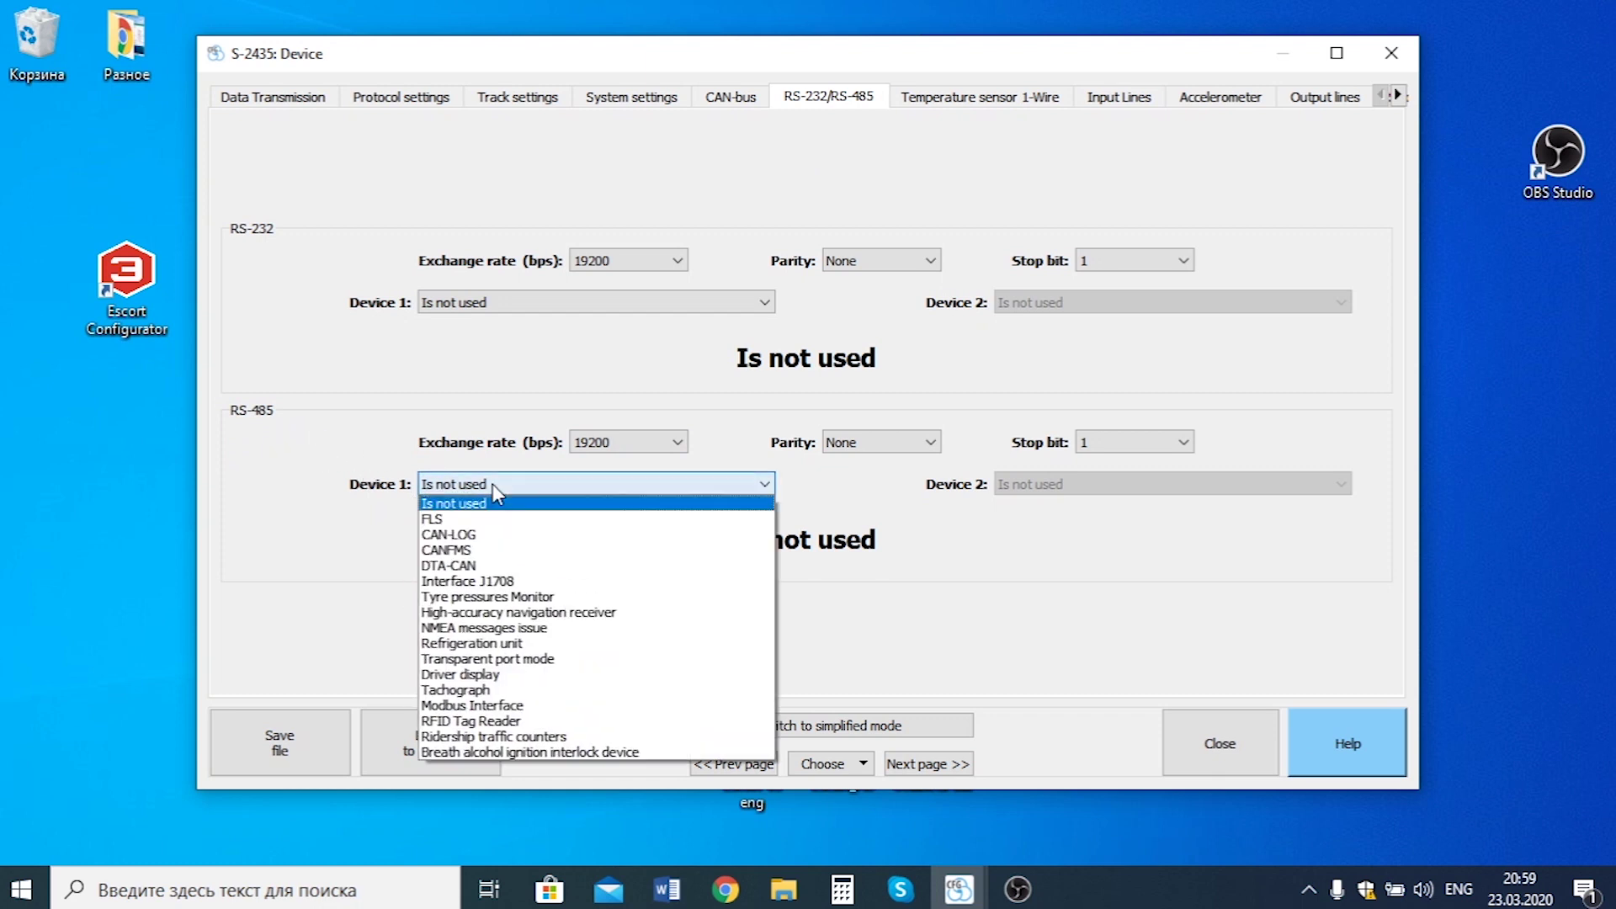
click(452, 520)
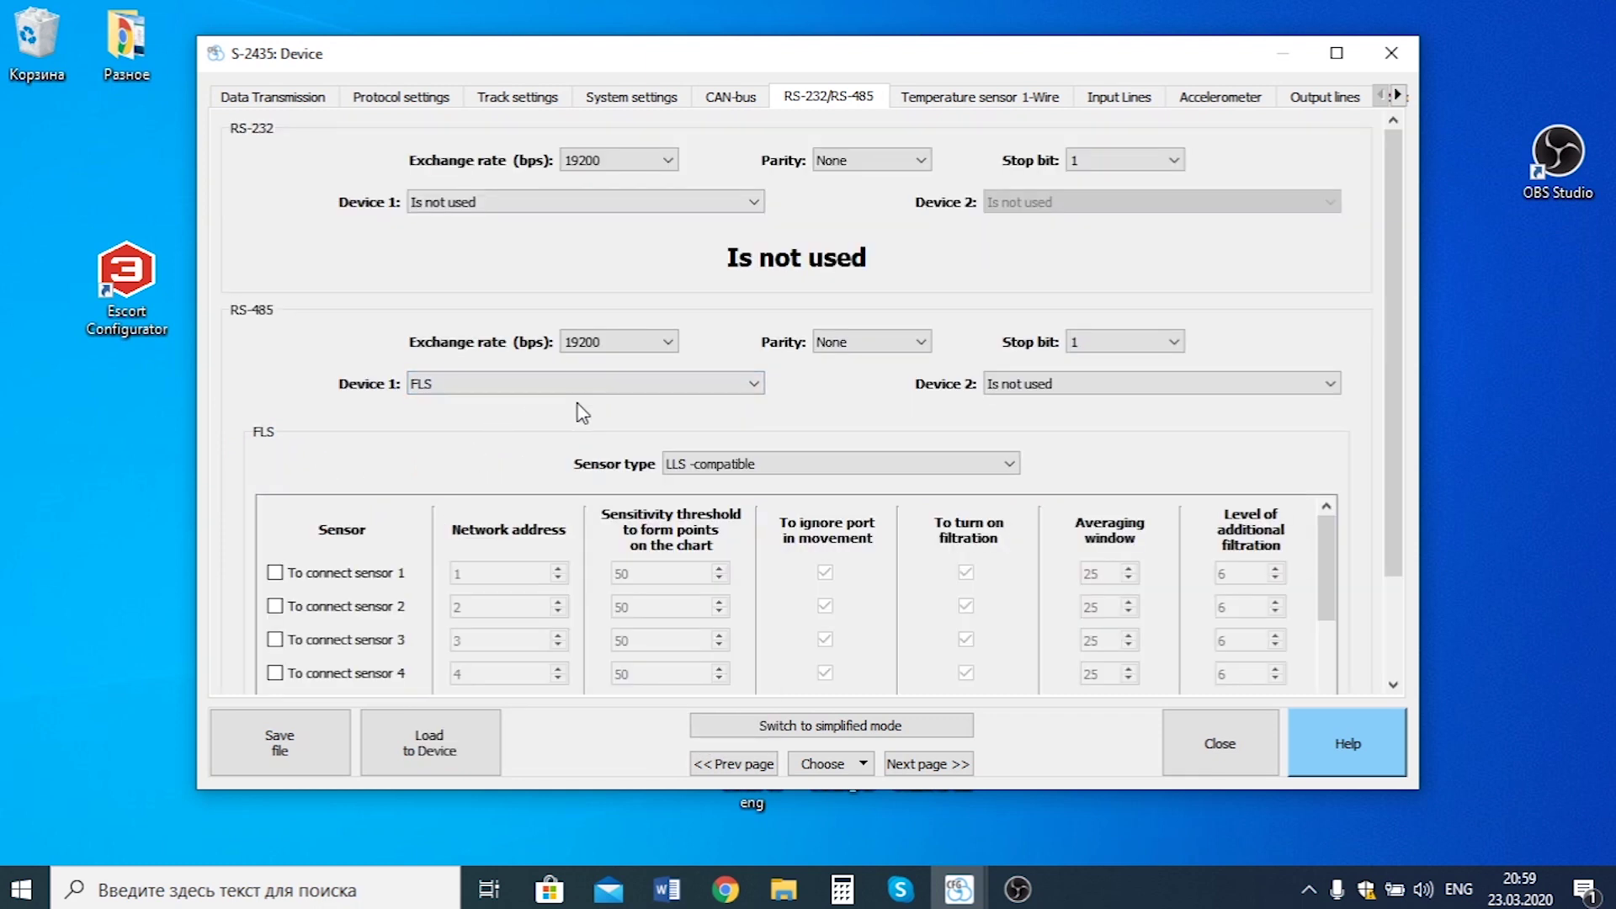
click(276, 573)
click(275, 607)
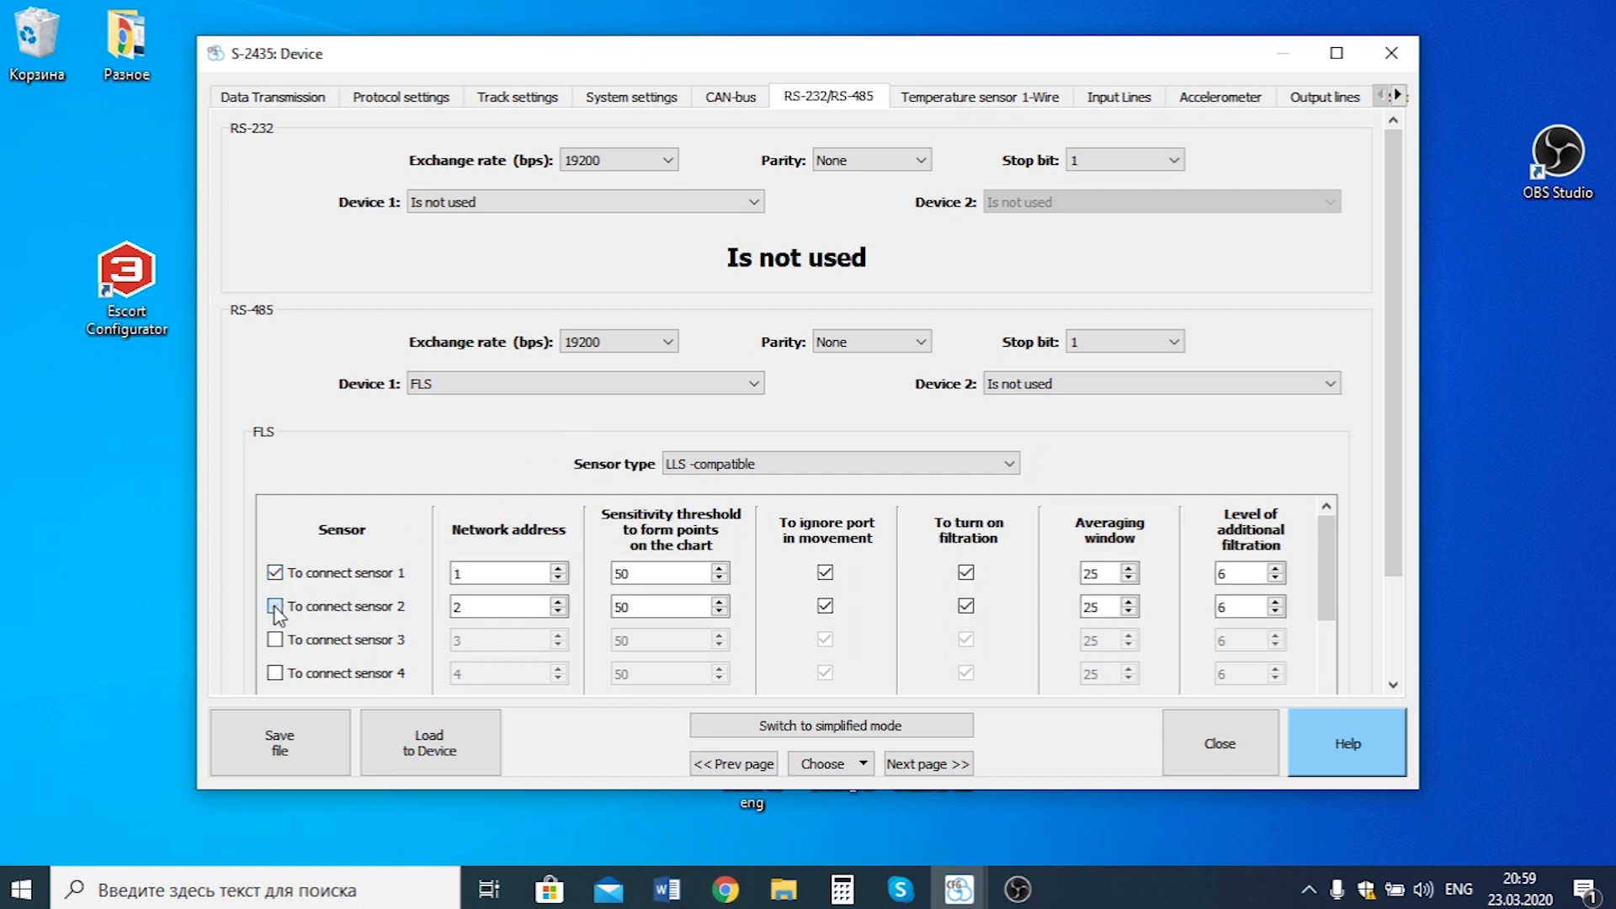
click(967, 574)
click(968, 606)
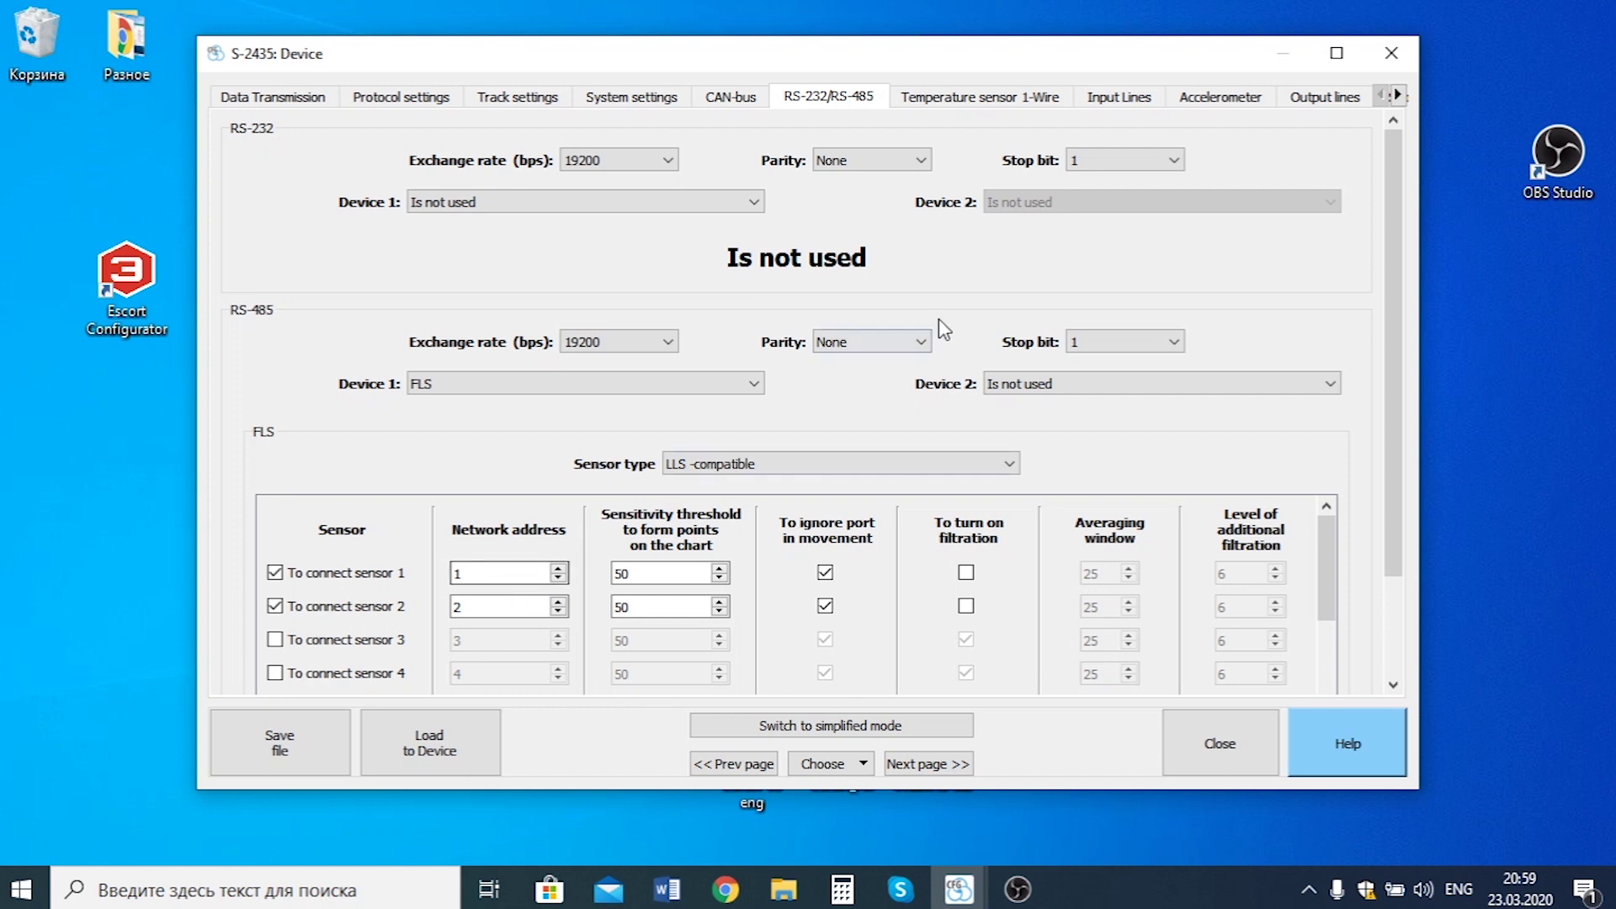
Load the new settings to the S-2435, confirm activation, and close the settings window.
click(428, 741)
click(884, 526)
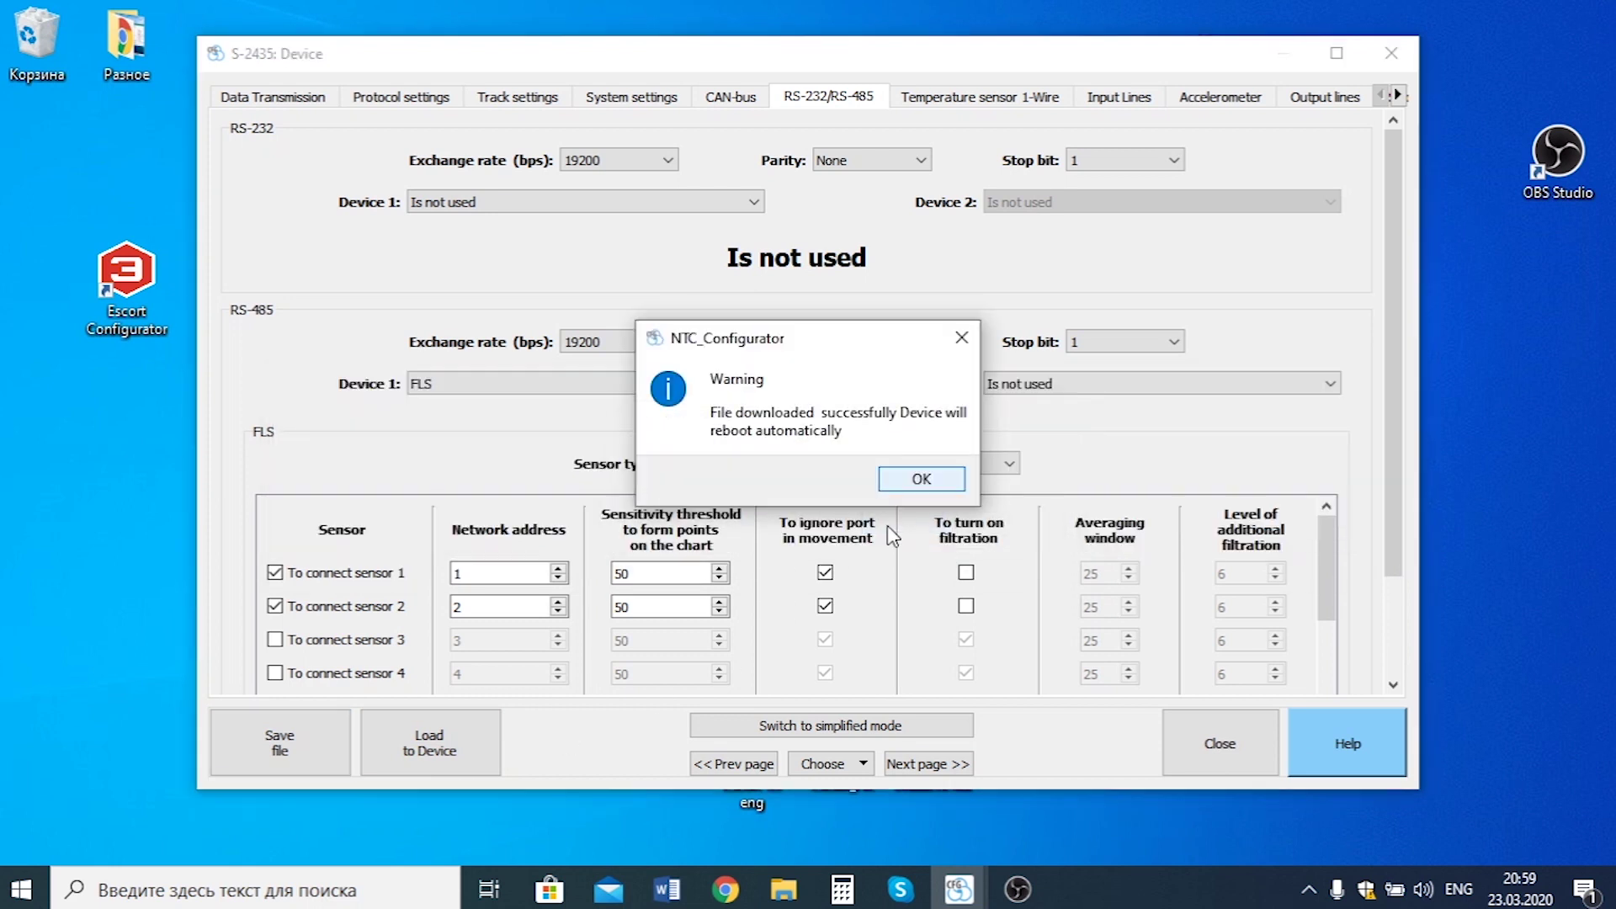
click(919, 482)
click(1188, 744)
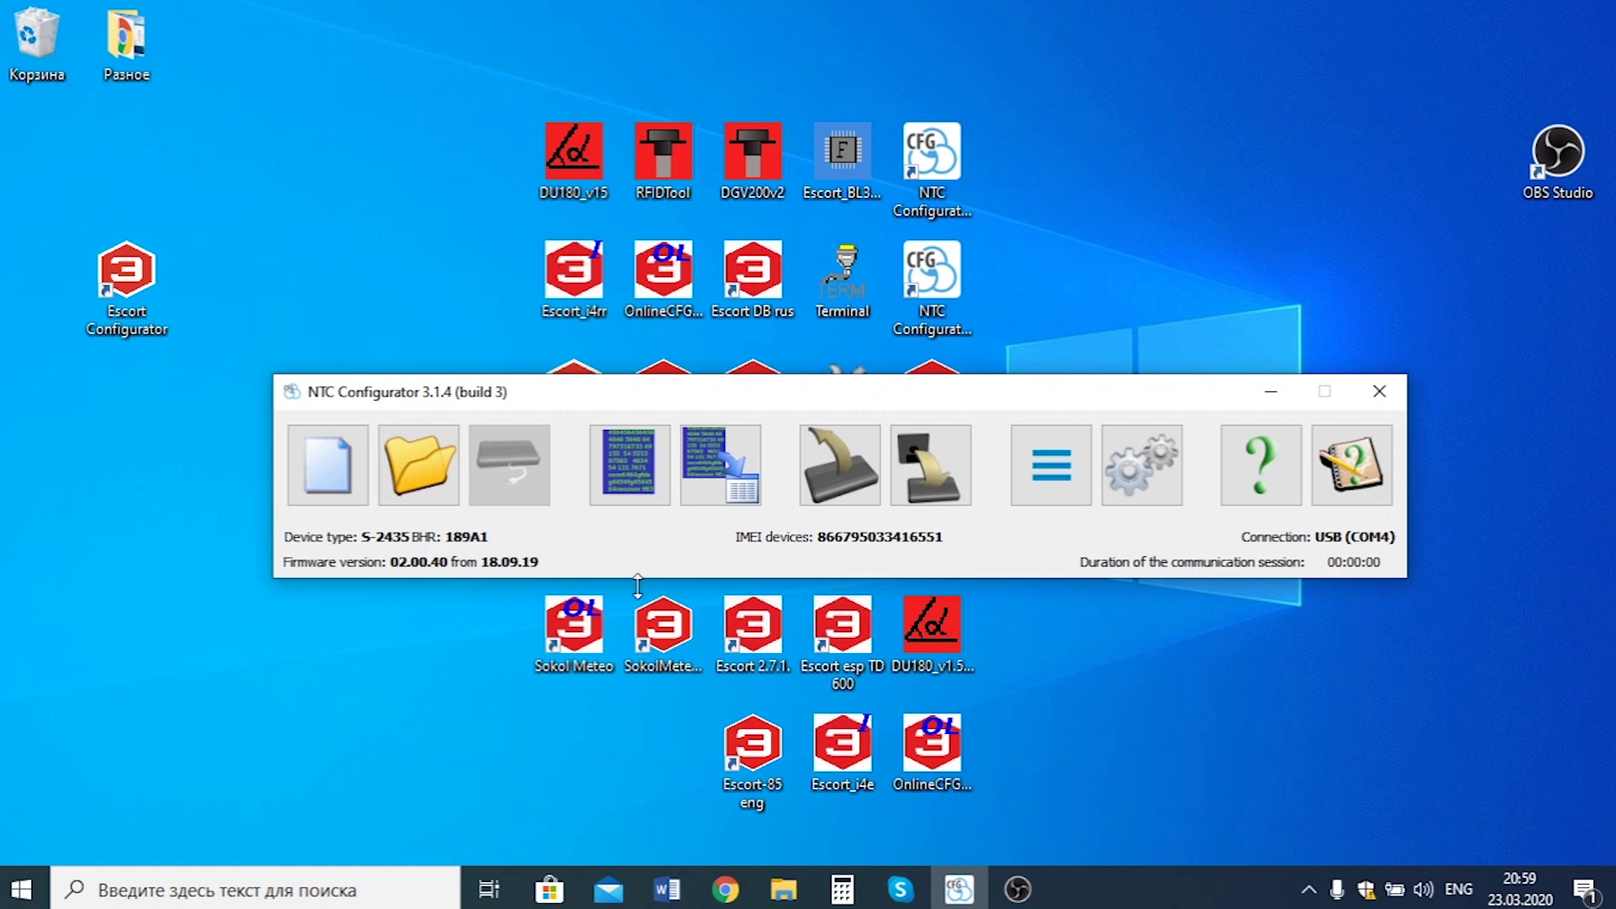
Turn on periodic telemetry requests and view the flow and fuel level sensor readings.
click(639, 487)
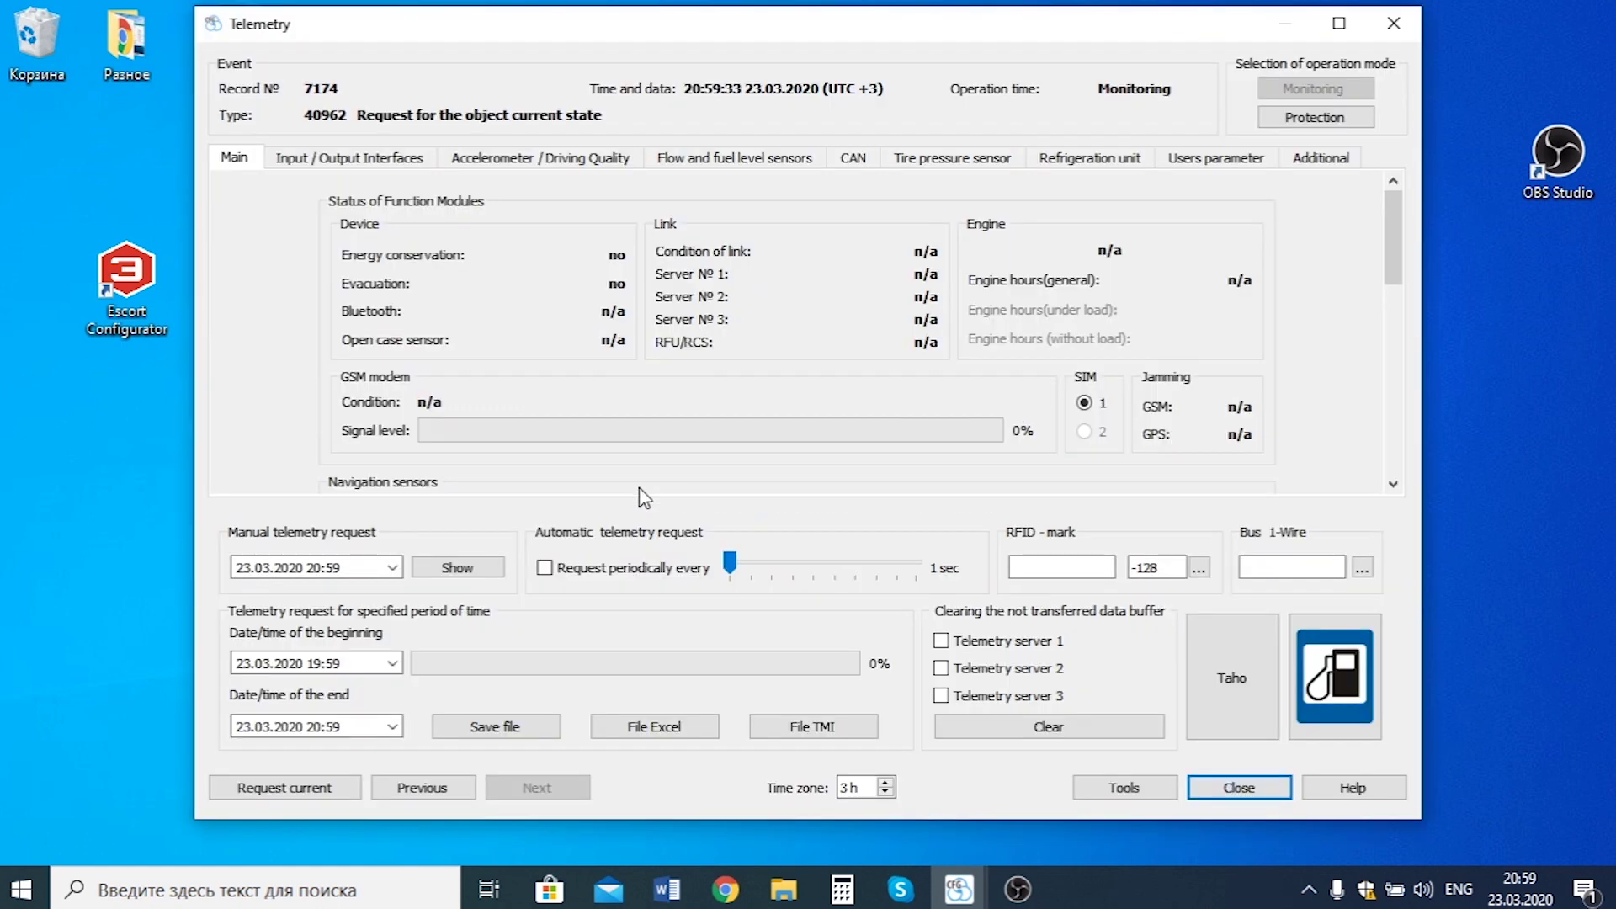
click(545, 568)
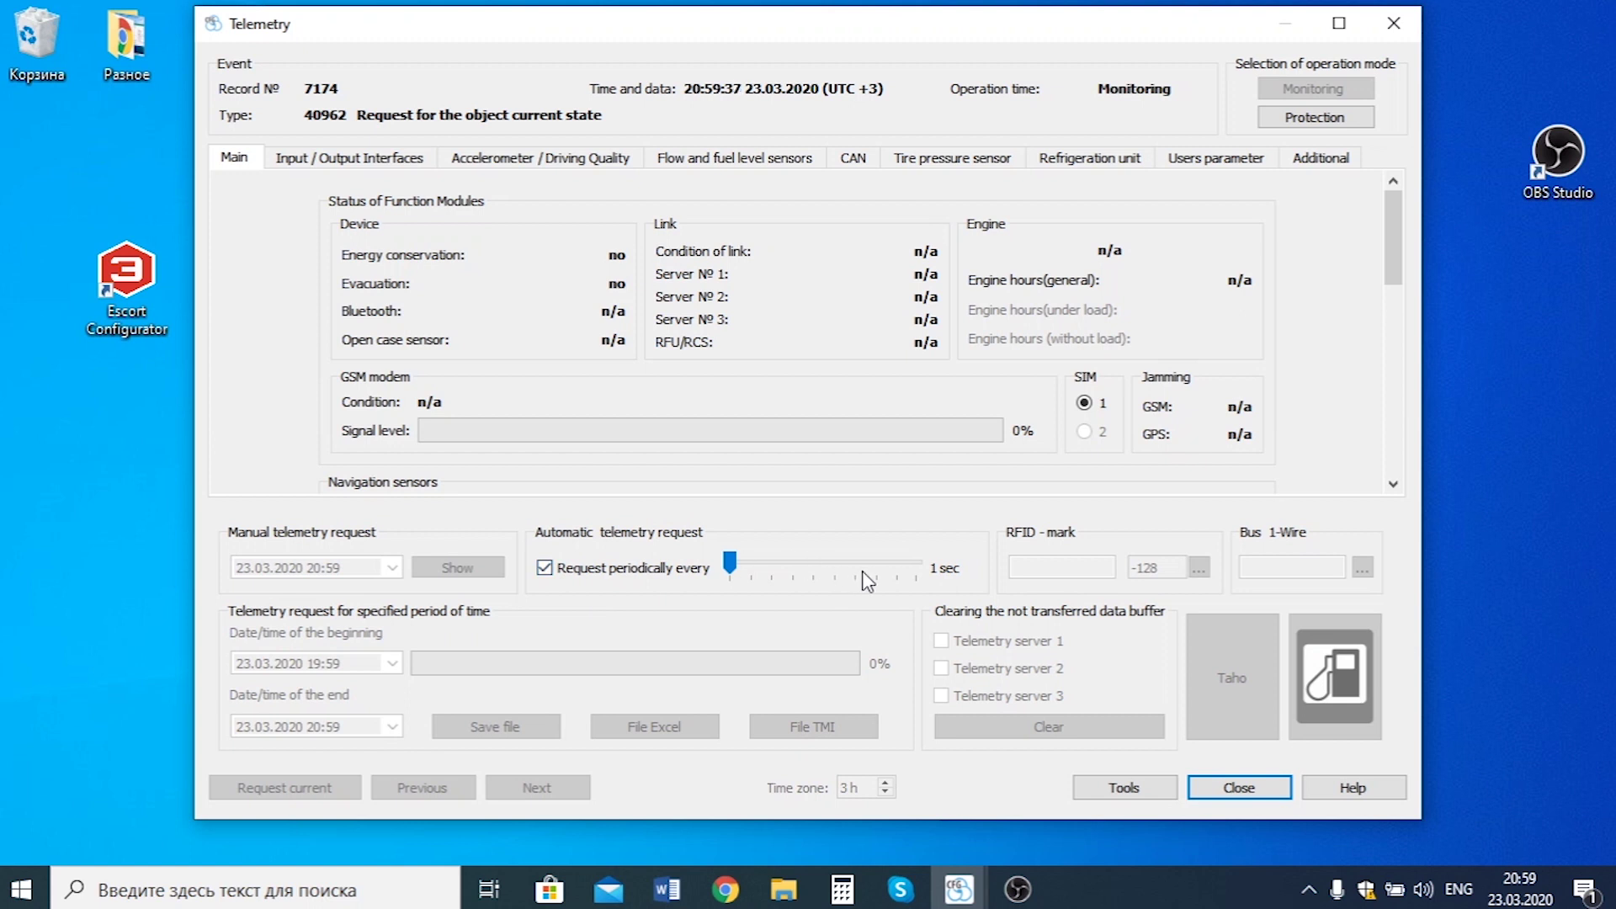
click(762, 162)
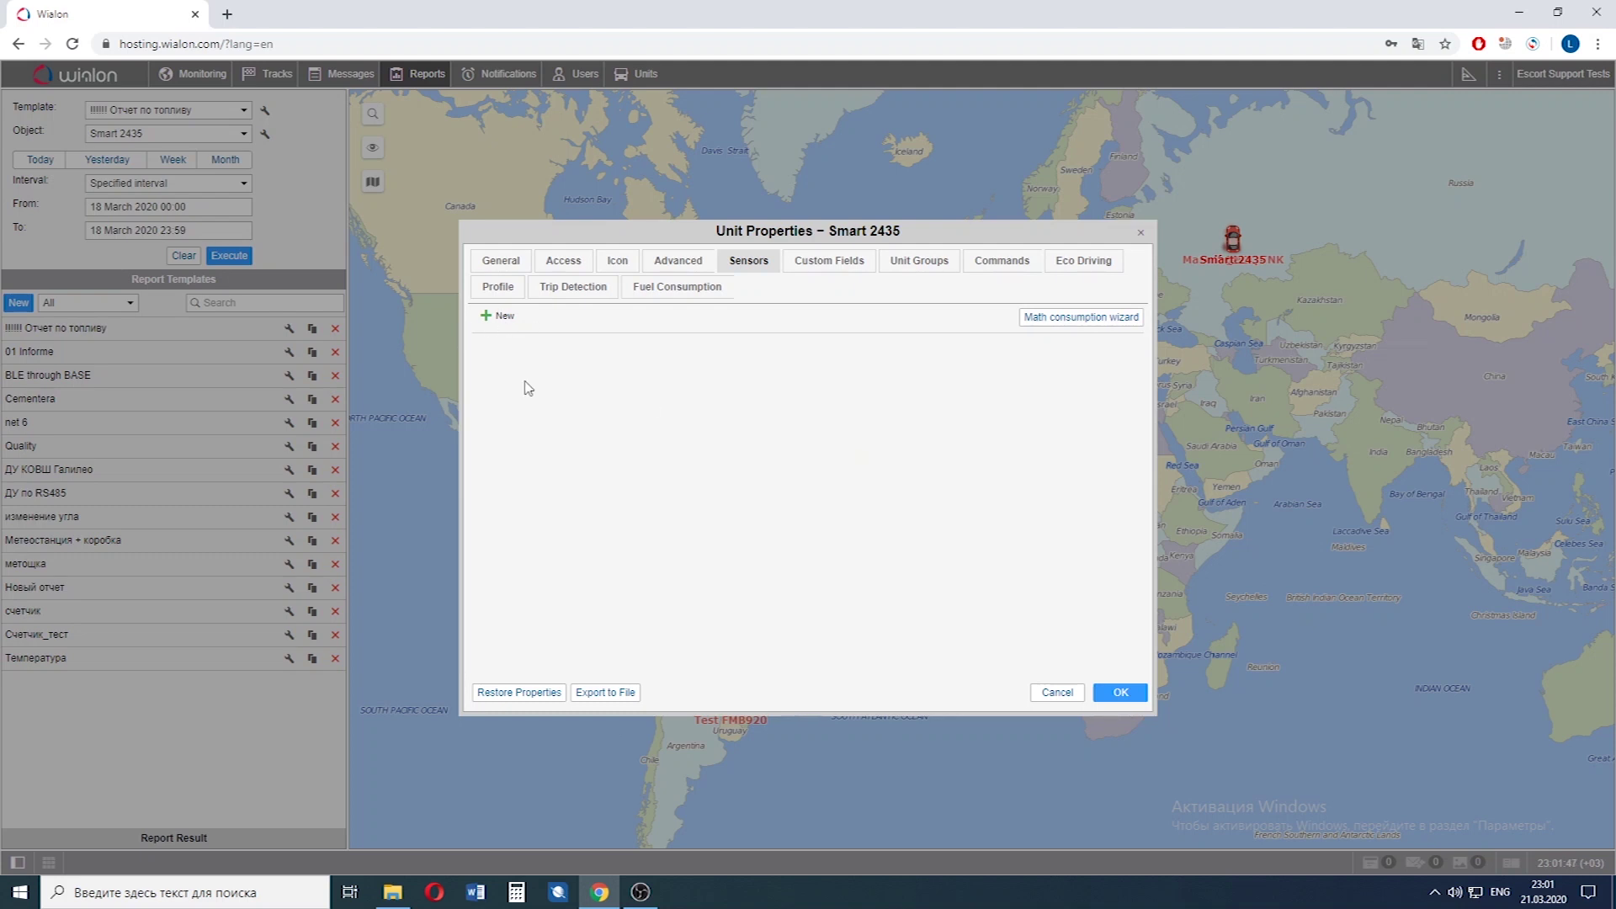
Create a new sensor named No rotation, pasted from clipboard history.
click(504, 318)
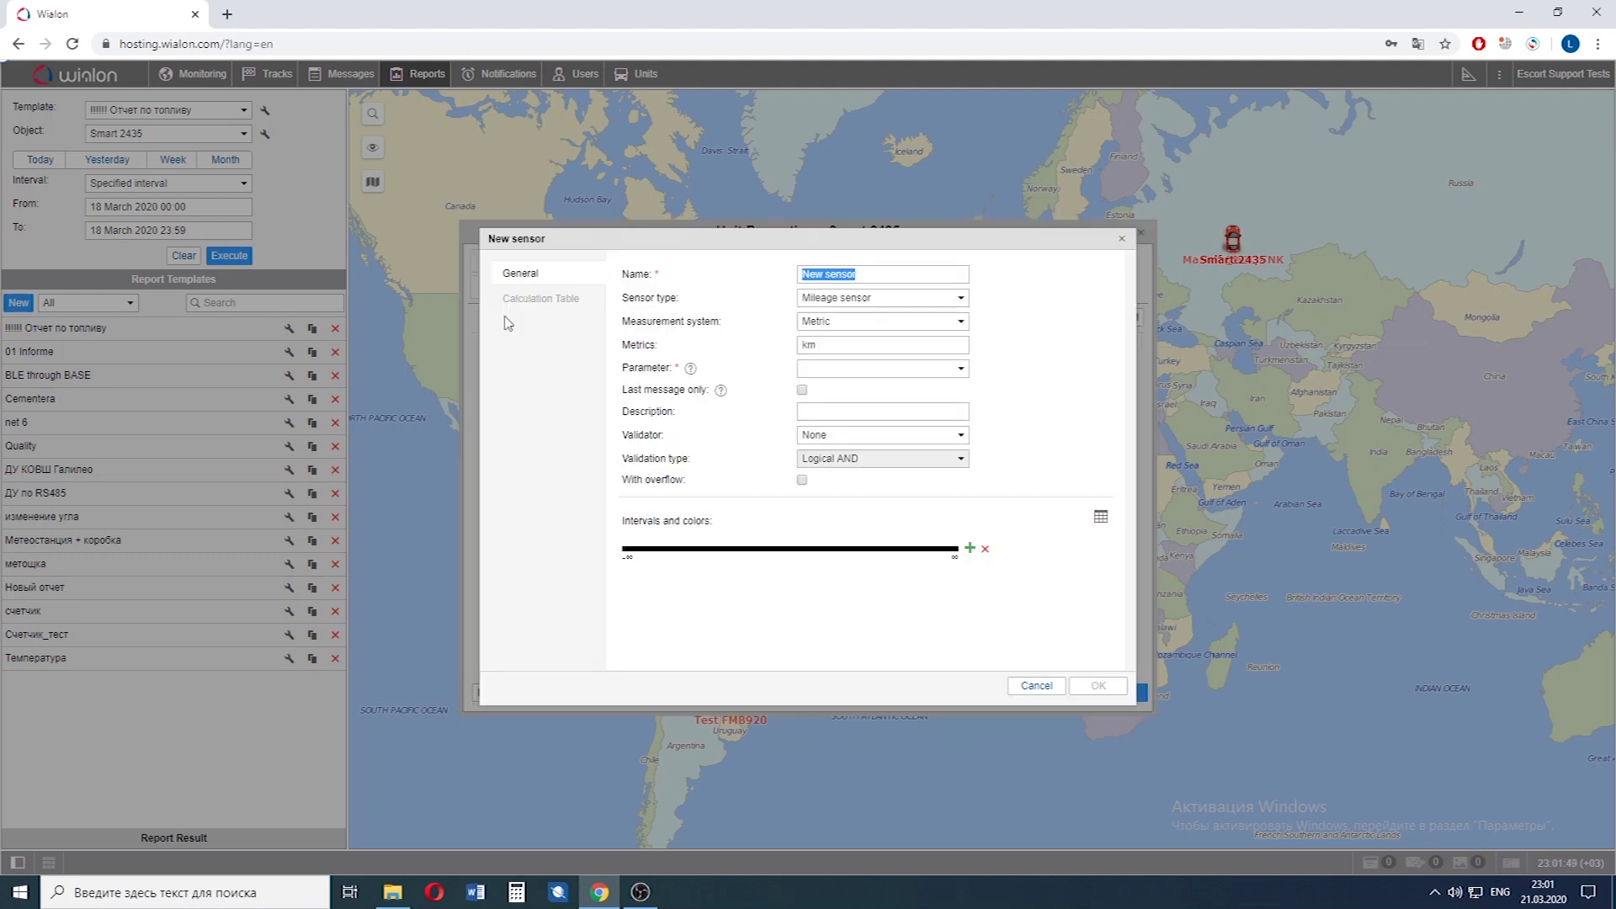
key(ctrl+d)
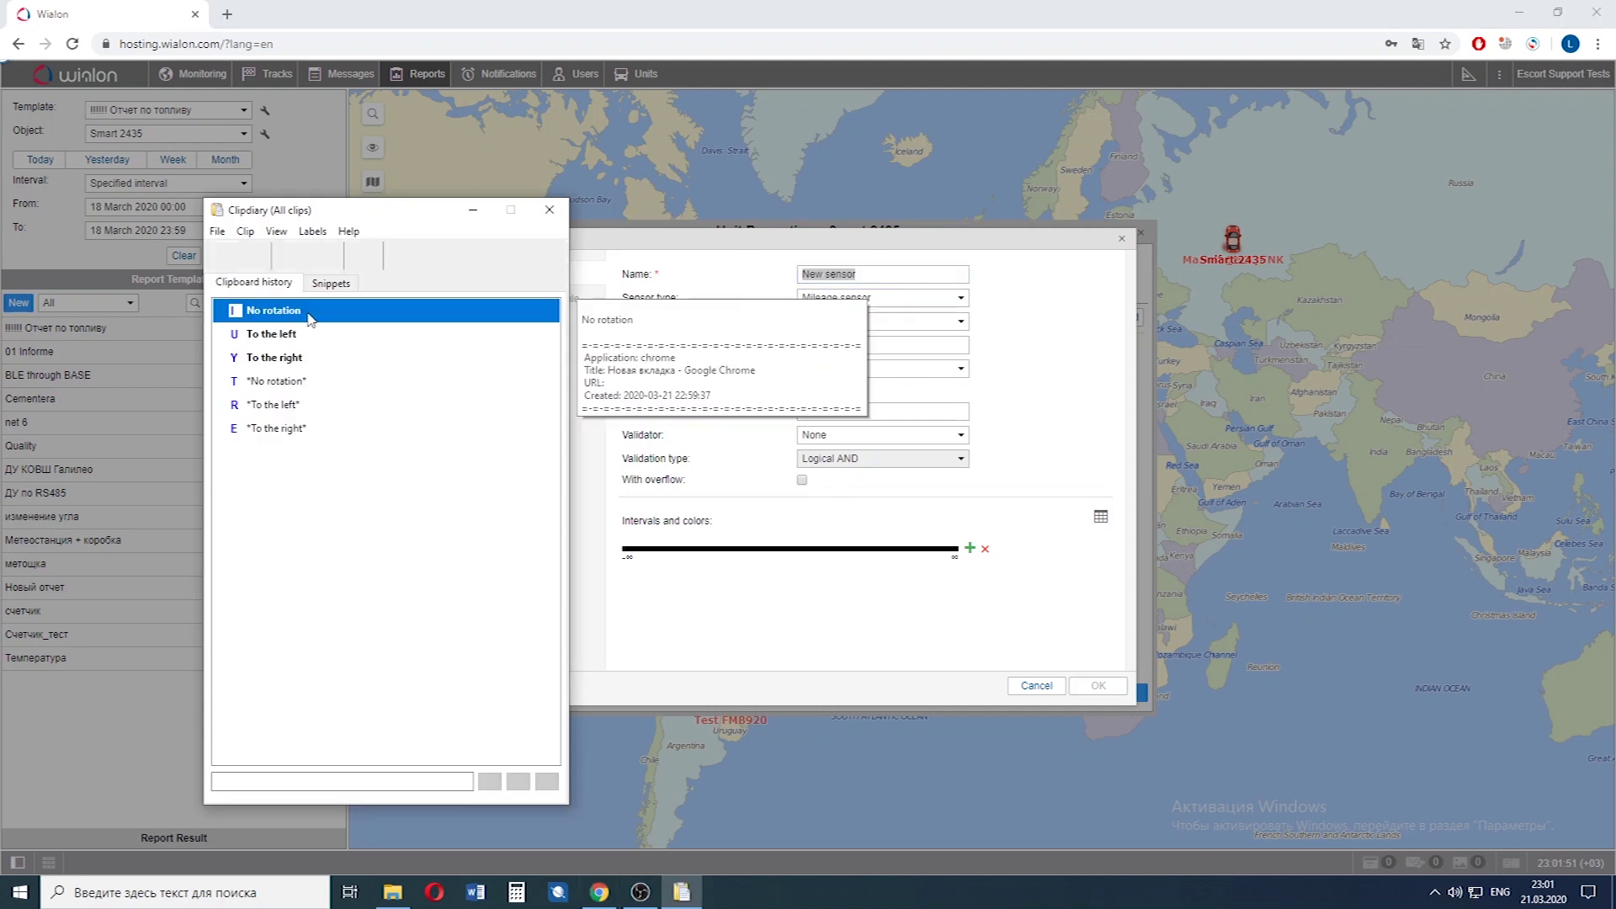
double_click(307, 318)
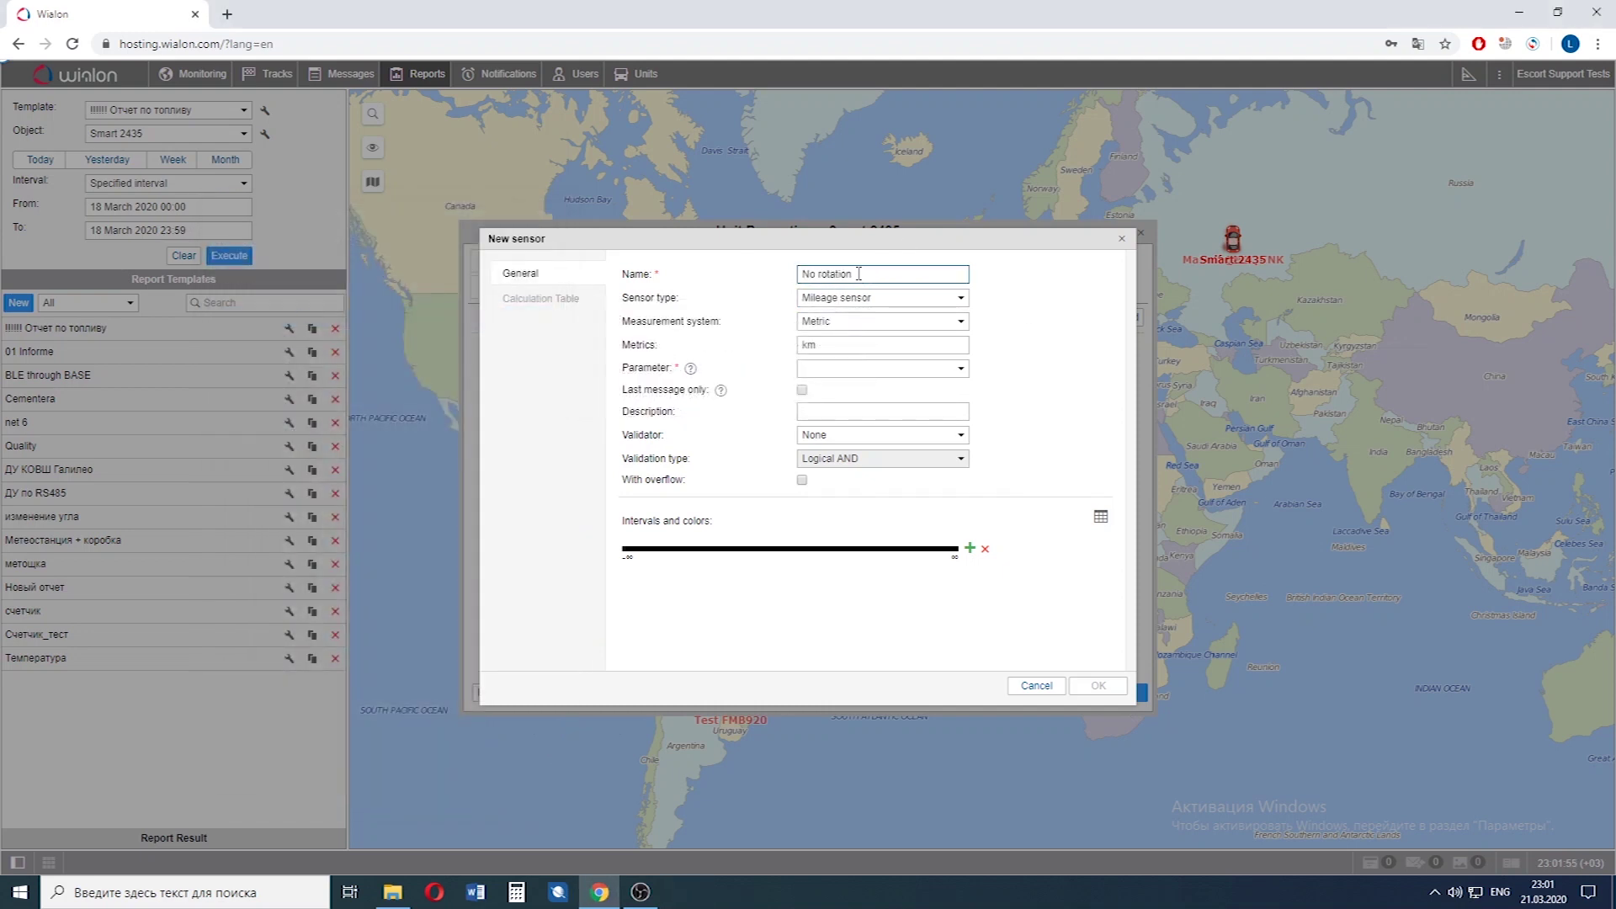
Set its type to Custom digital sensor reading parameter rs485fuel_temp1.
click(875, 299)
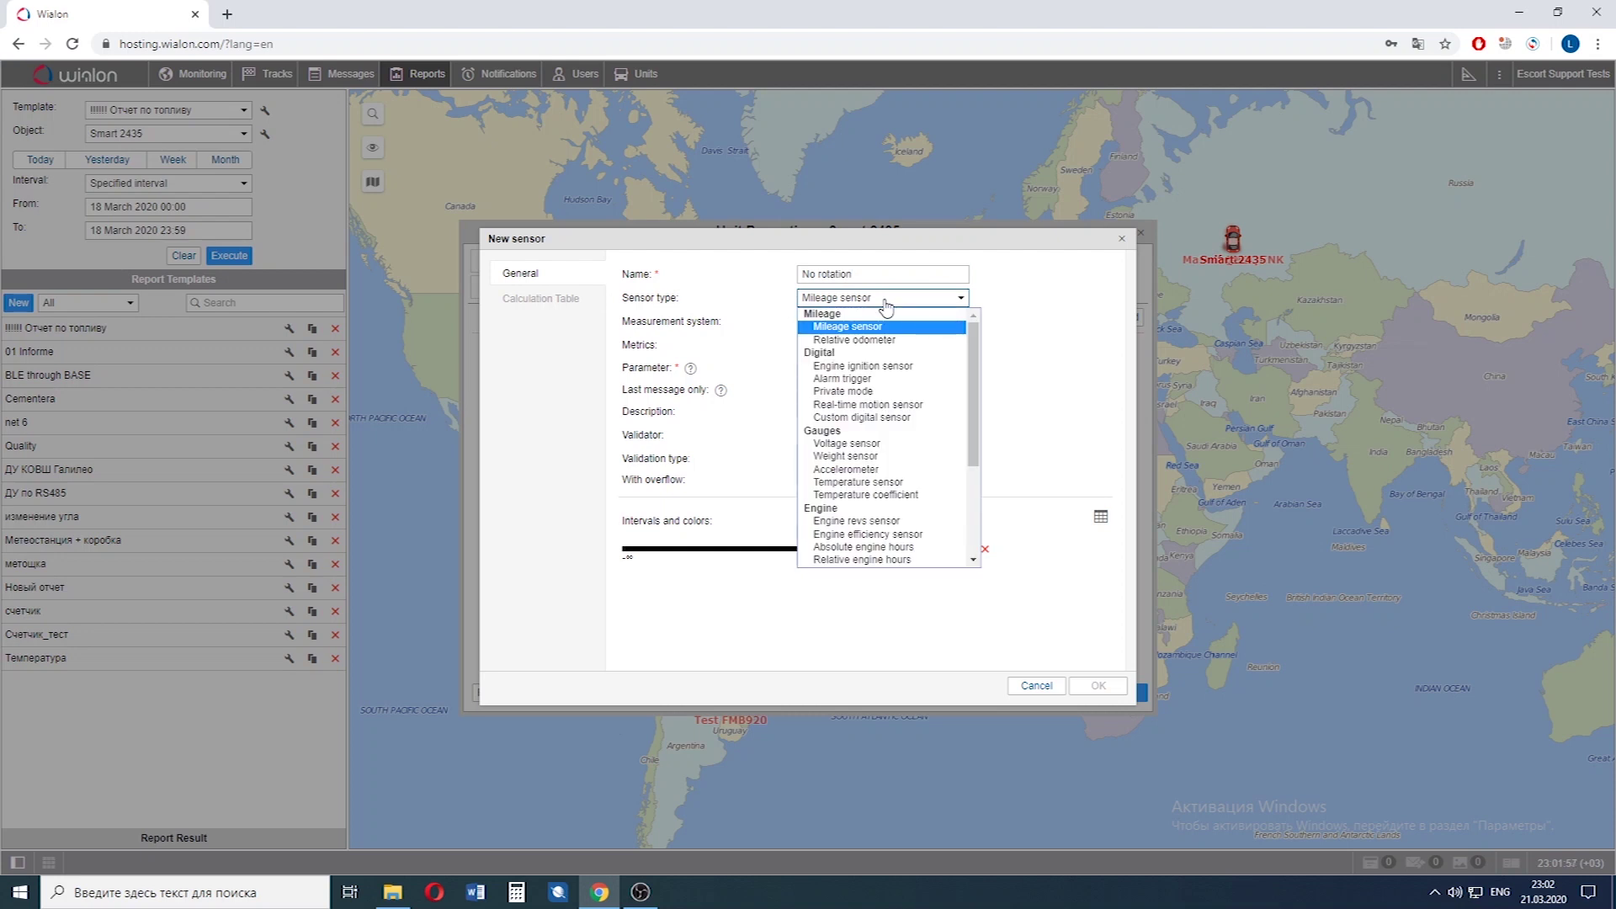
click(879, 418)
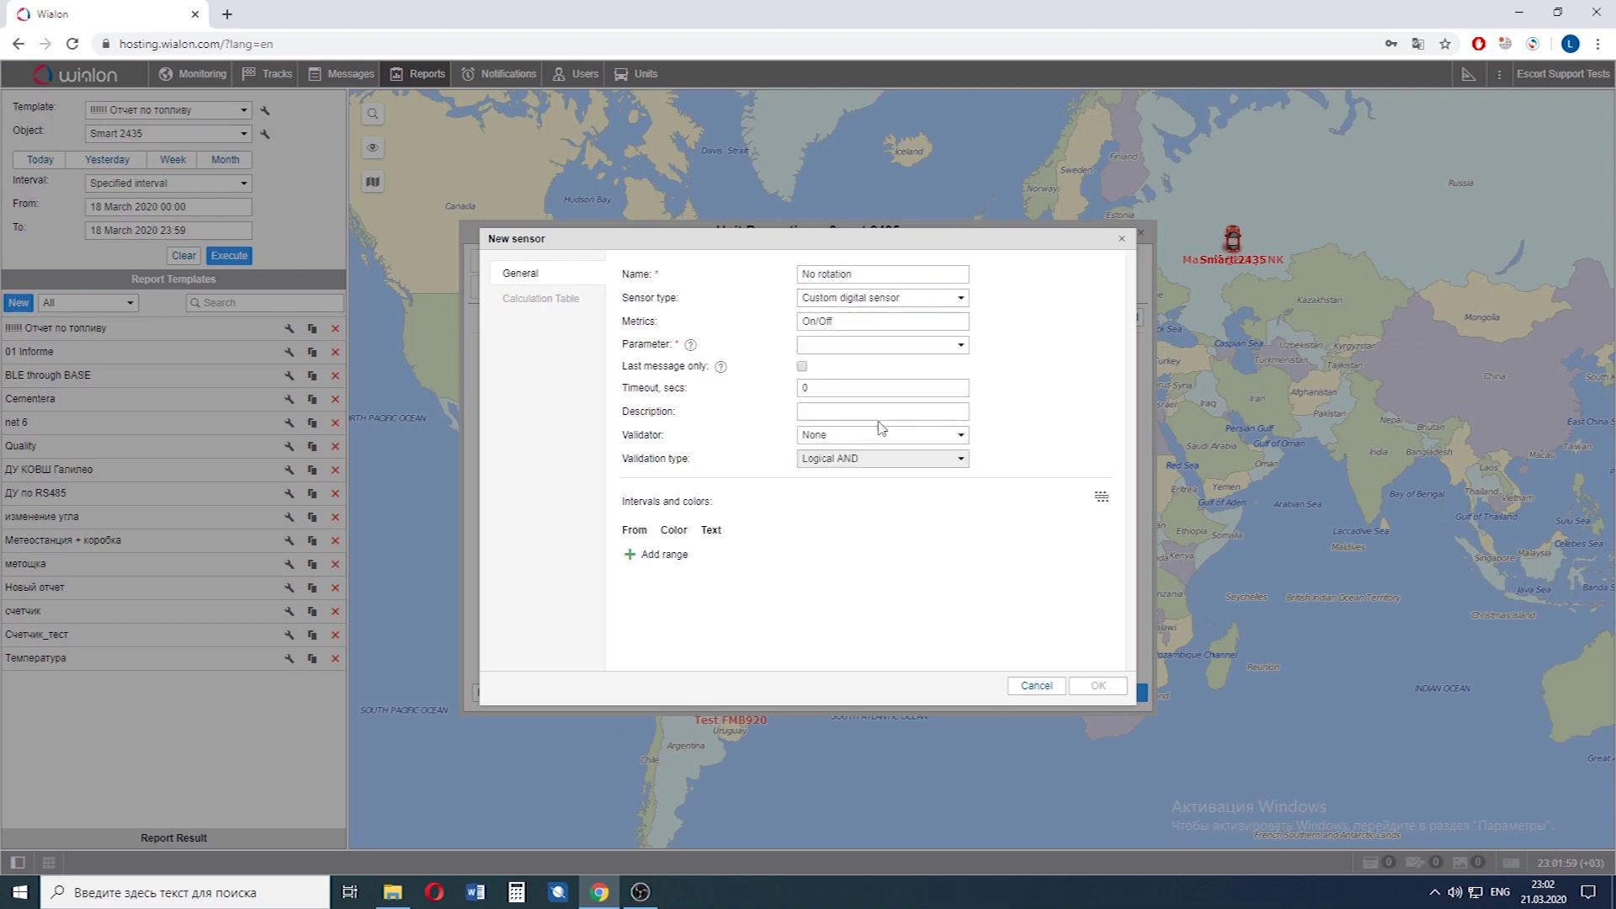
click(868, 321)
click(876, 344)
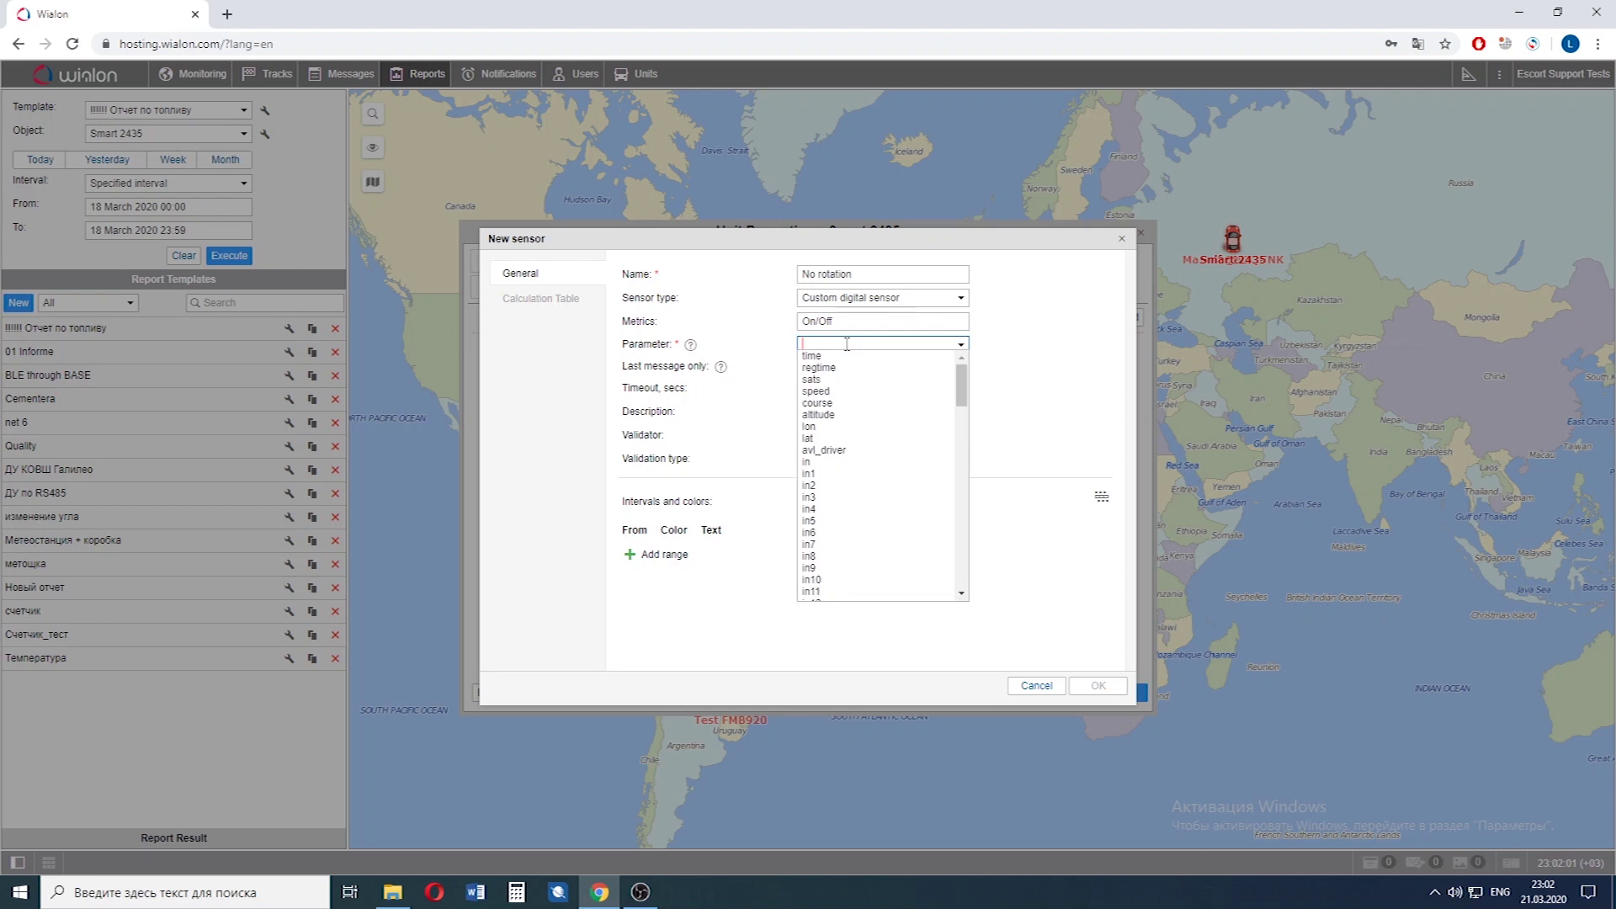
scroll(872, 461, down, 3)
scroll(872, 462, down, 8)
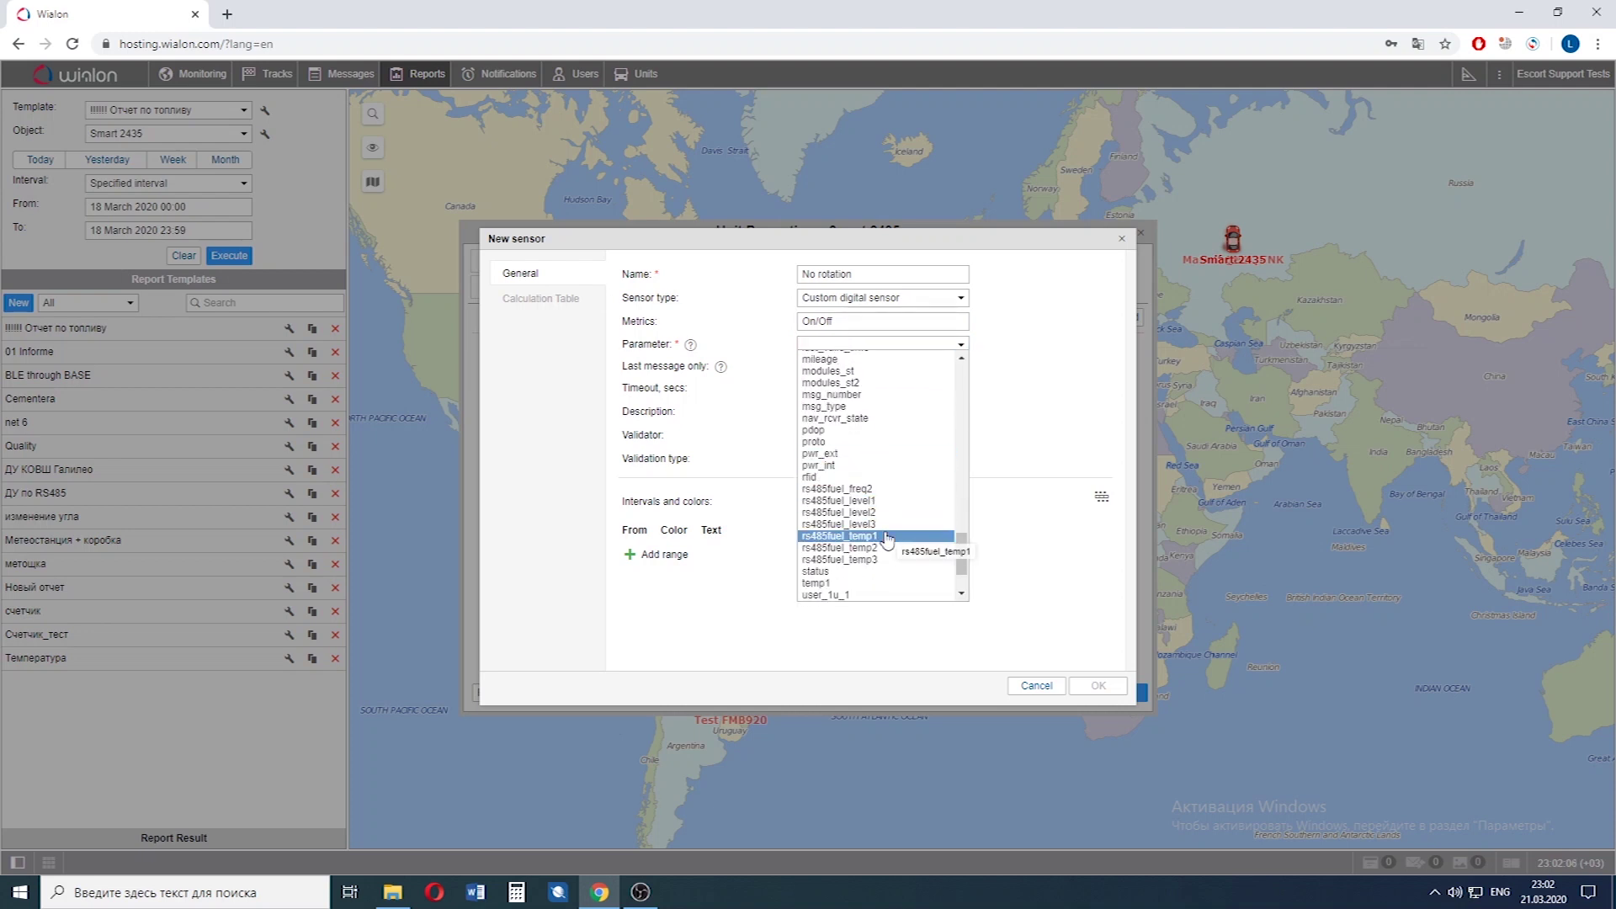
click(886, 535)
click(814, 345)
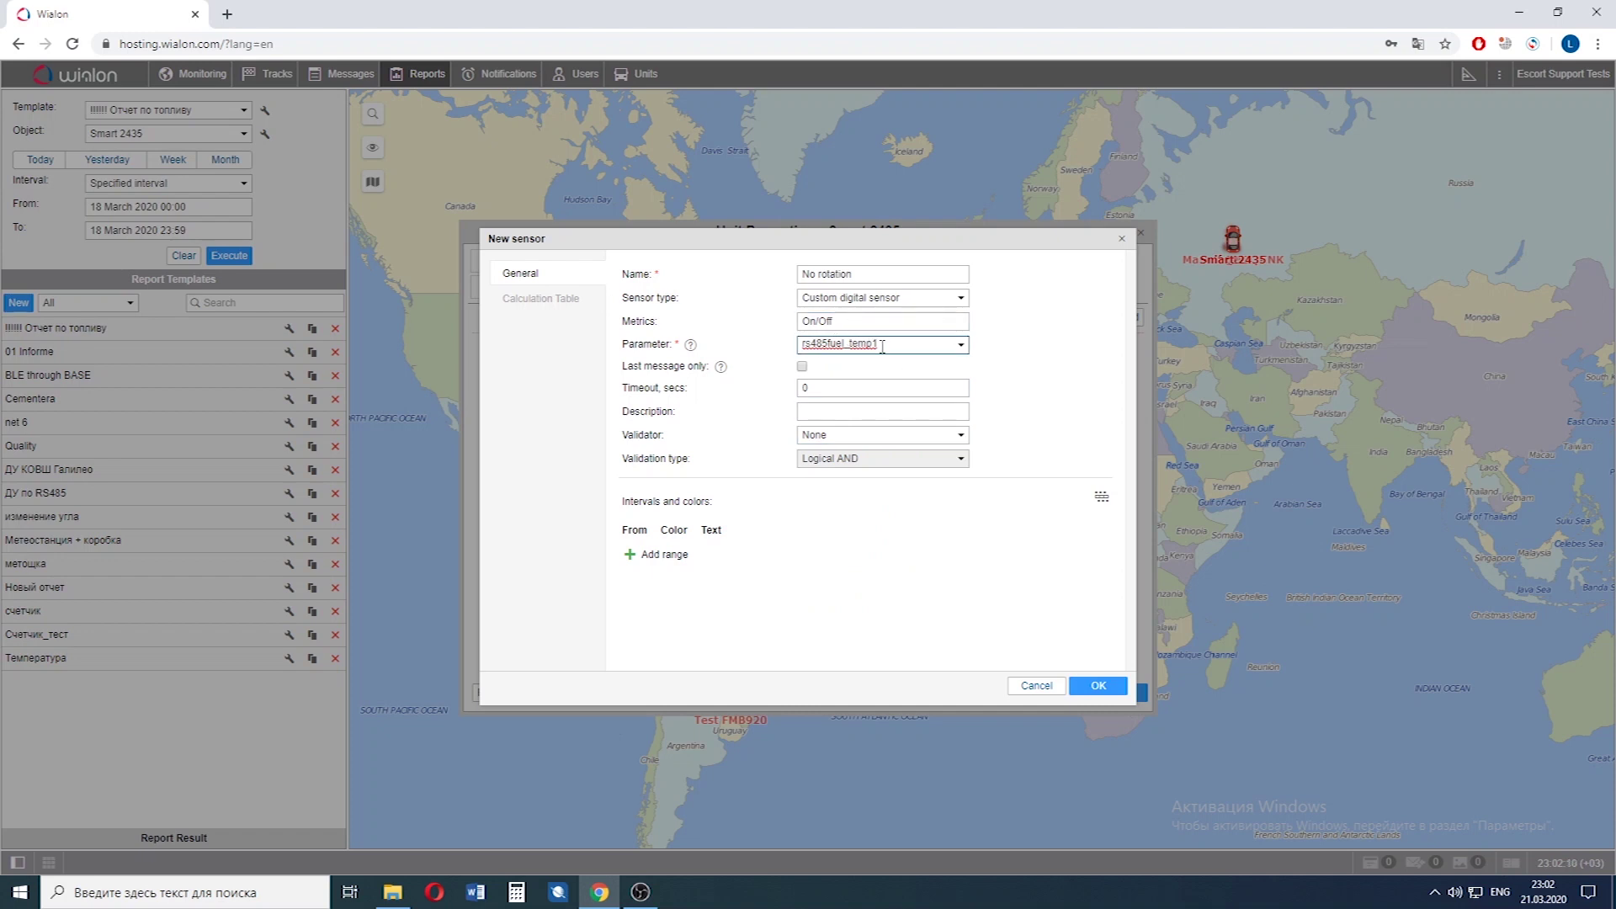
Fill the calculation table's first row with X 0, a 0, b 1.
click(556, 309)
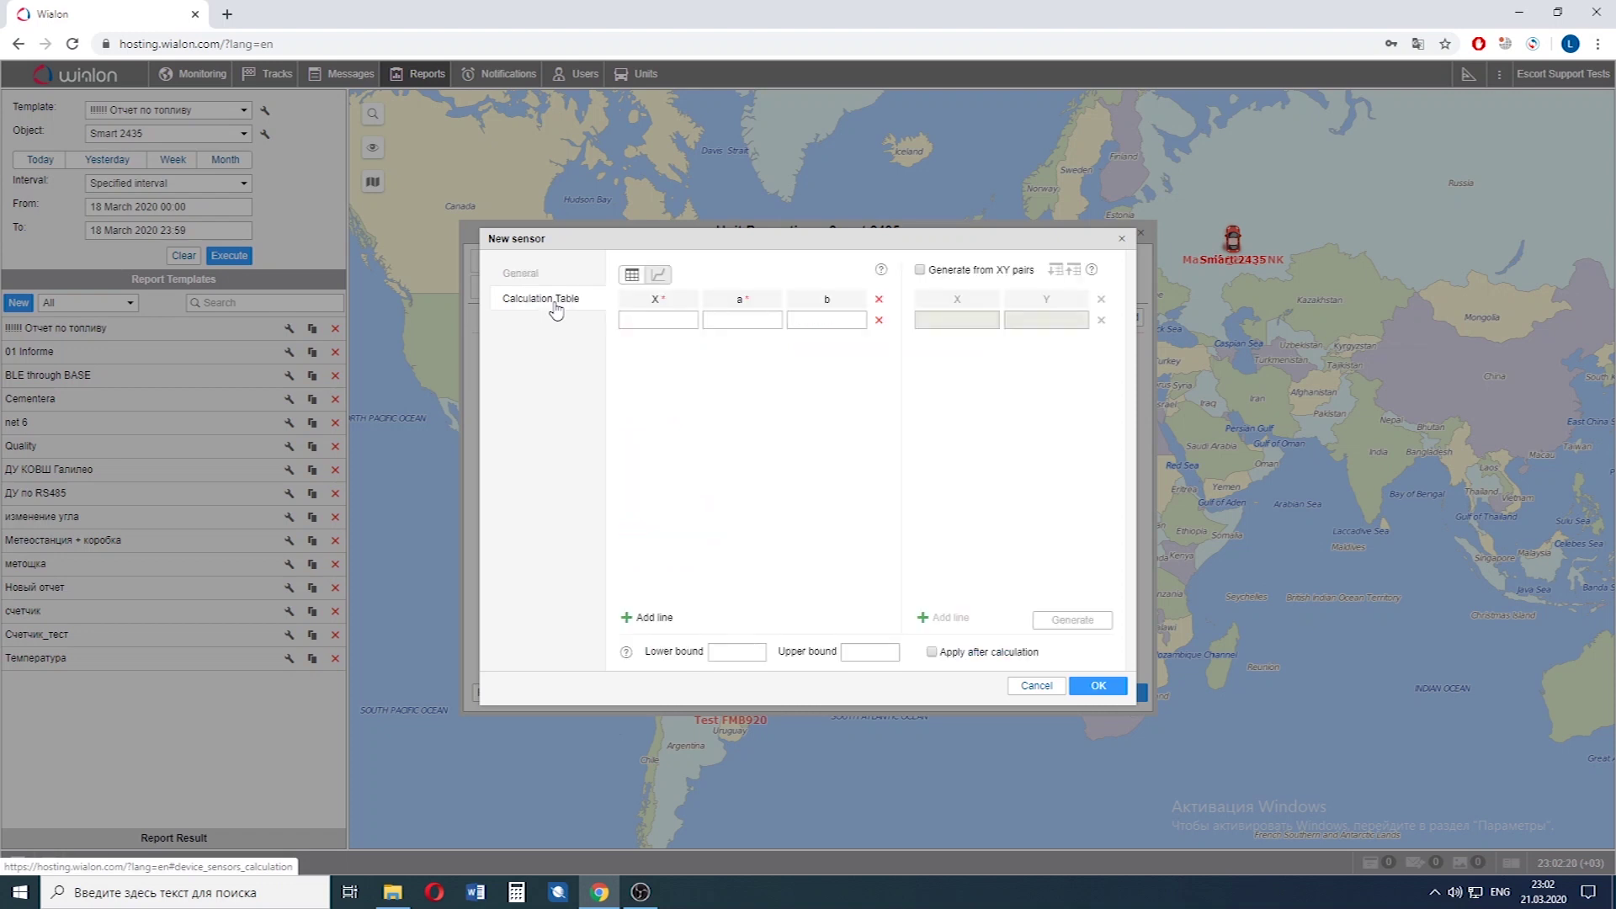
click(660, 319)
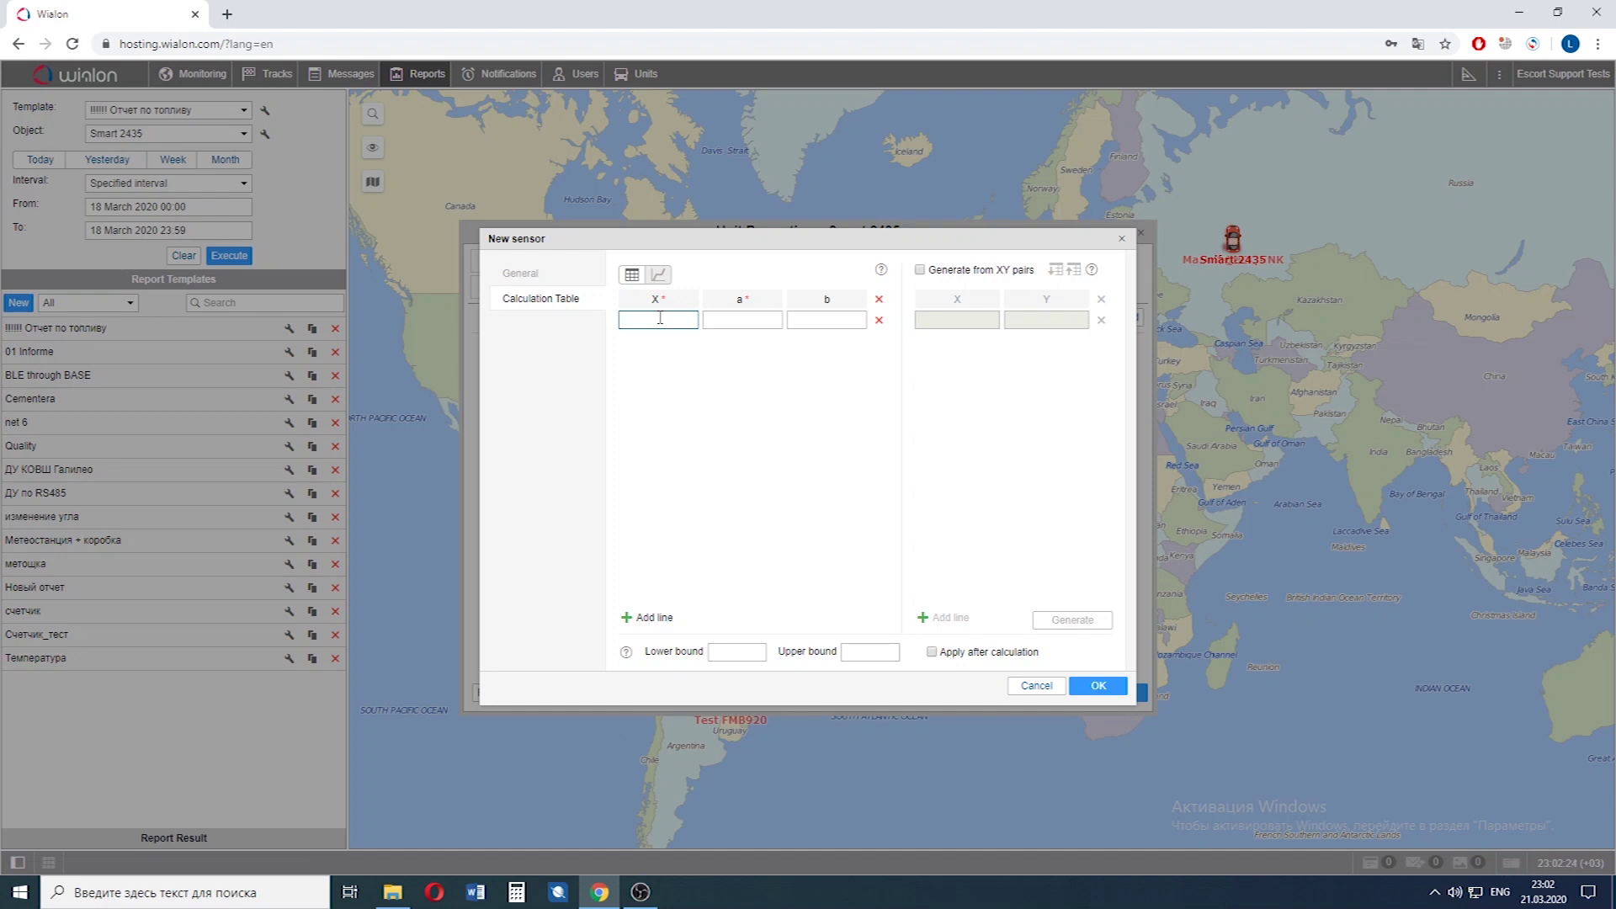
click(739, 319)
text(0)
click(805, 318)
Add a second row X 0.1, a 0, b 0 and save No rotation.
click(648, 618)
click(657, 342)
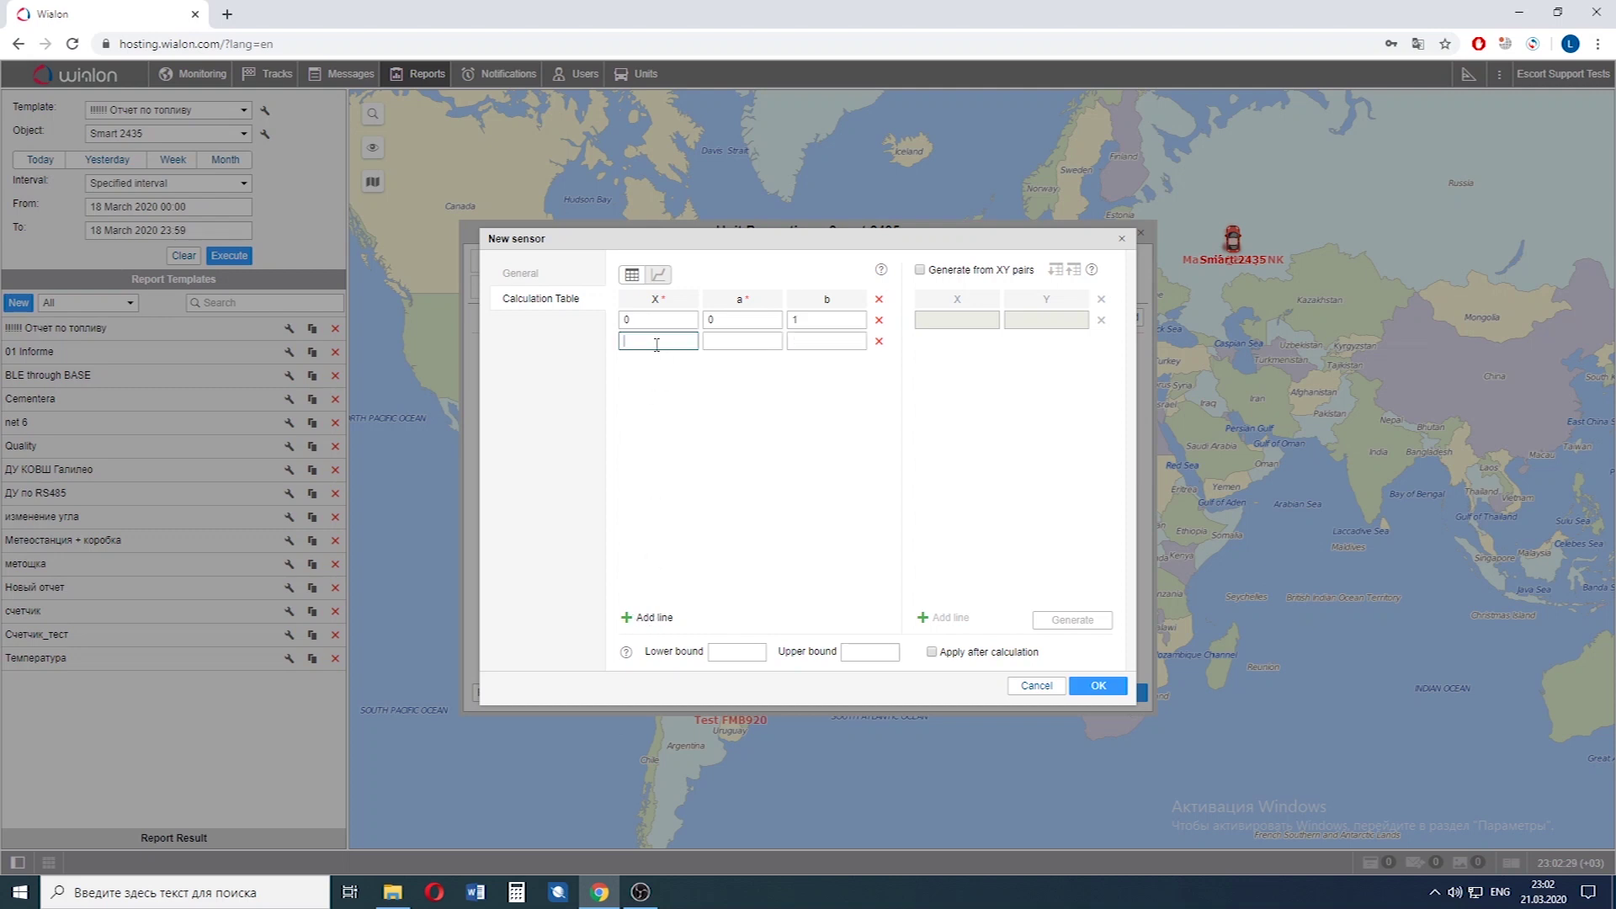
text(0.1)
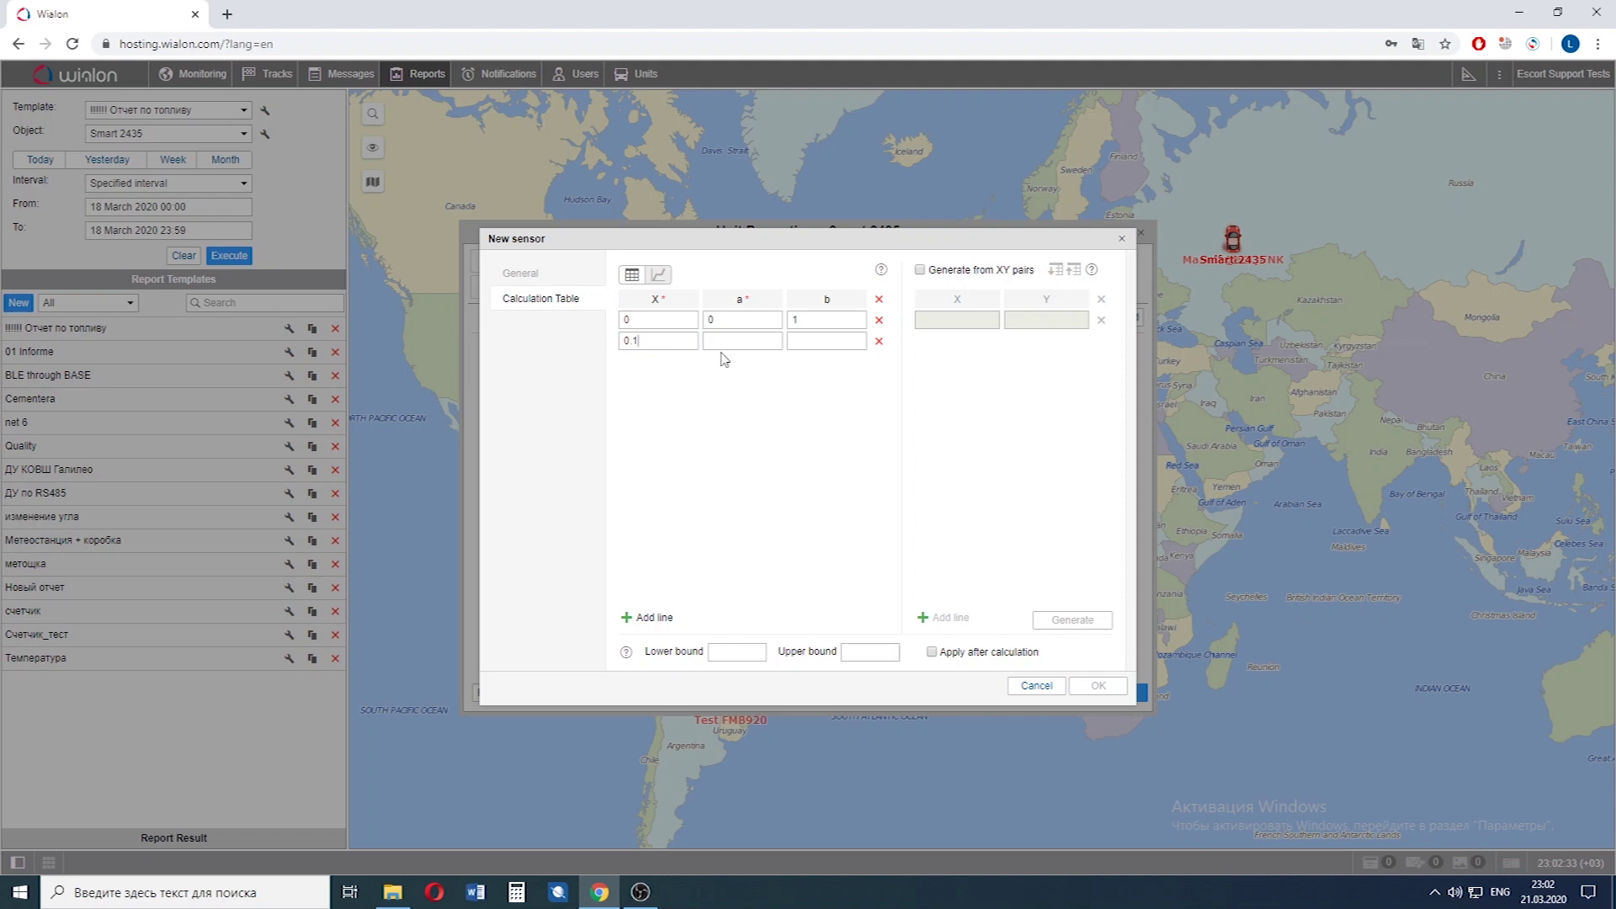
click(733, 342)
text(0)
click(800, 342)
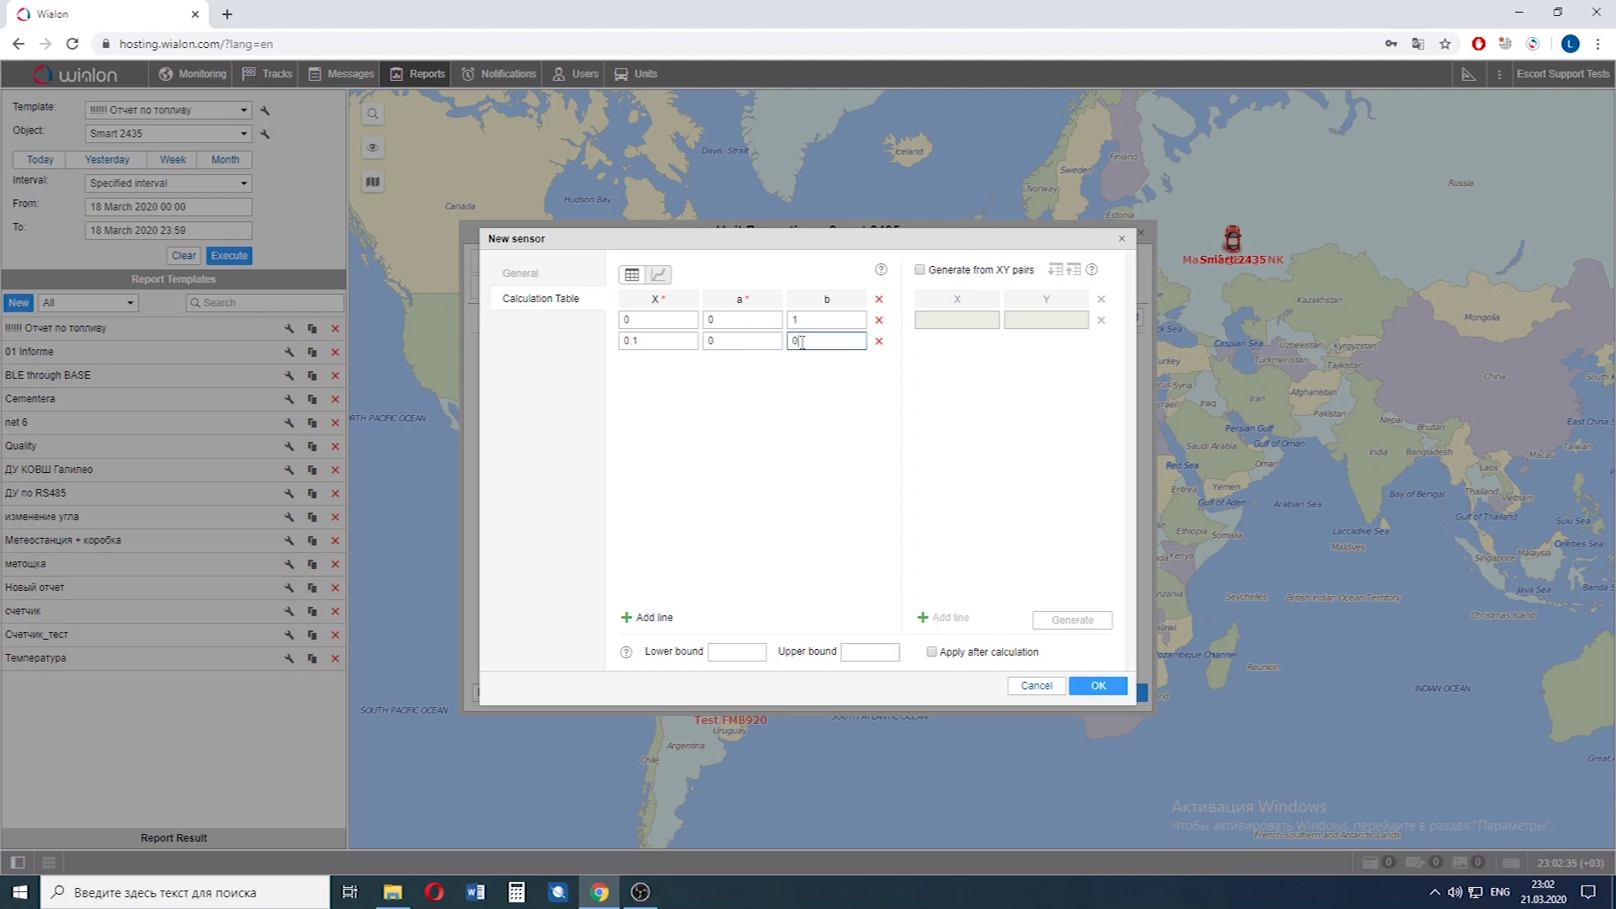
text(0)
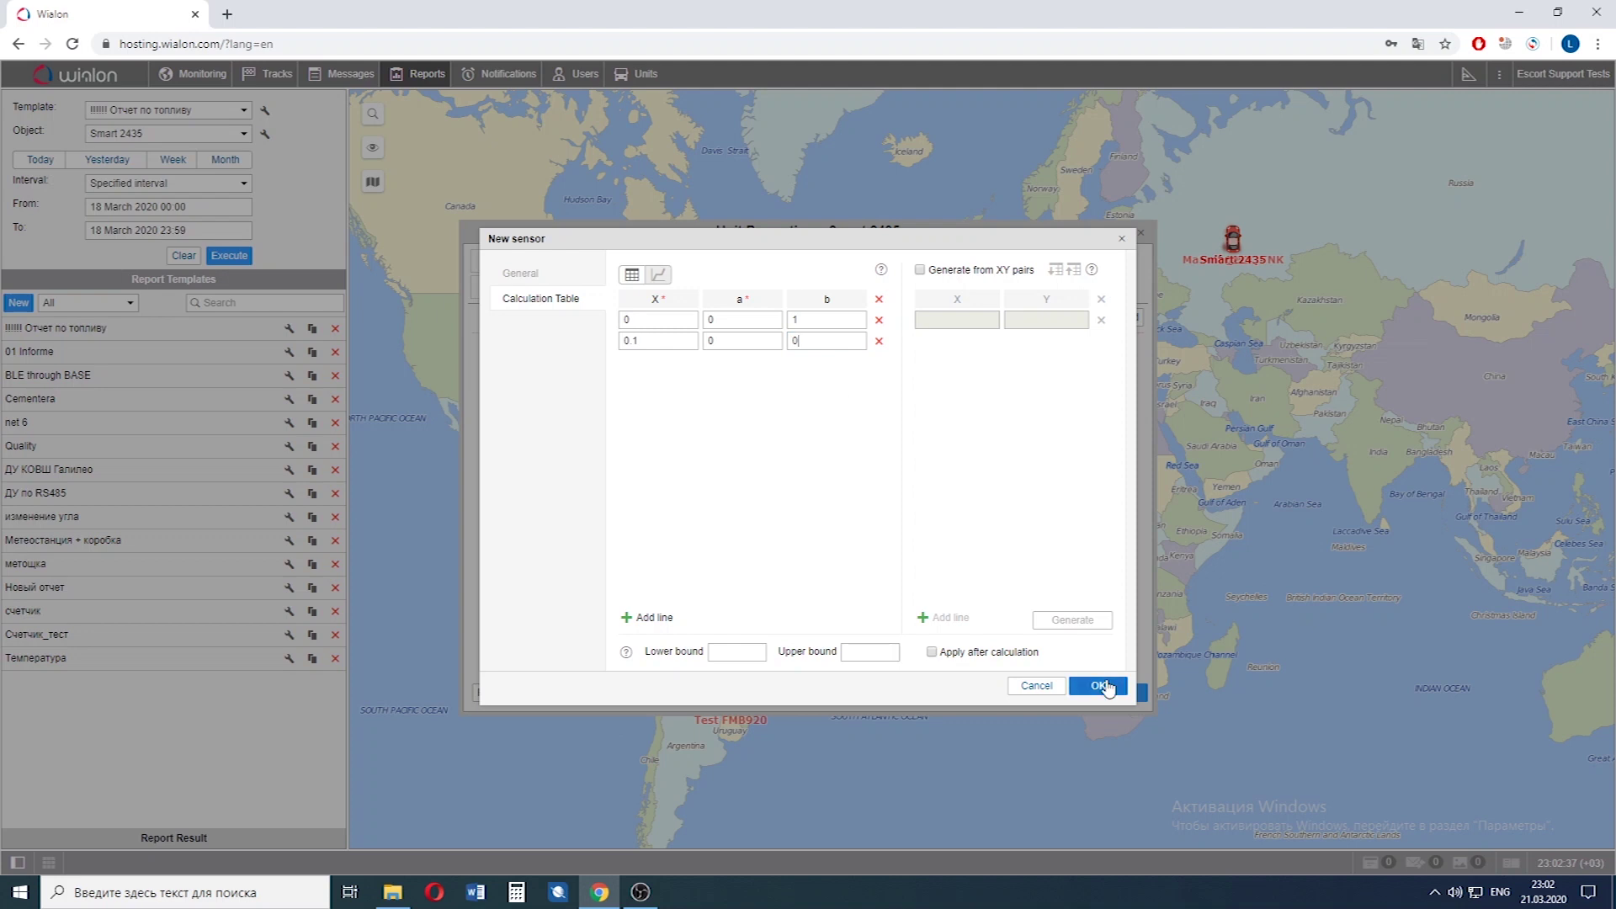
click(1107, 682)
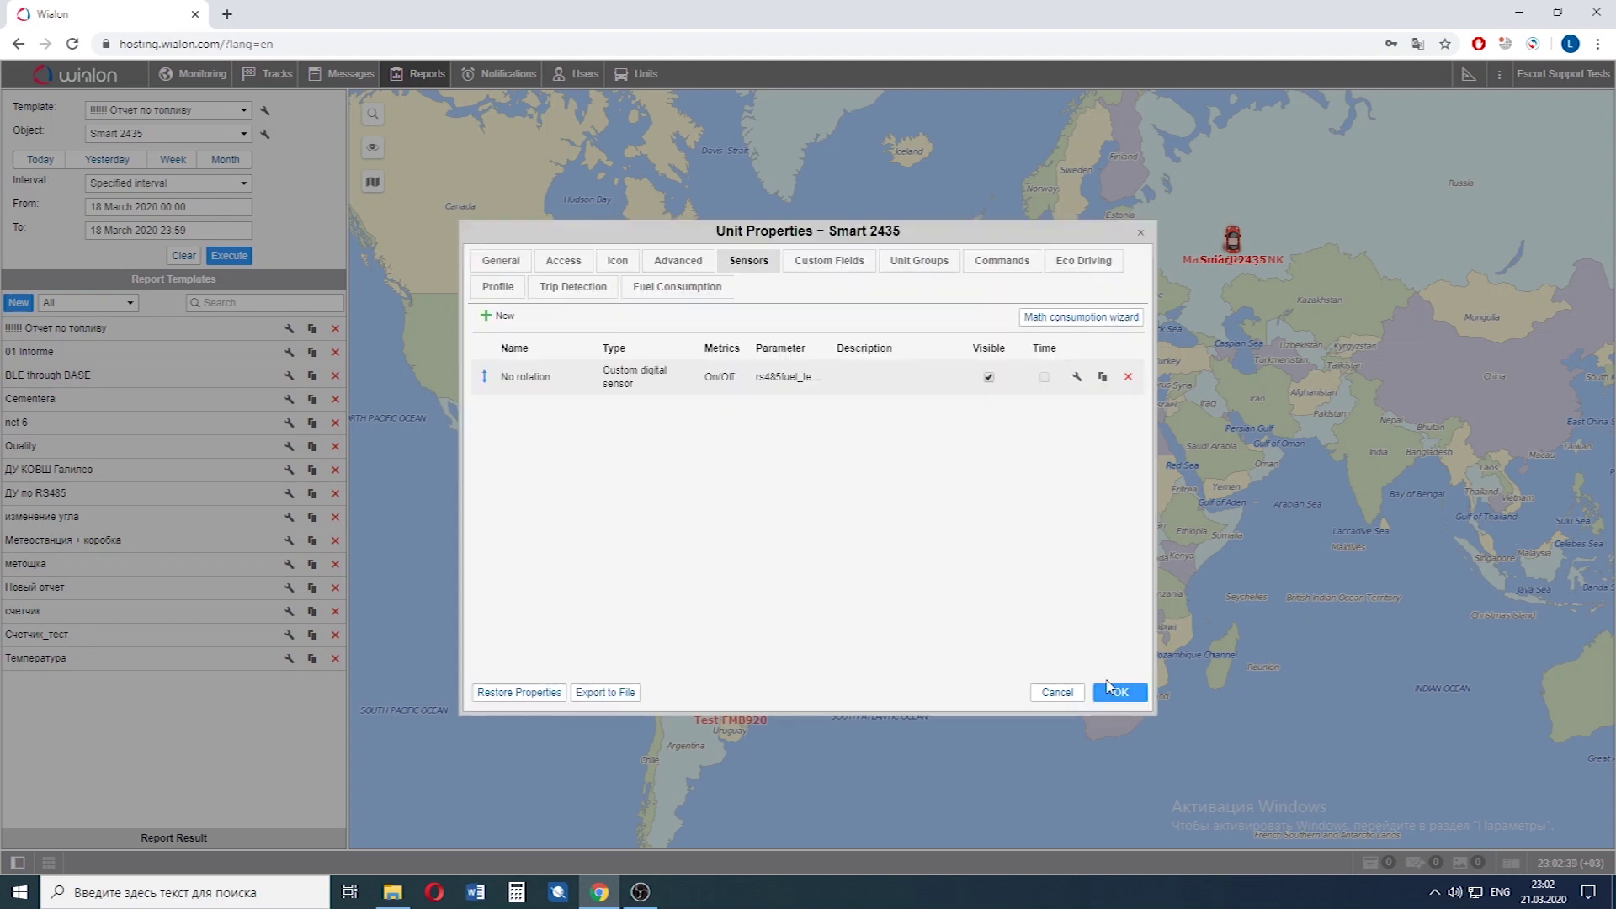
Create another new sensor named To the left, pasted from clipboard history.
click(501, 319)
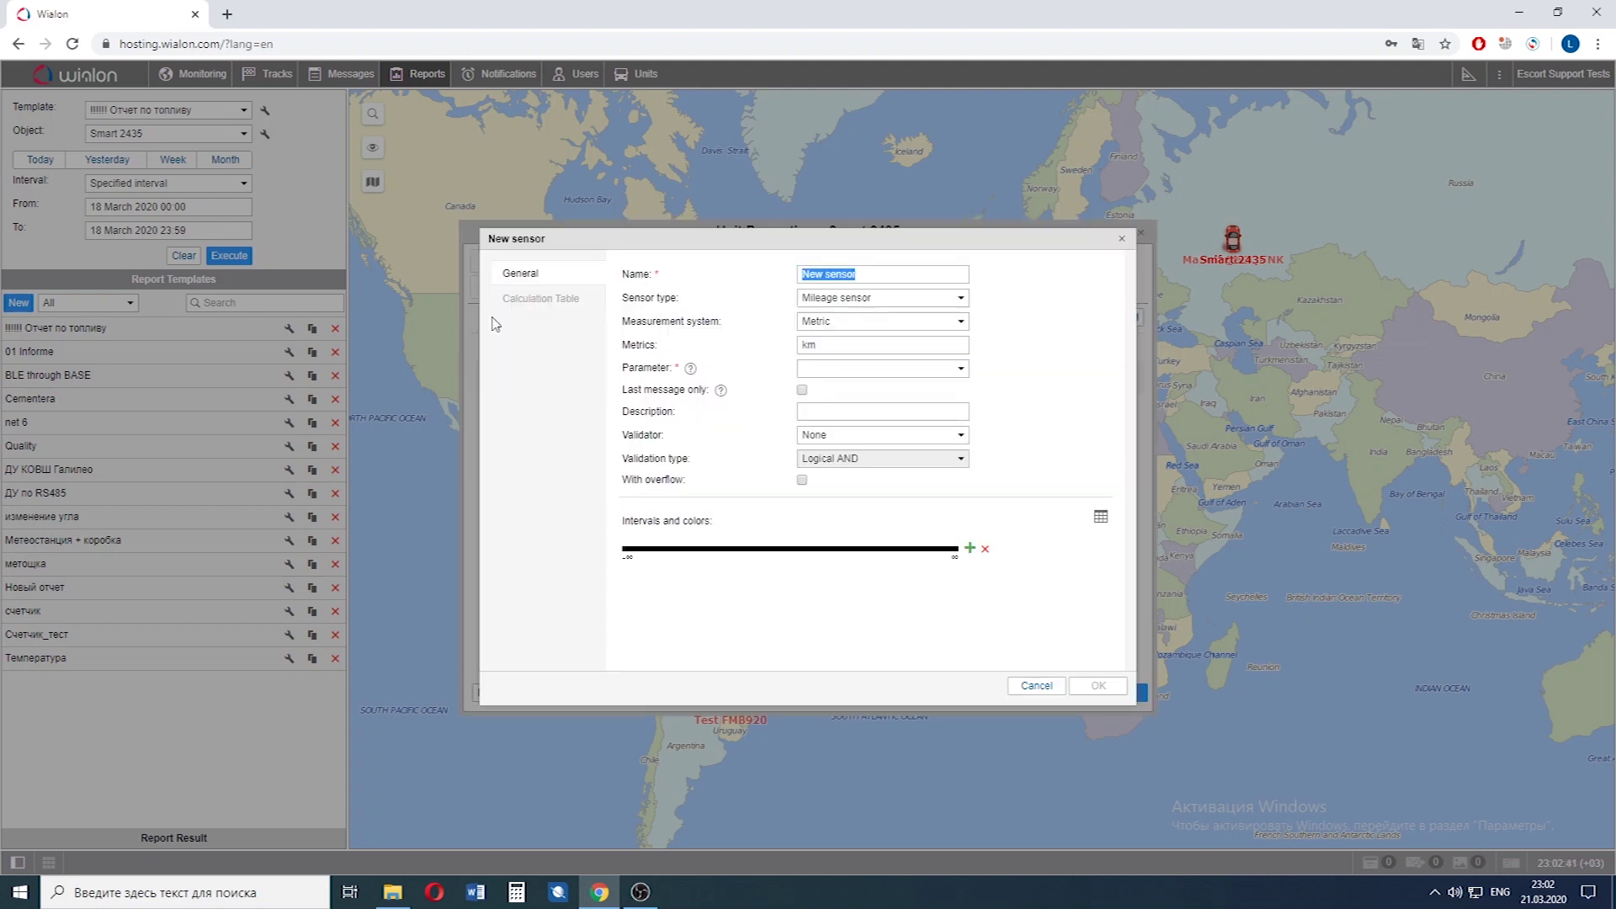
key(ctrl+d)
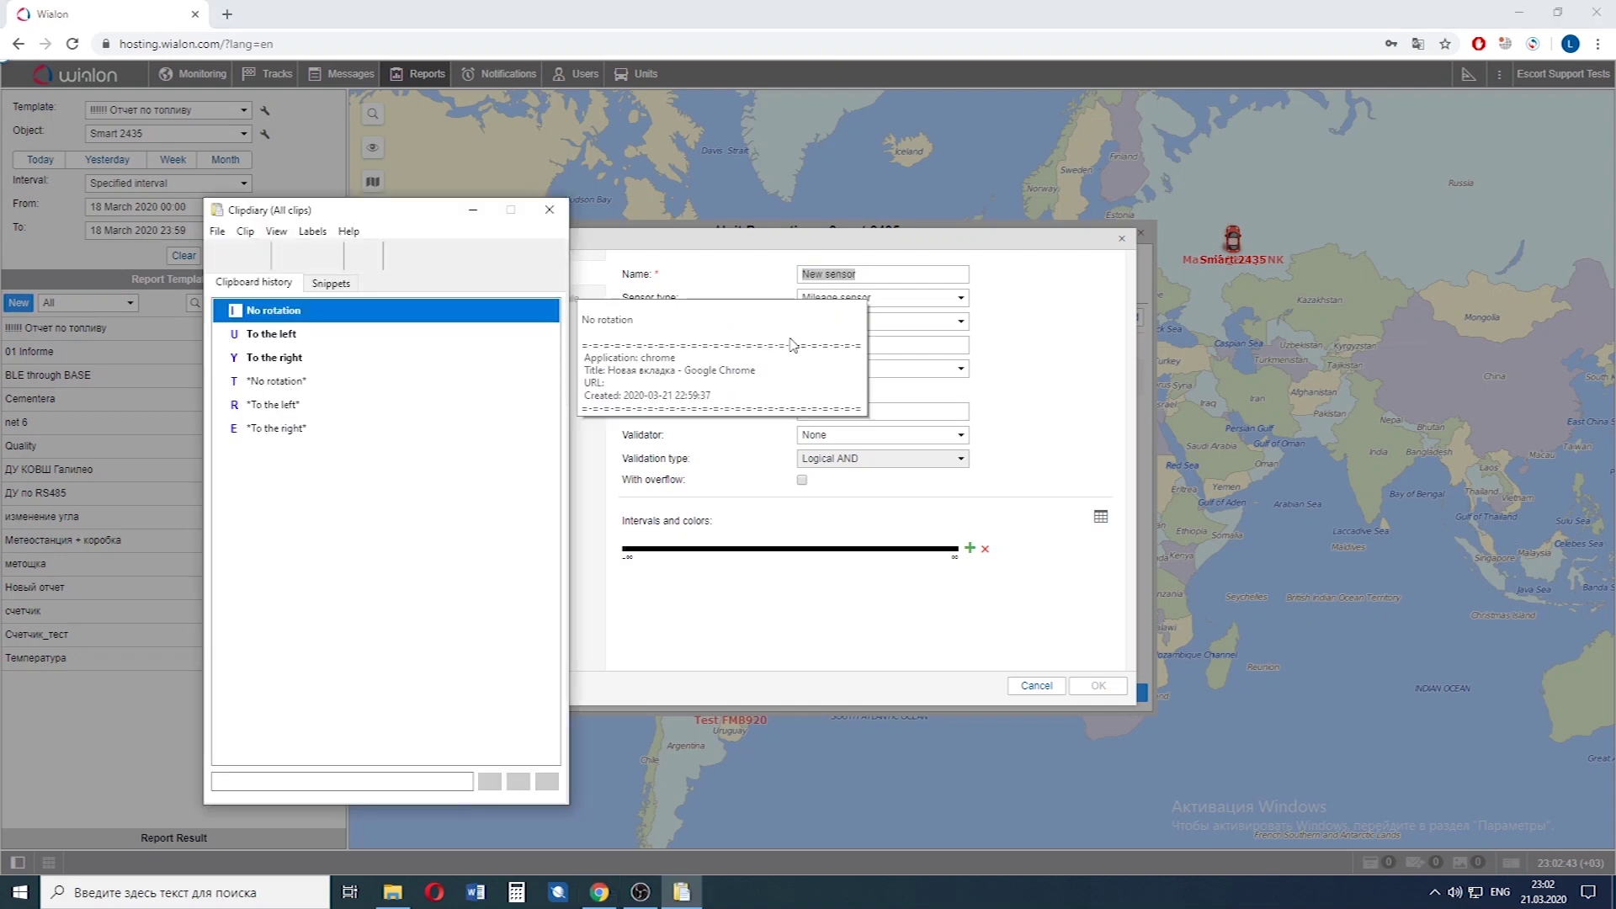
double_click(296, 335)
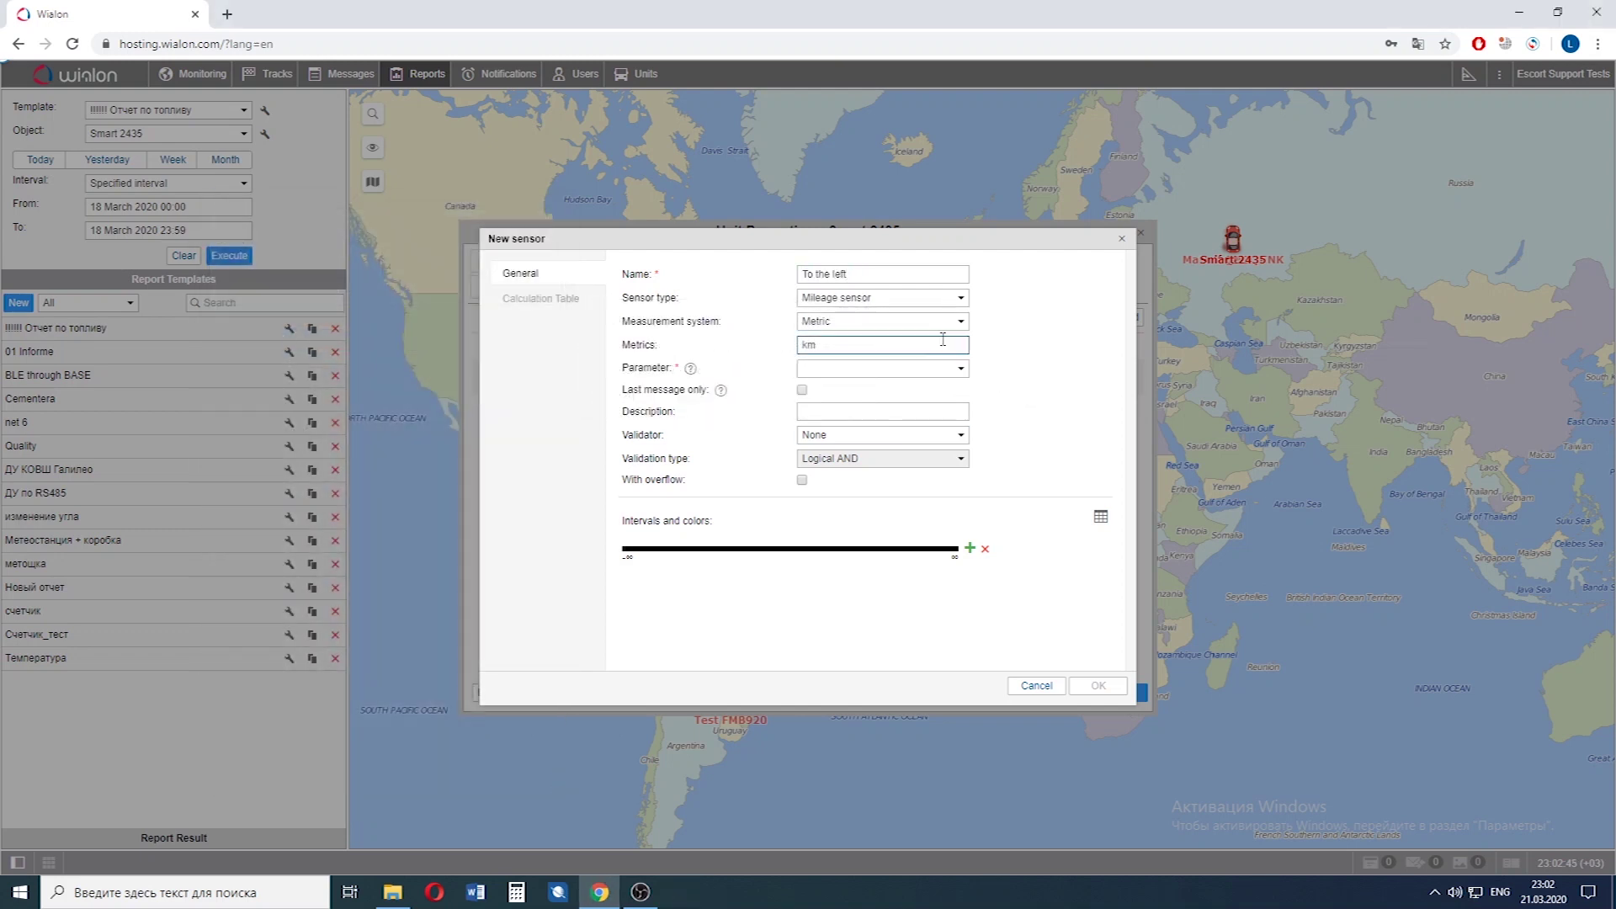
Set its type to Custom digital sensor reading parameter rs485fuel_temp1.
click(909, 299)
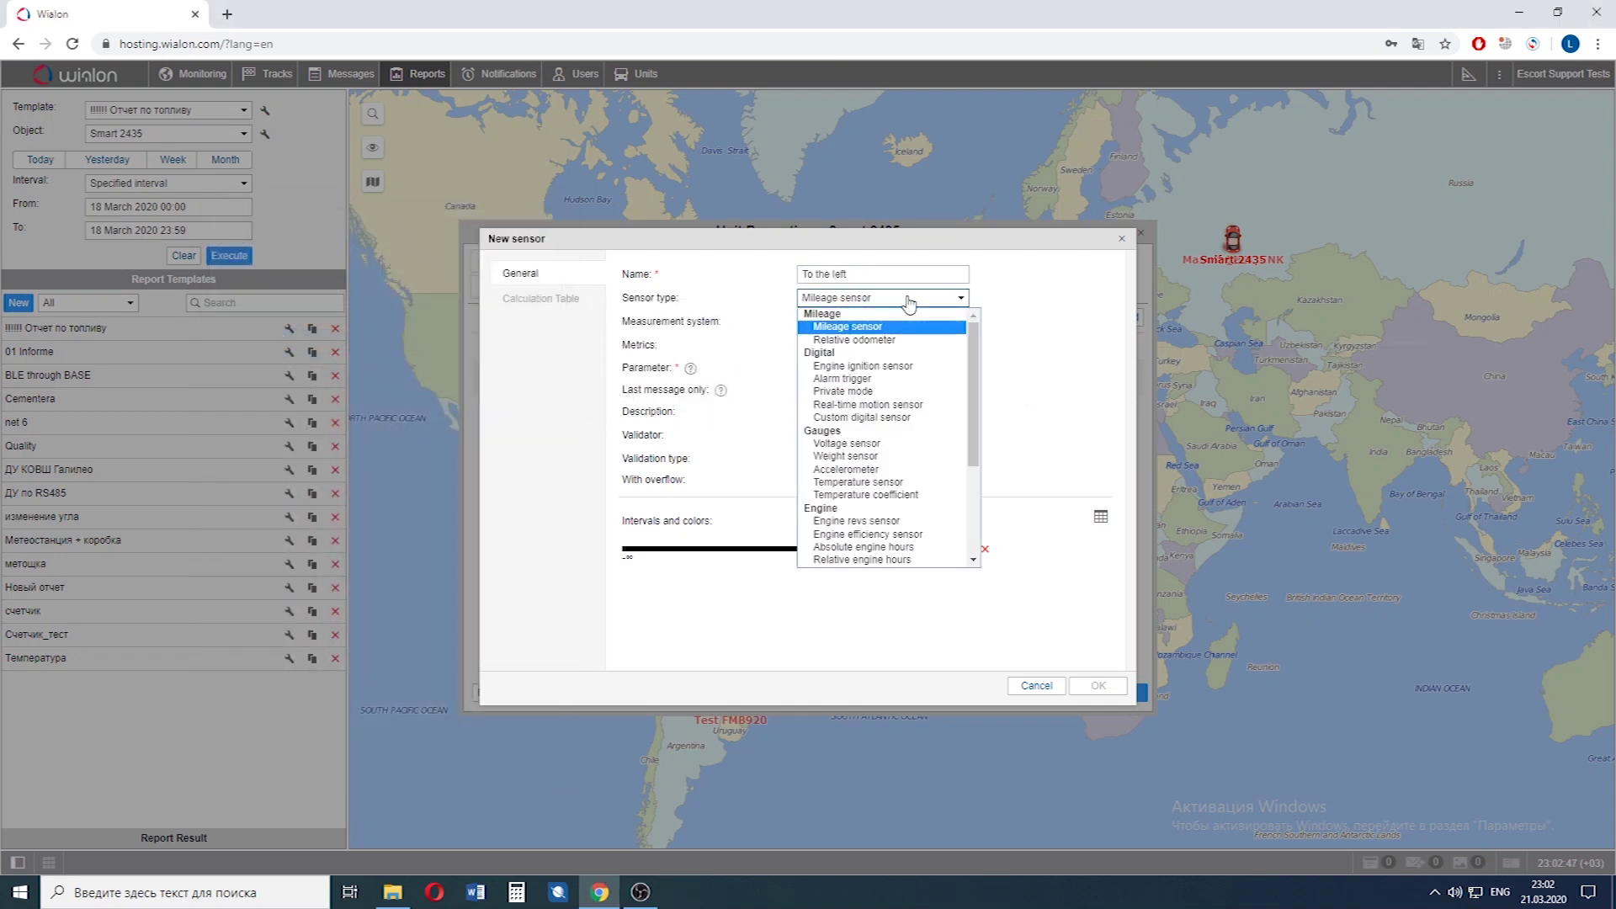
click(886, 419)
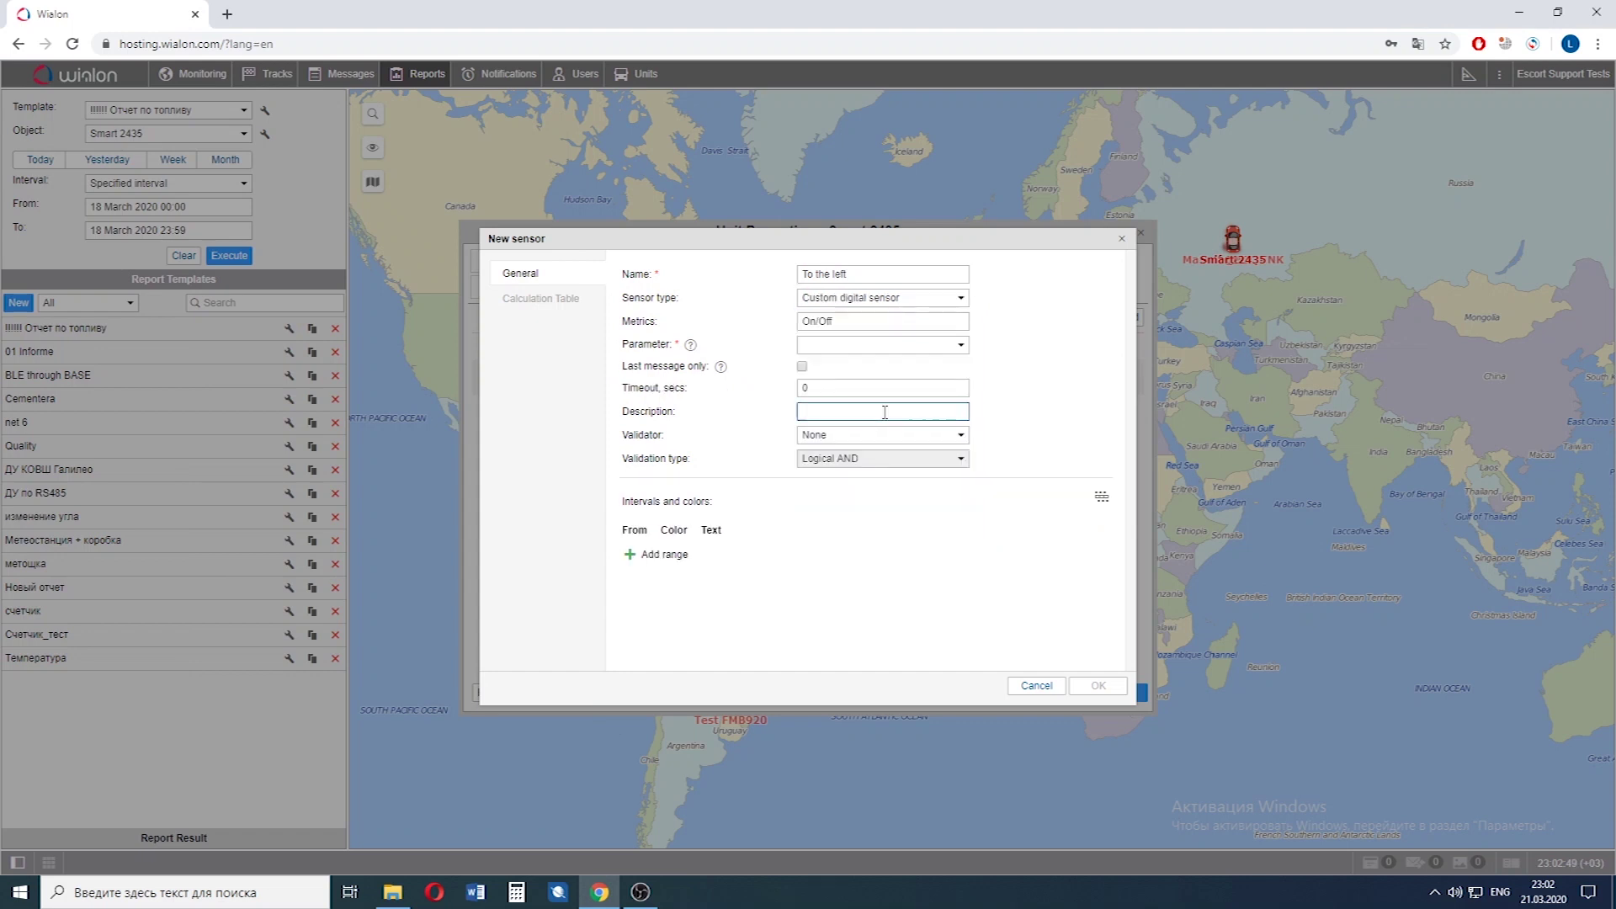
click(885, 345)
scroll(885, 495, down, 5)
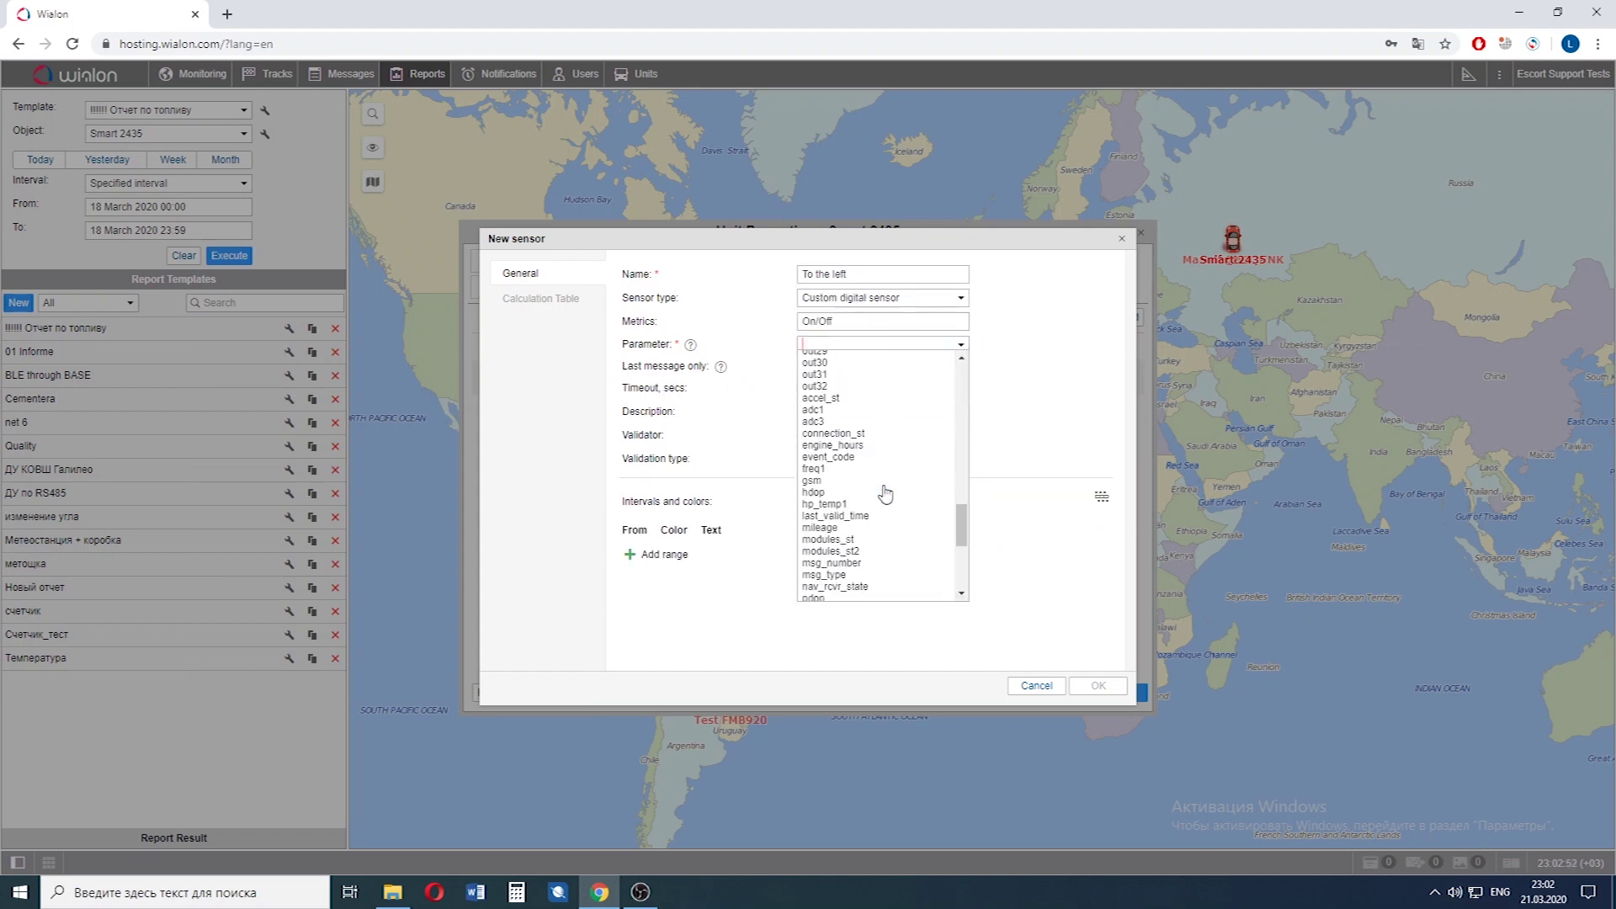
scroll(884, 484, down, 5)
click(884, 537)
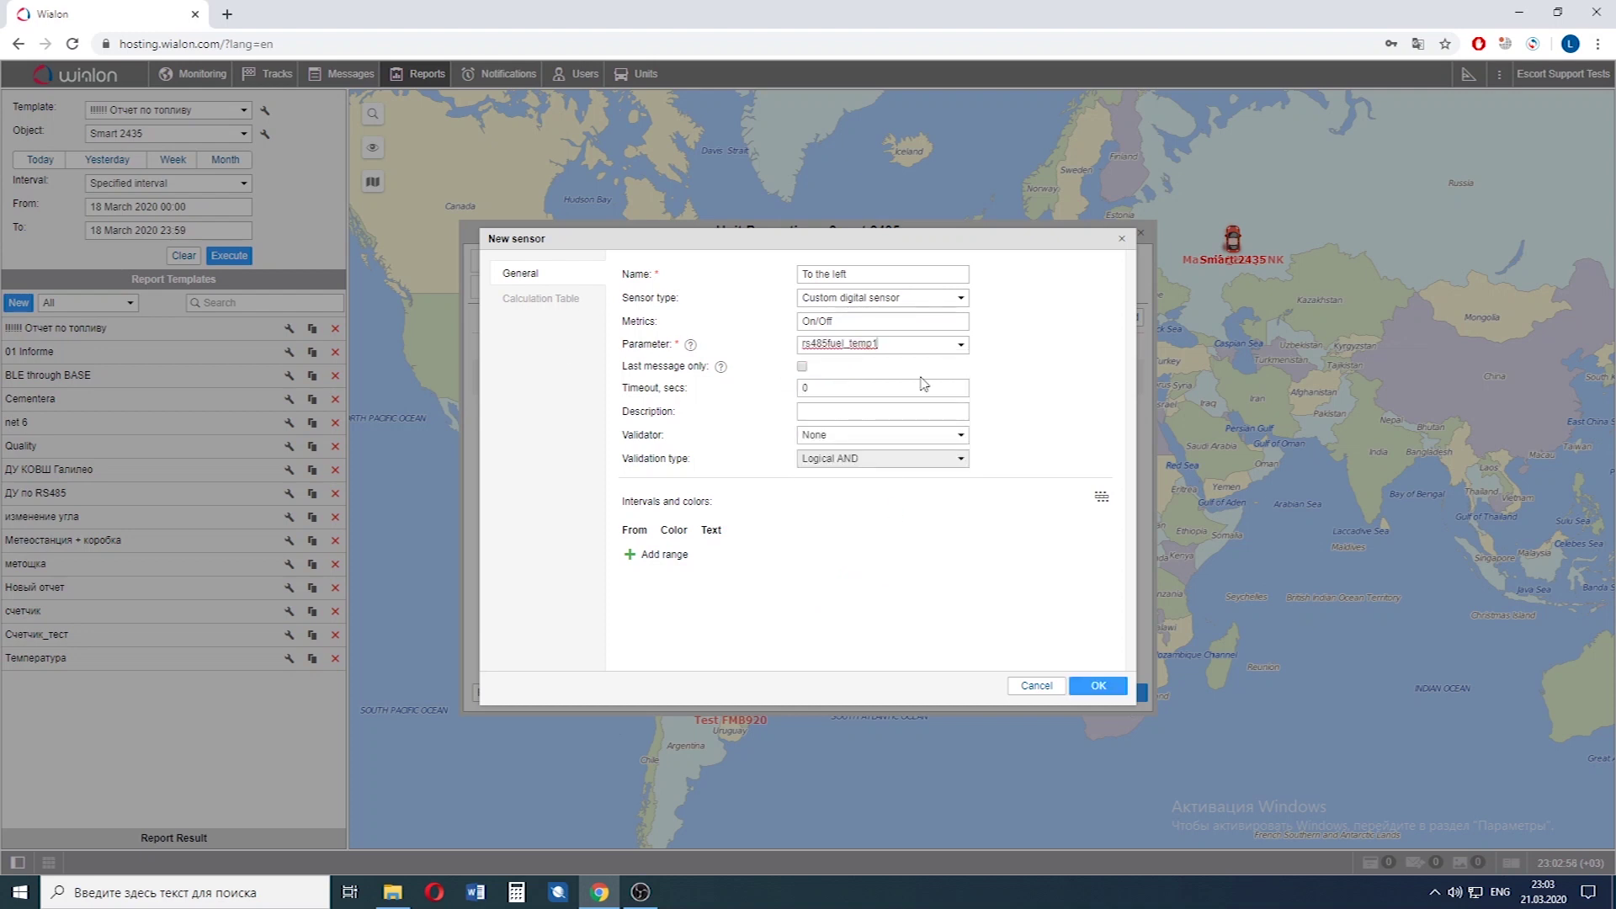
Give To the left's calculation table three rows and fill the first with 0, 0, 0.
click(532, 302)
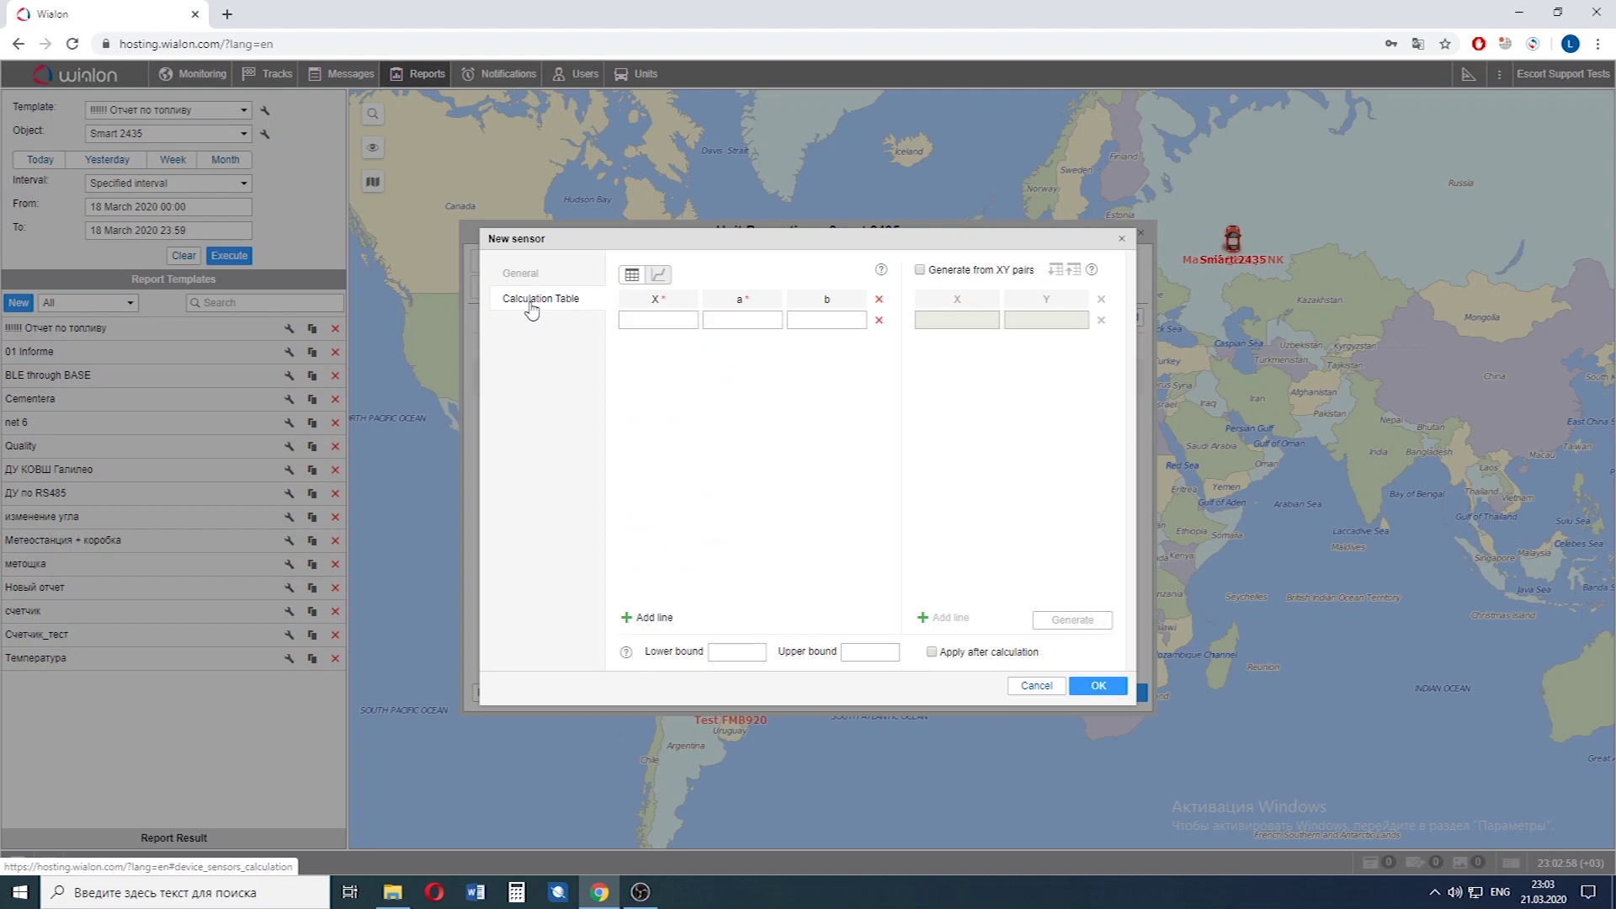
click(627, 619)
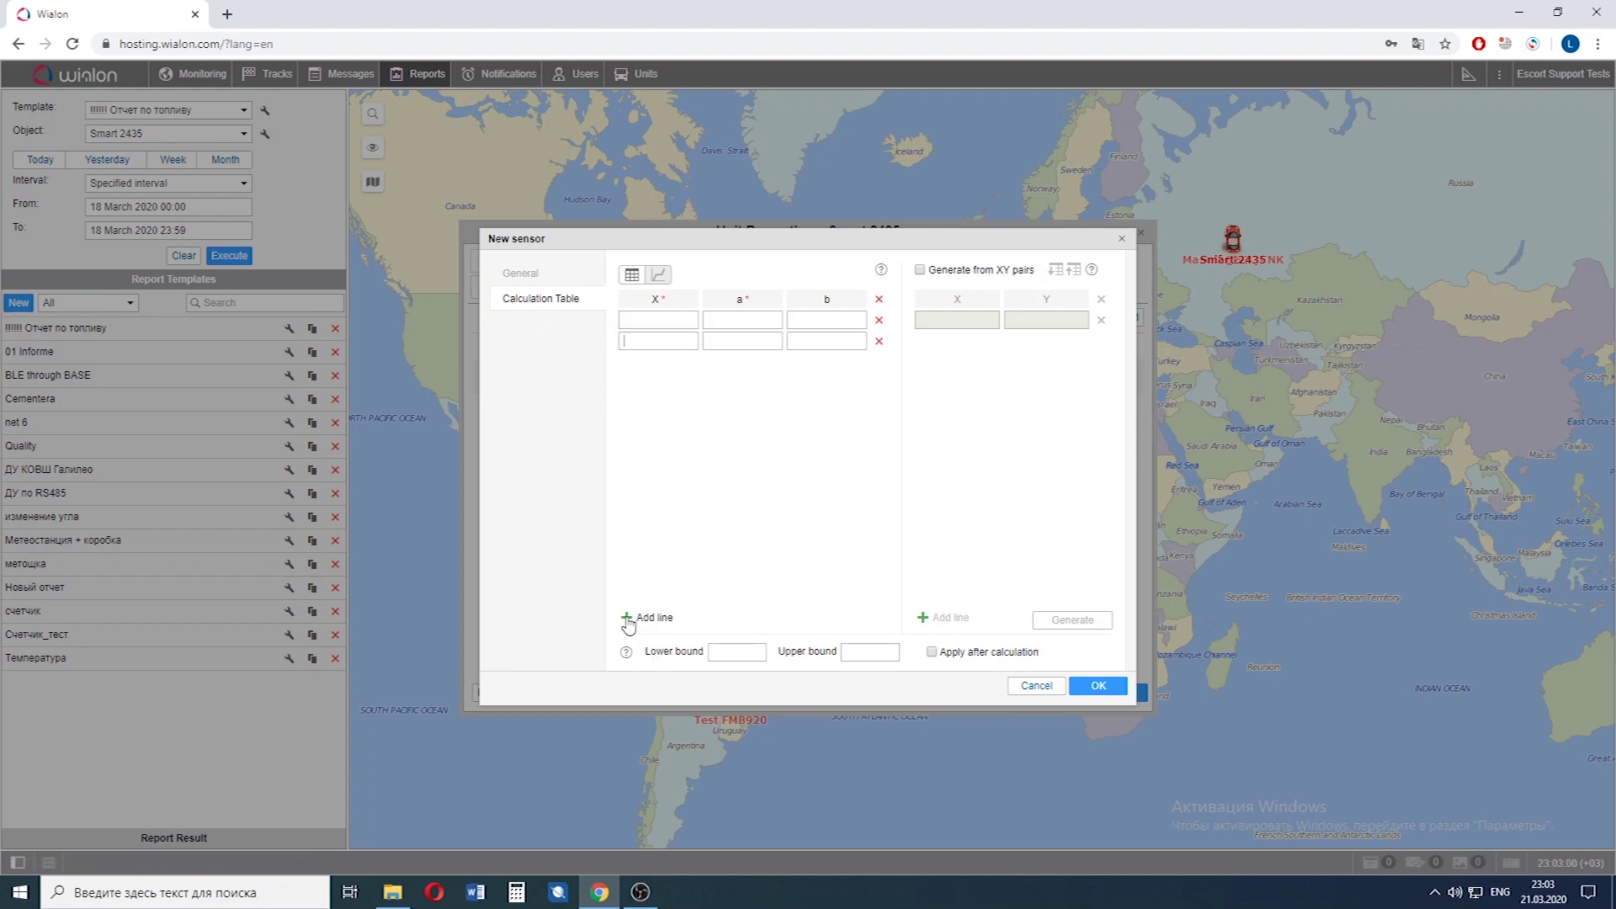
click(627, 619)
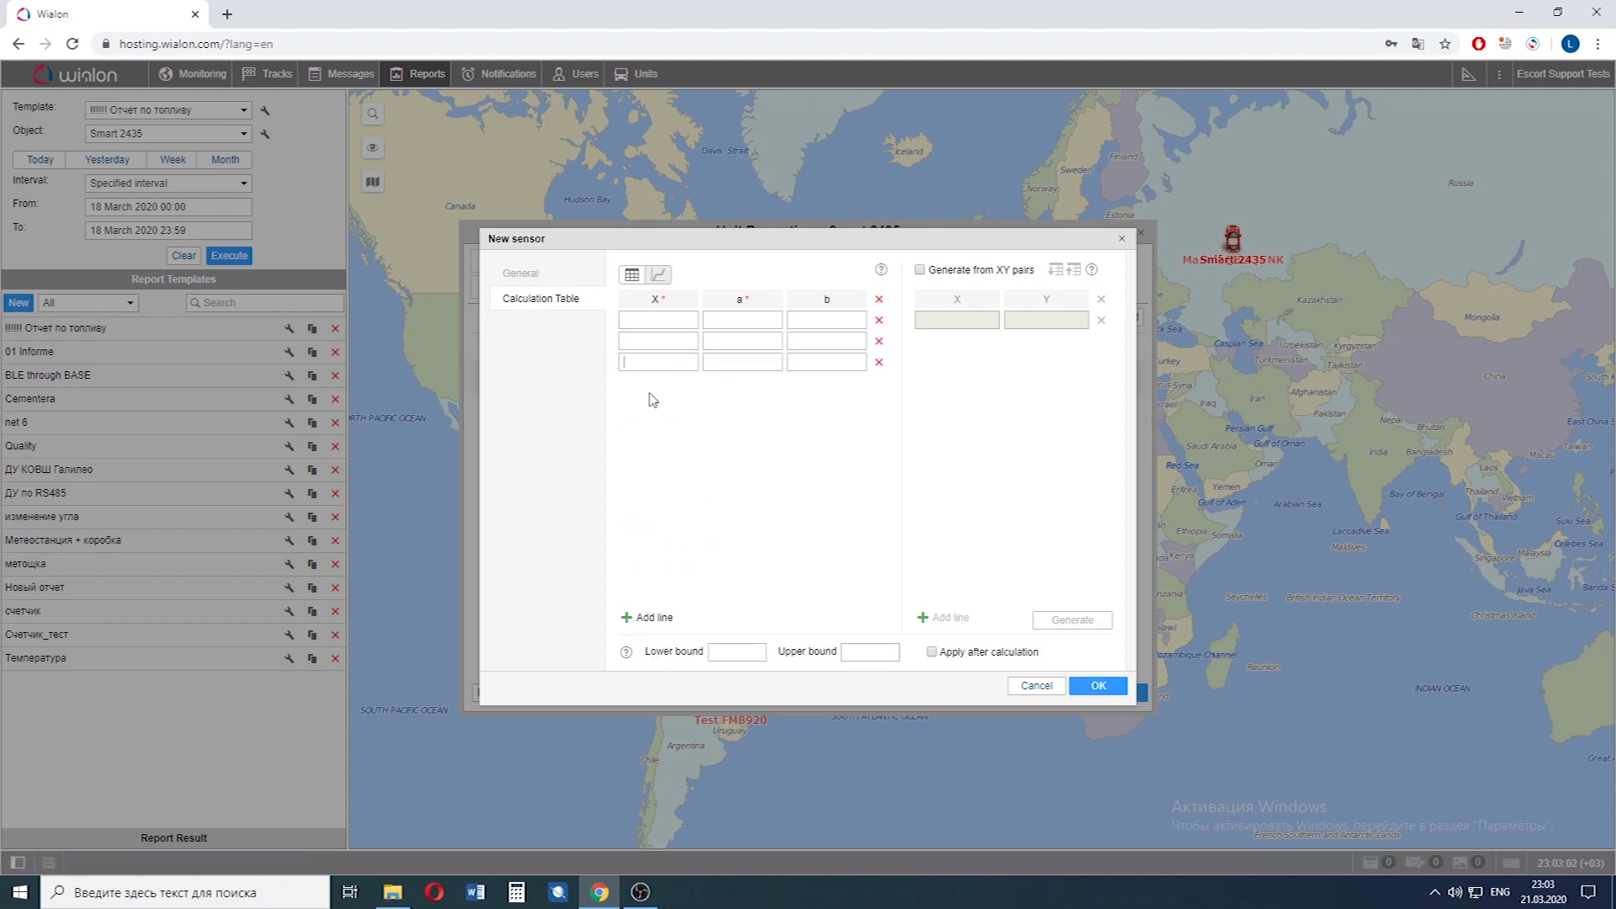
click(663, 329)
text(0)
click(729, 320)
text(0)
key(Tab)
text(0)
Fill the second calculation row so X 1 maps to 1 (a 0, b 1).
click(672, 337)
text(1)
key(Tab)
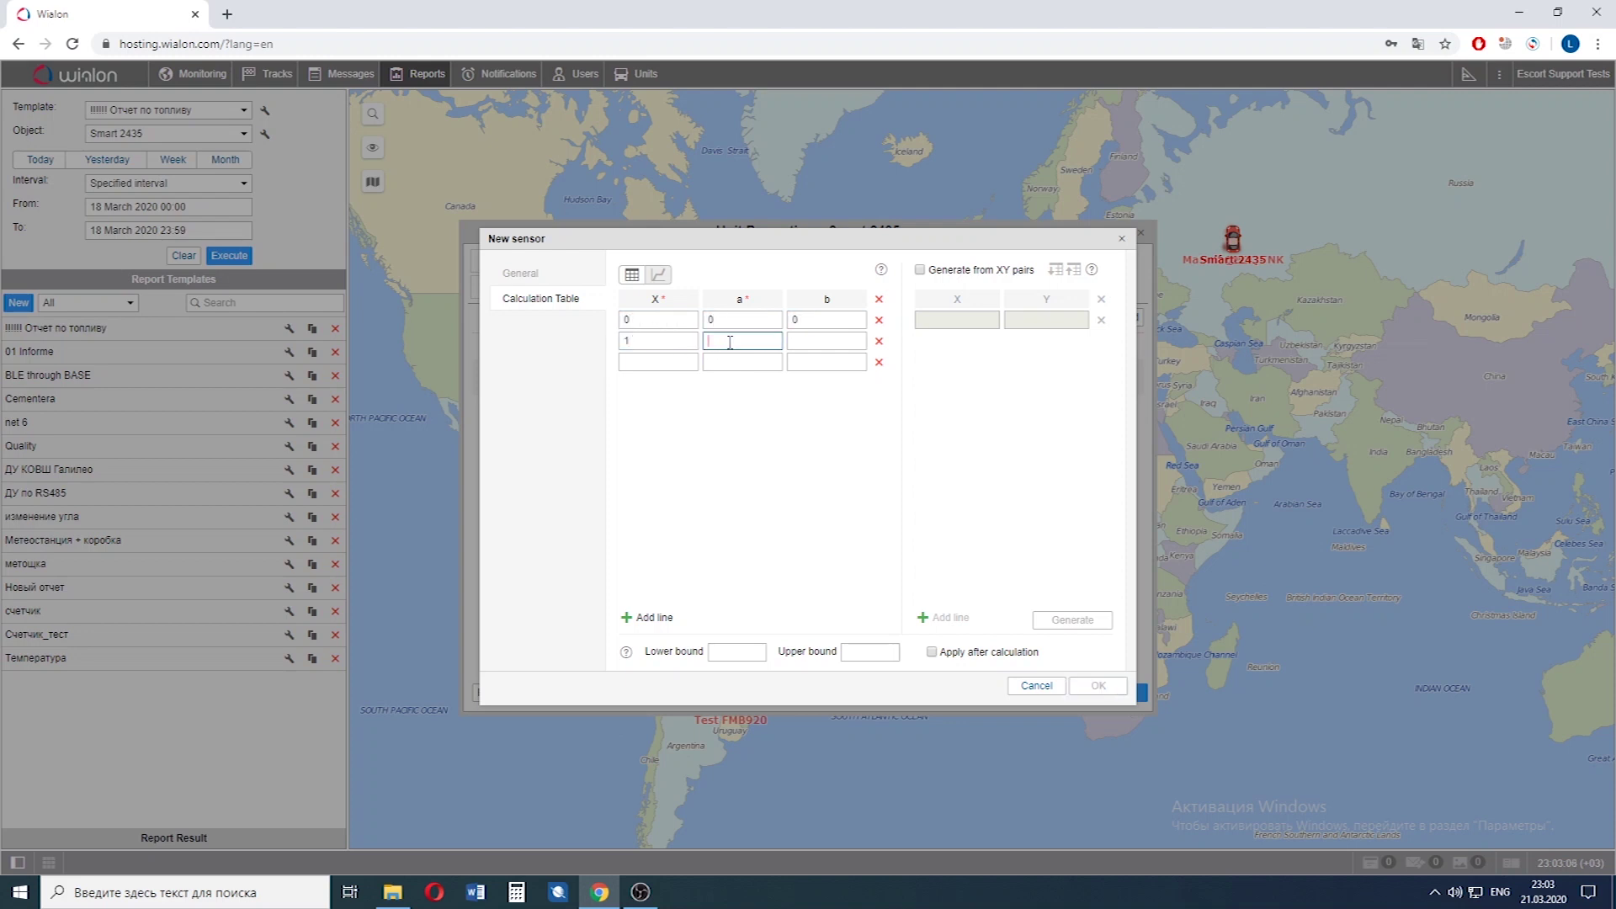
text(0)
key(Tab)
text(1)
Fill the third row mapping 1.1 to 0 and save To the left.
click(681, 364)
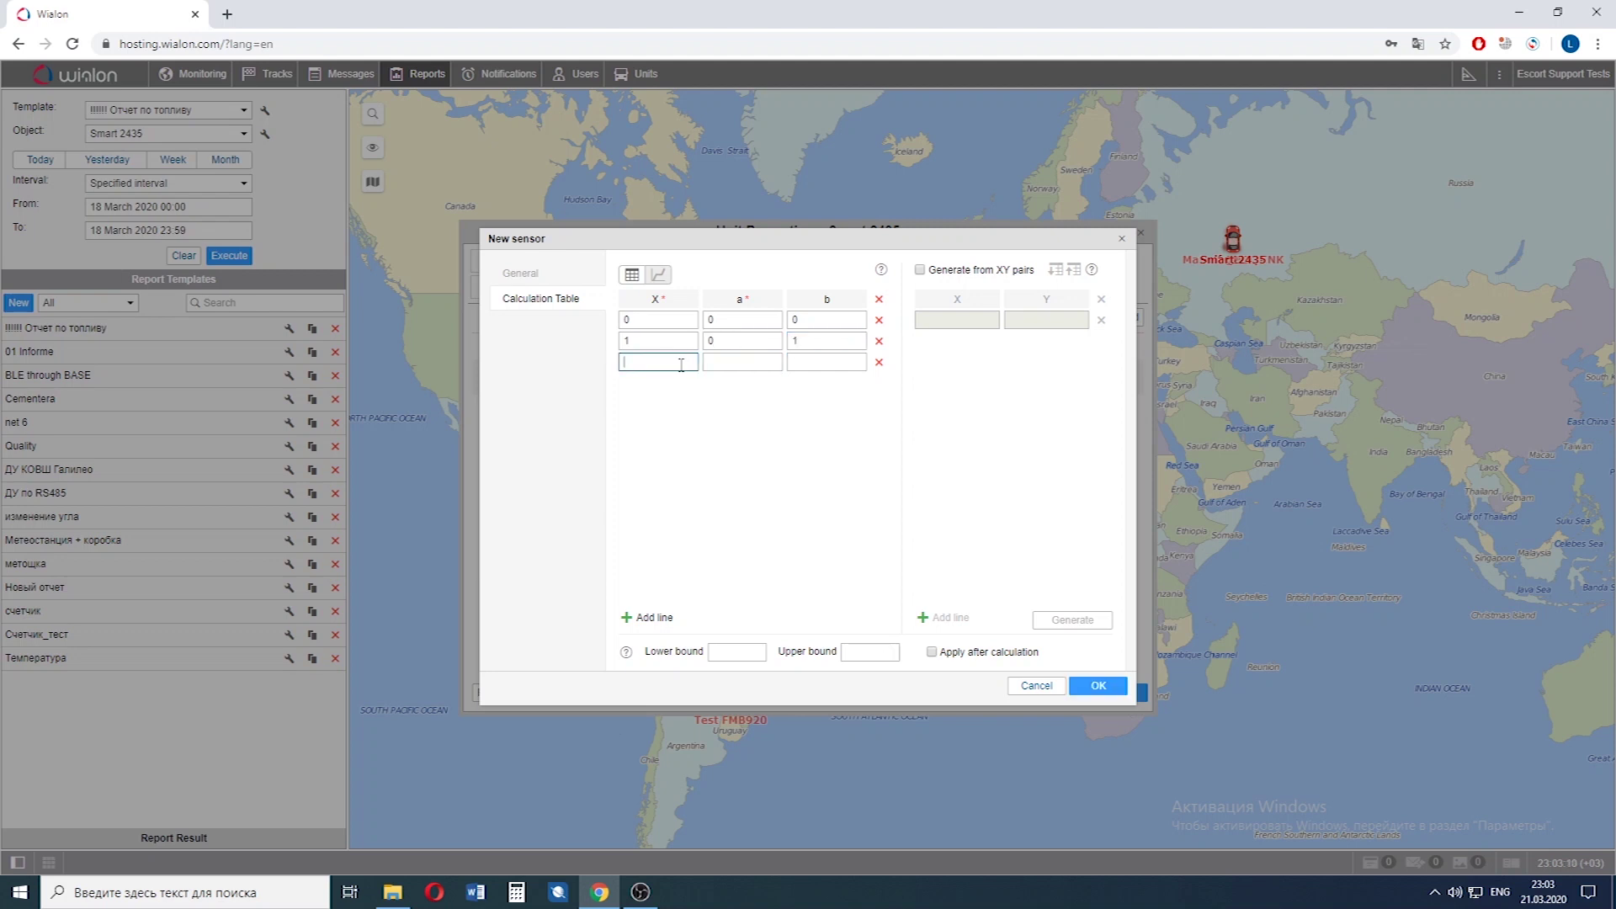
text(1.1)
click(706, 364)
text(0)
click(811, 364)
click(1101, 690)
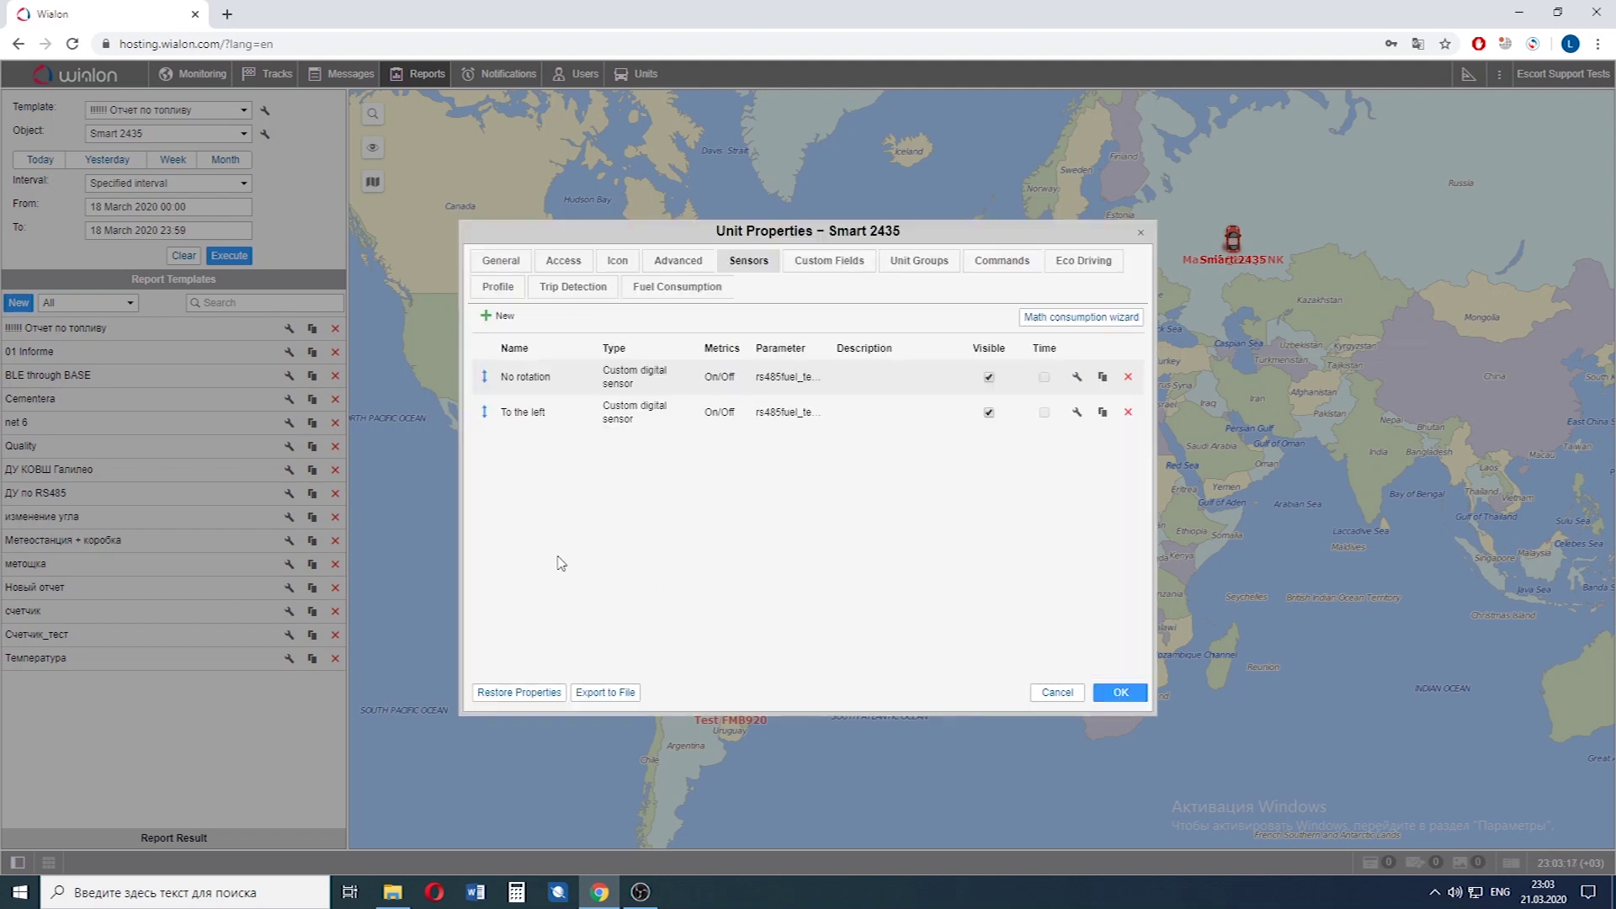
Add a third sensor named 'To the right' as a Custom digital sensor reading rs485fuel_temp1.
click(495, 317)
key(ctrl+d)
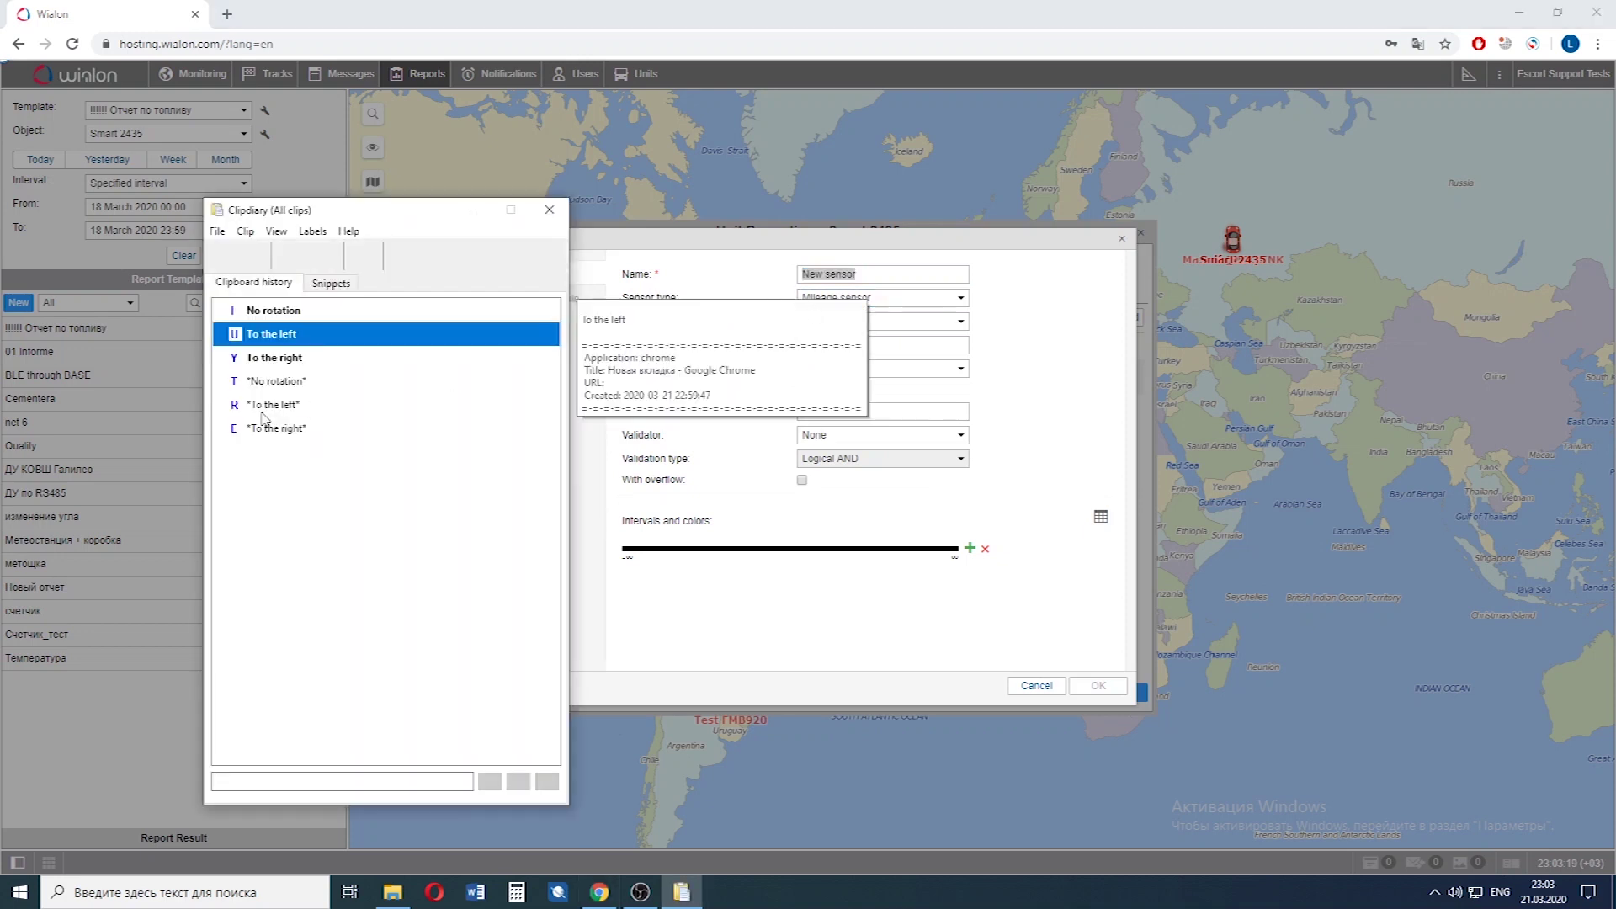
double_click(303, 359)
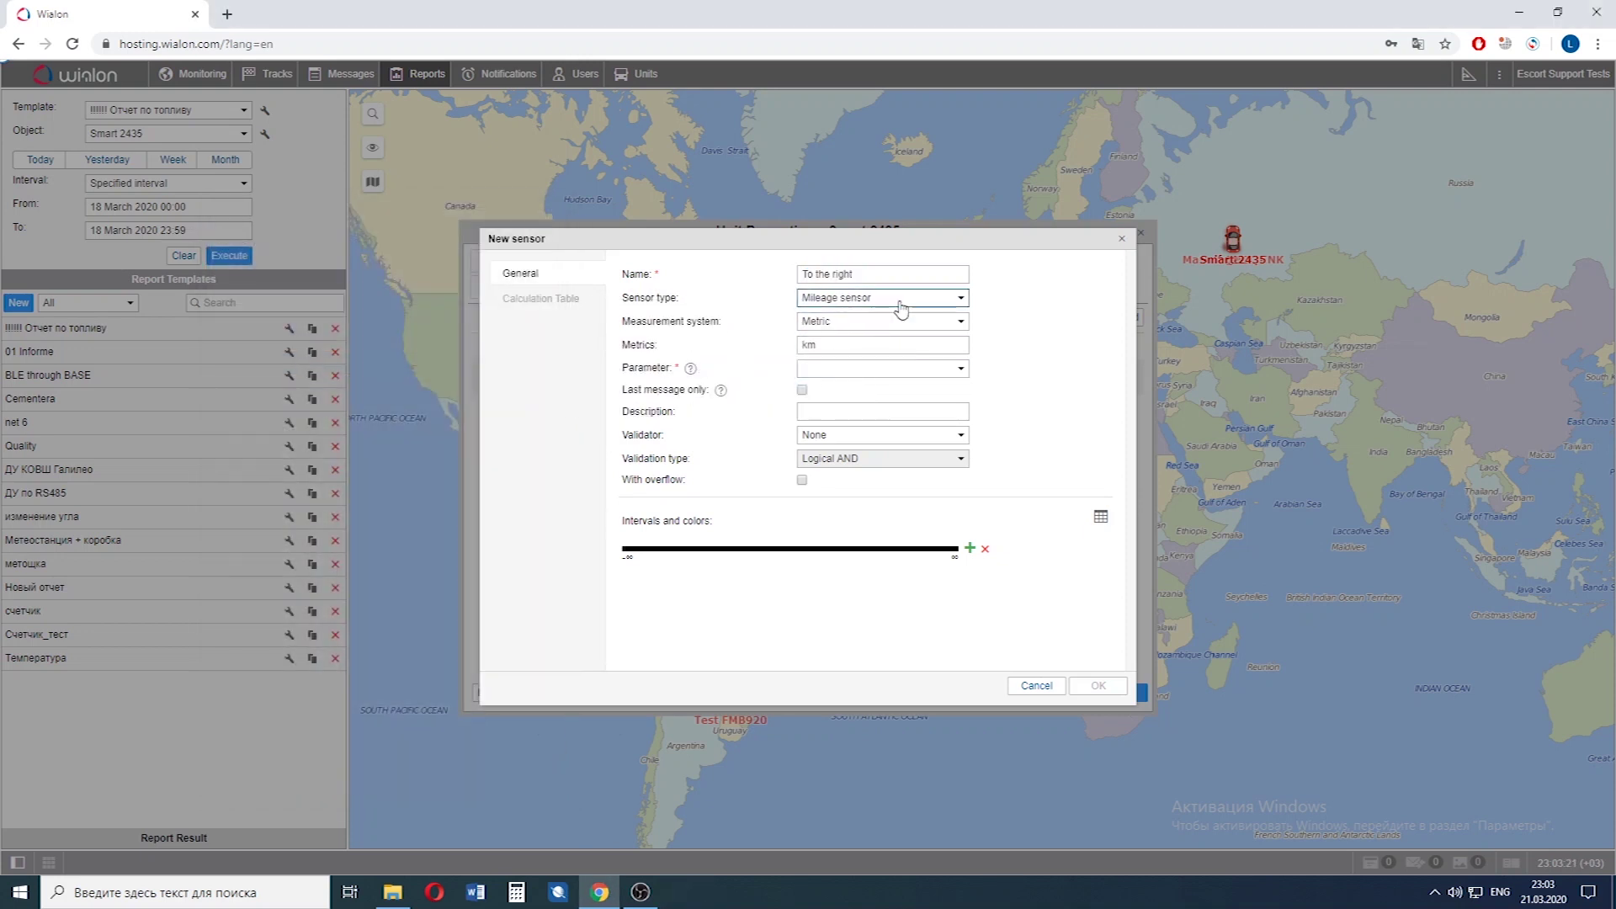
click(899, 300)
click(897, 397)
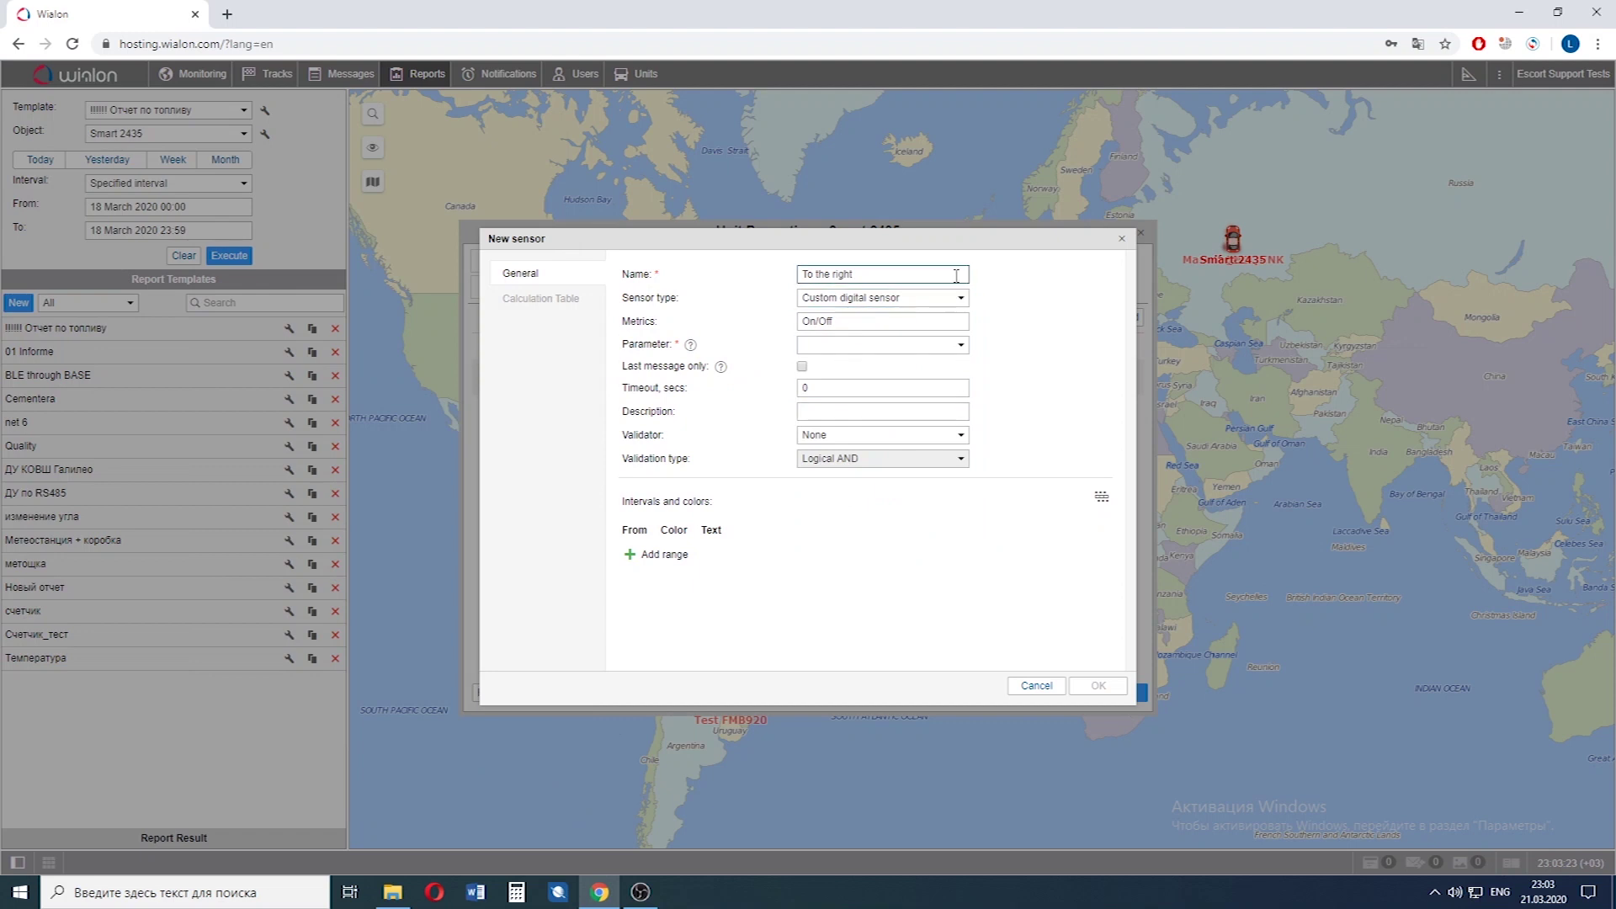
click(870, 345)
scroll(876, 386, down, 10)
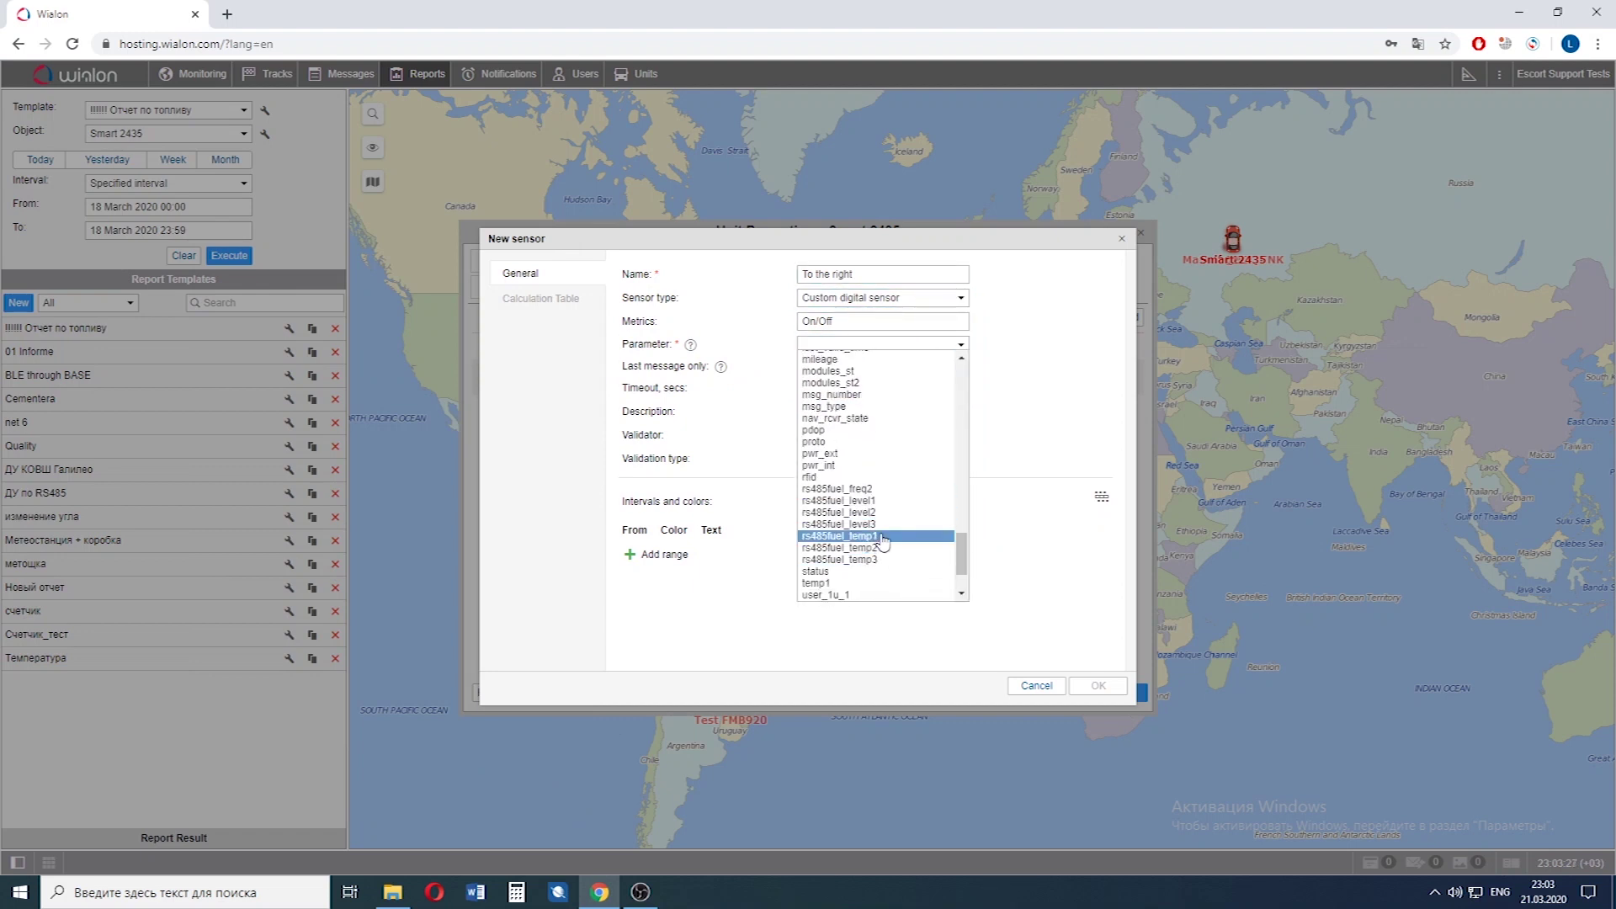
click(880, 538)
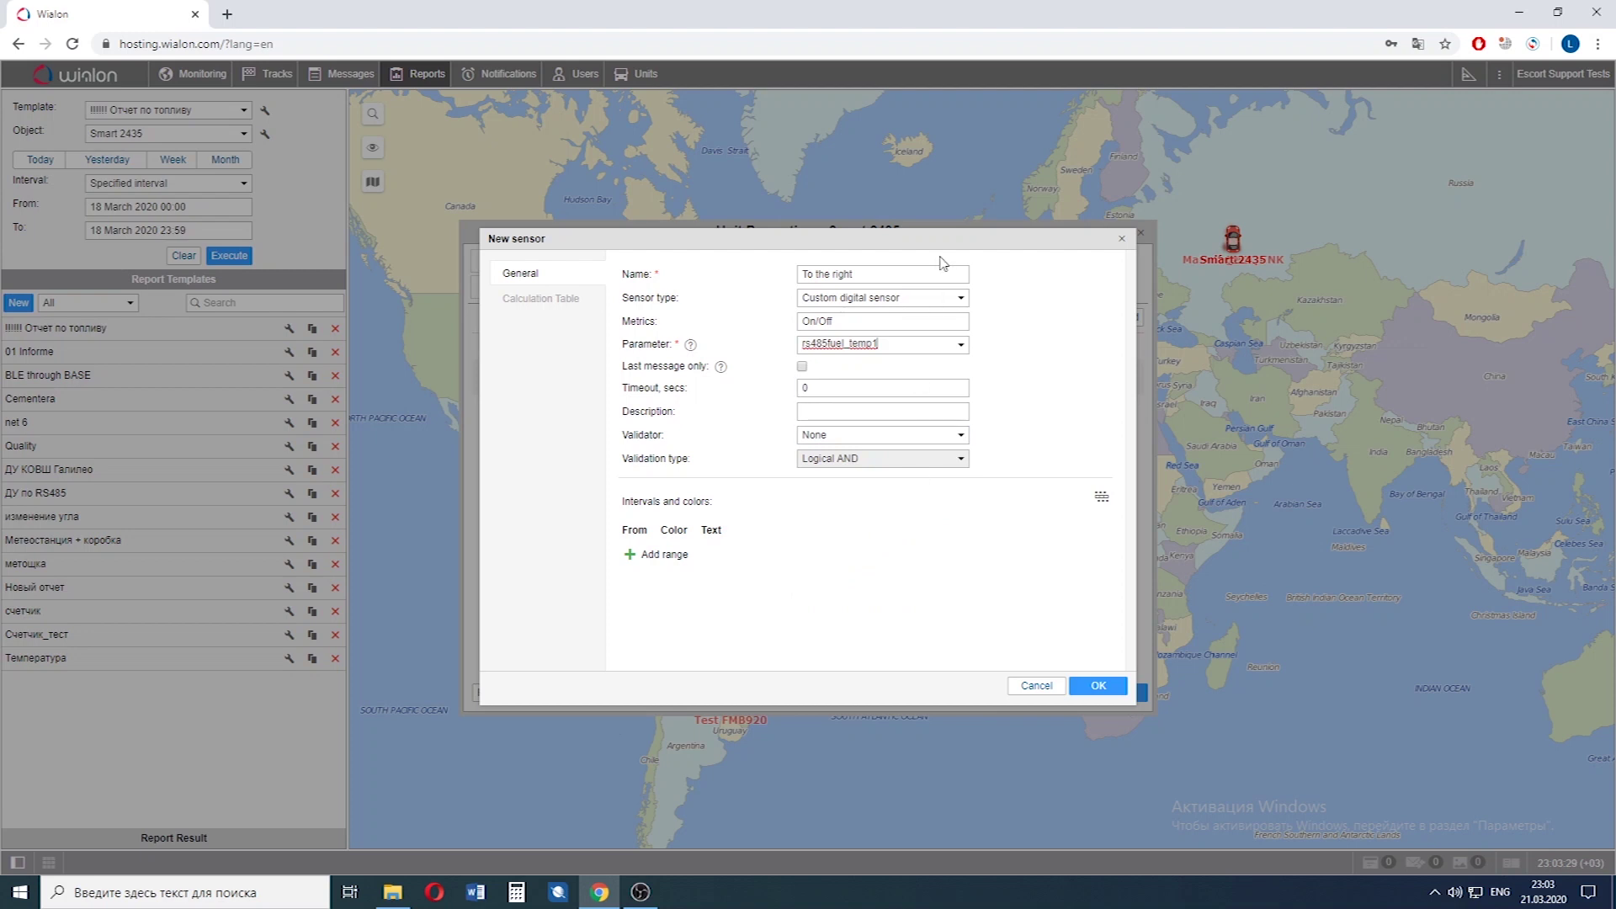
Add two rows to the calculation table and enter the first row as 0/0/0.
click(545, 303)
click(657, 318)
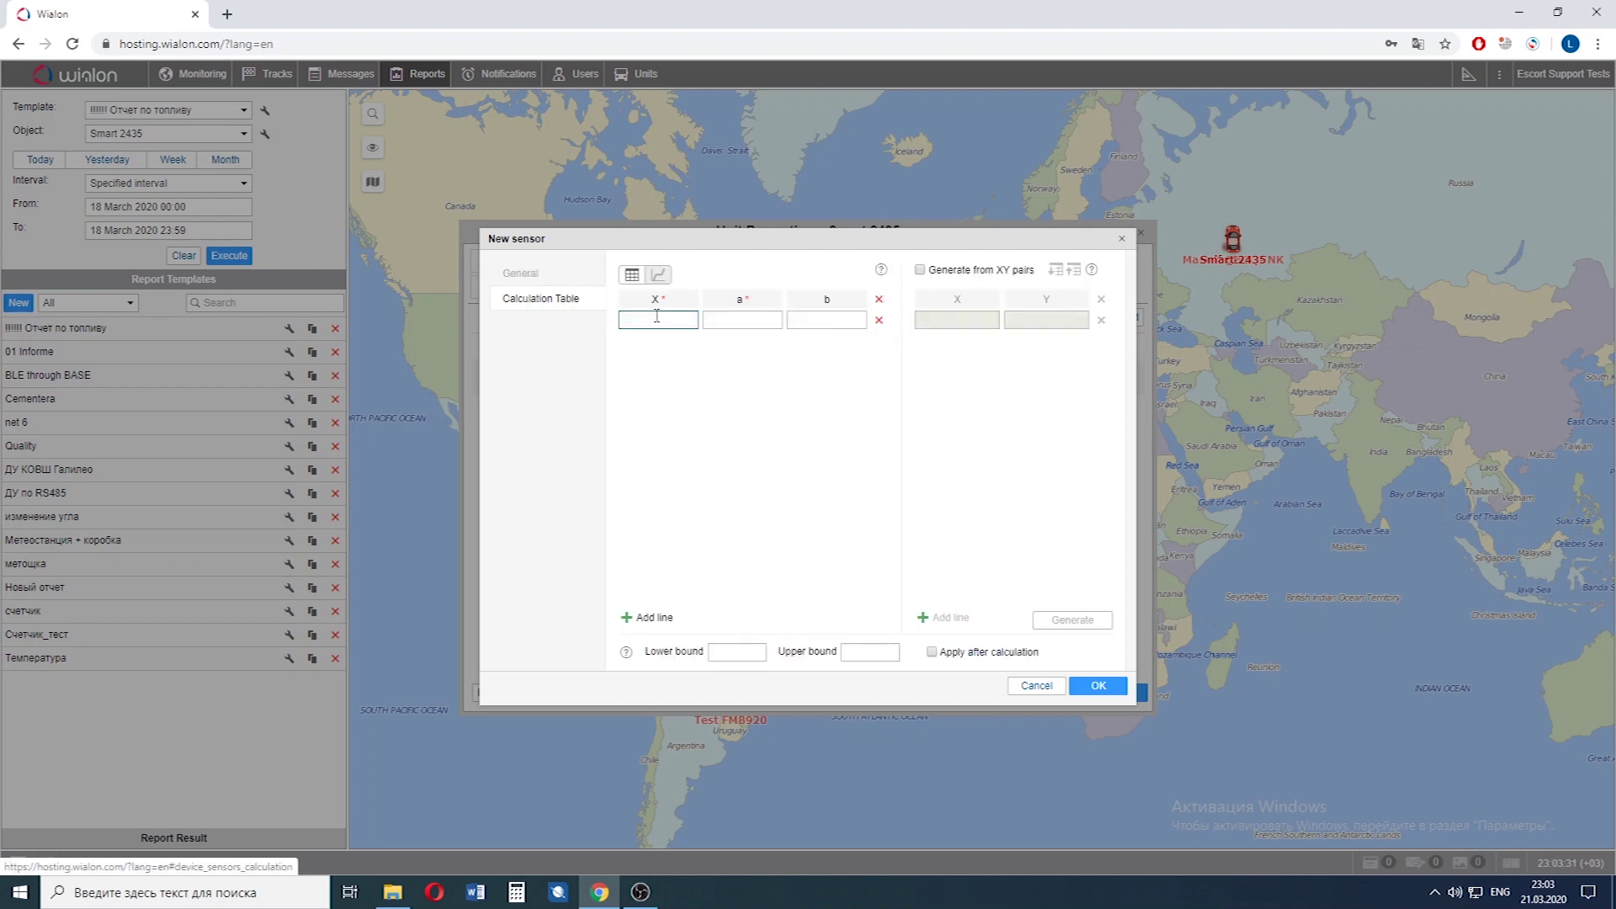
click(637, 617)
click(637, 617)
click(649, 318)
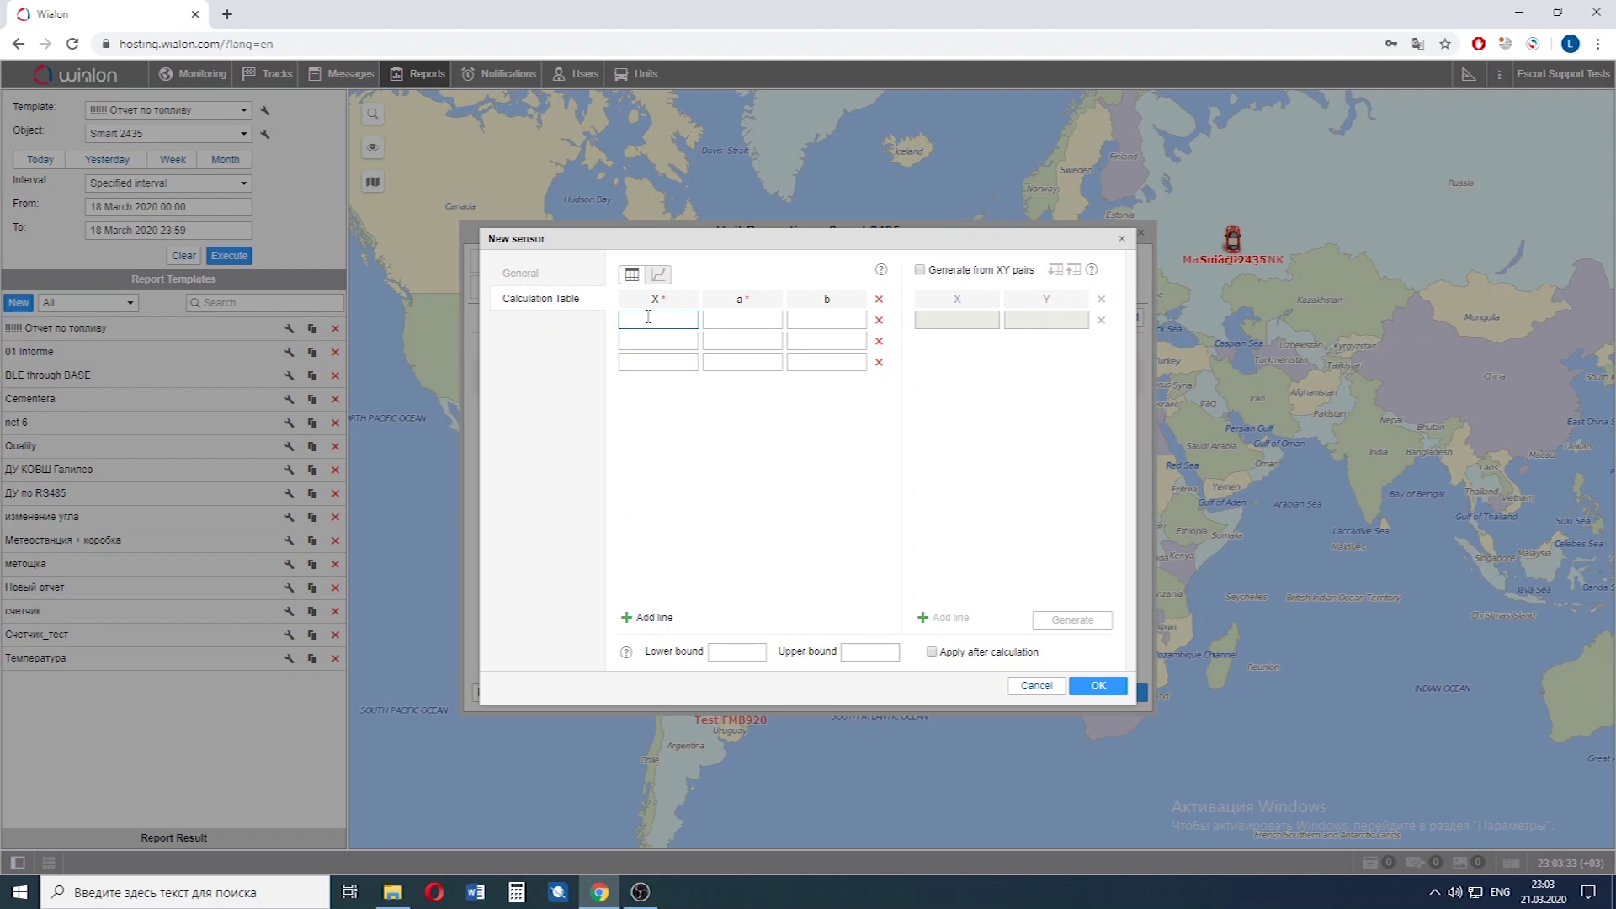
text(0)
key(Tab)
text(0)
key(Tab)
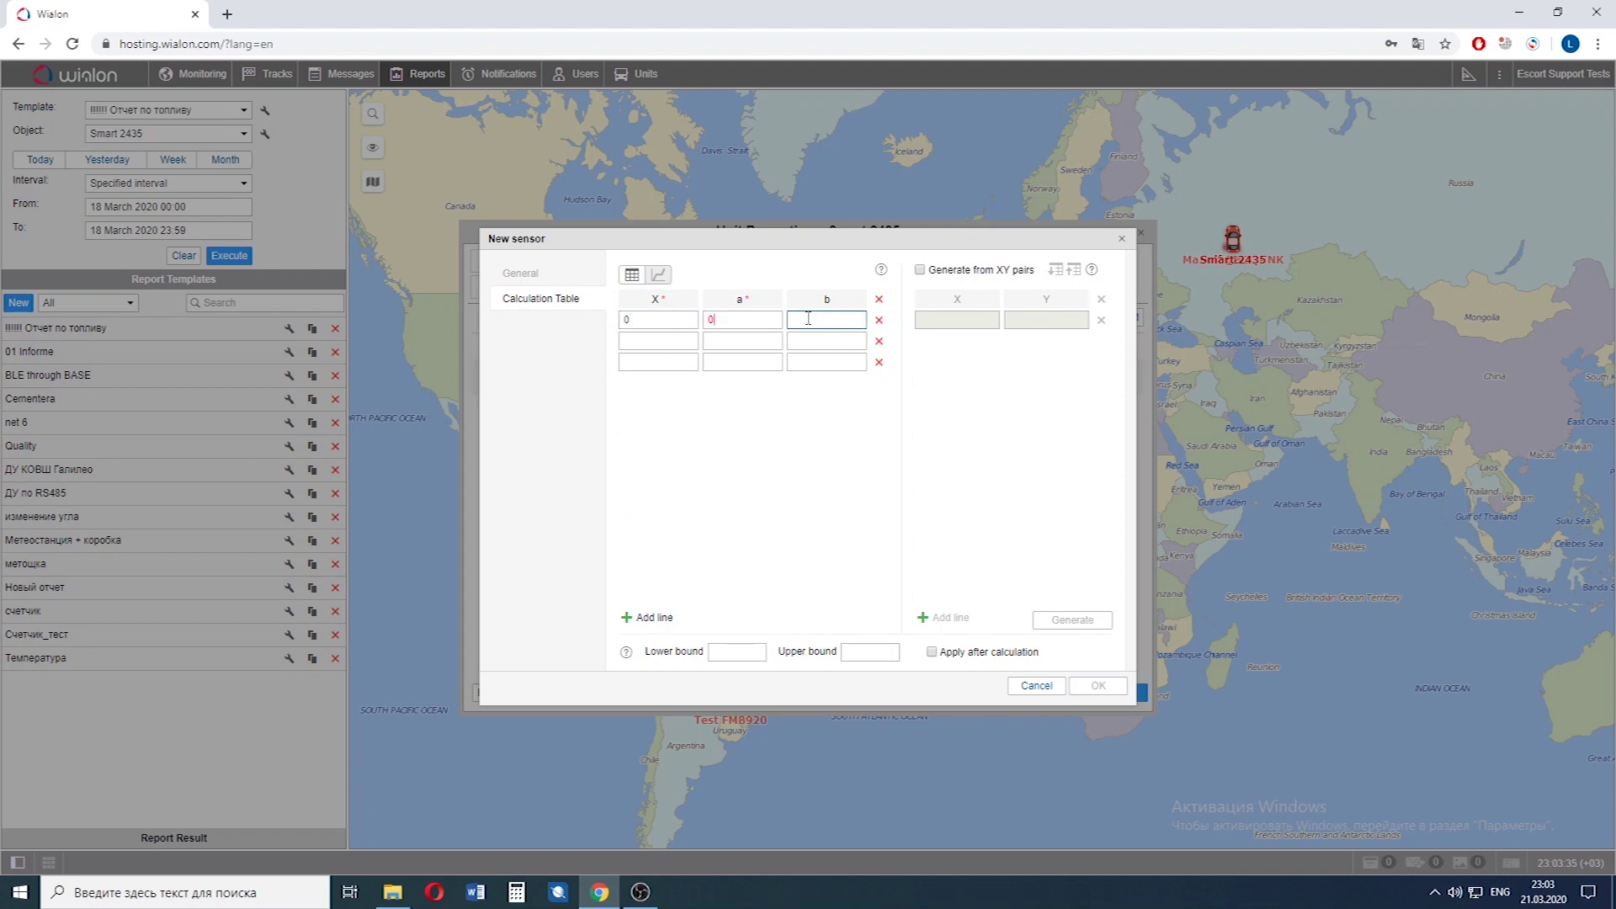
text(0)
Enter rows 2/0/1 and 2.1/0, then save Smart 2435 with its three sensors.
click(690, 336)
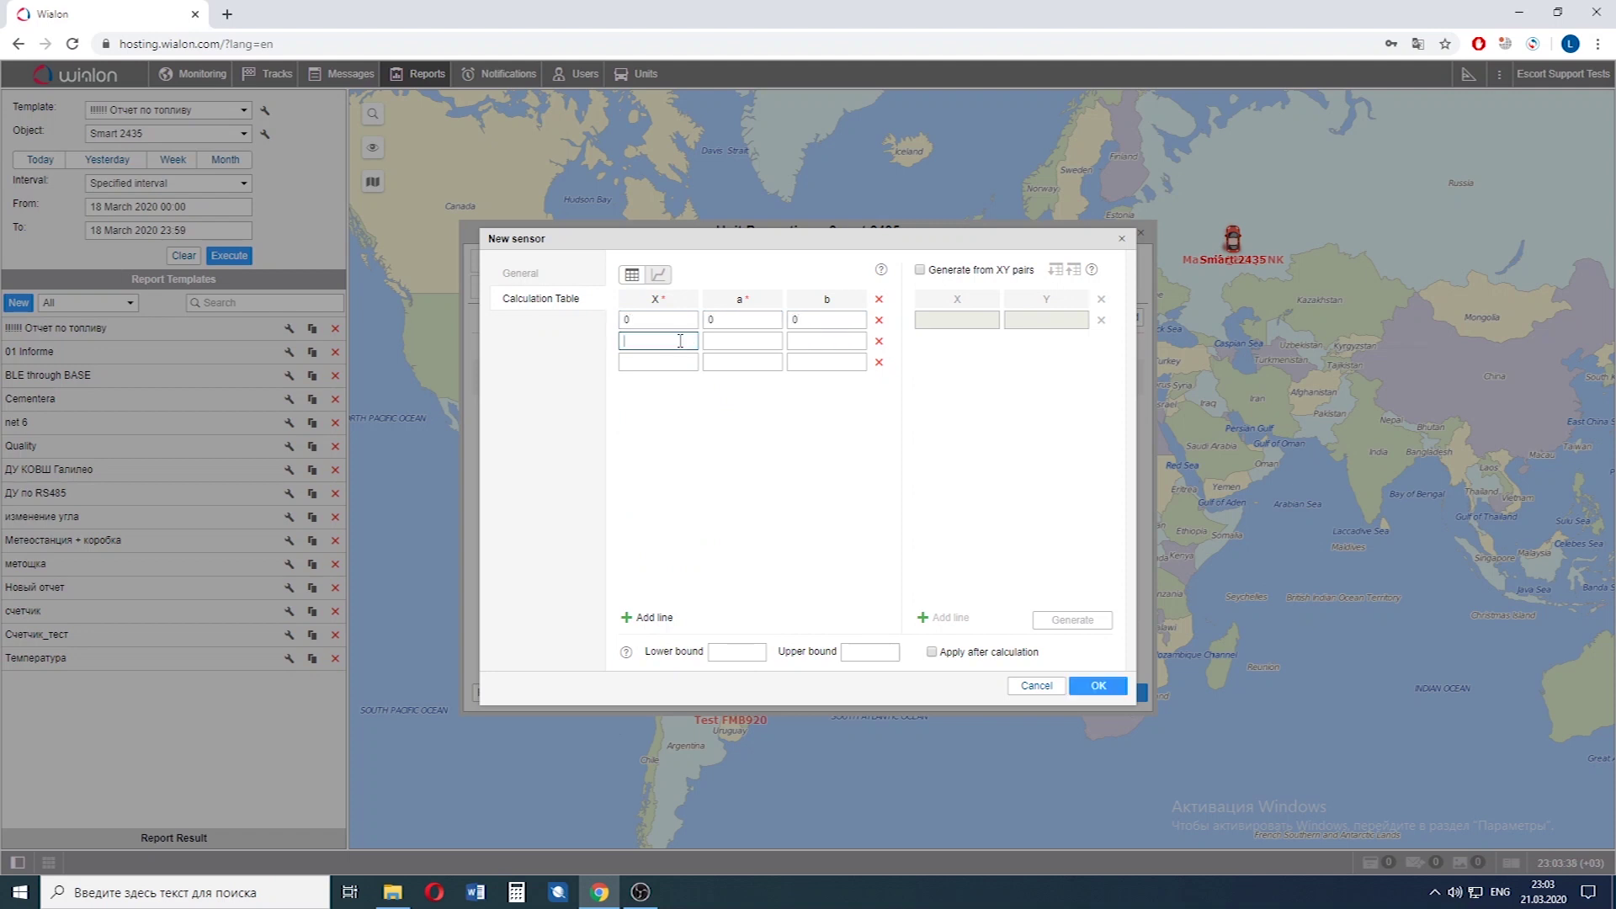
text(2)
key(Tab)
text(0)
click(798, 342)
text(1)
click(659, 363)
text(2)
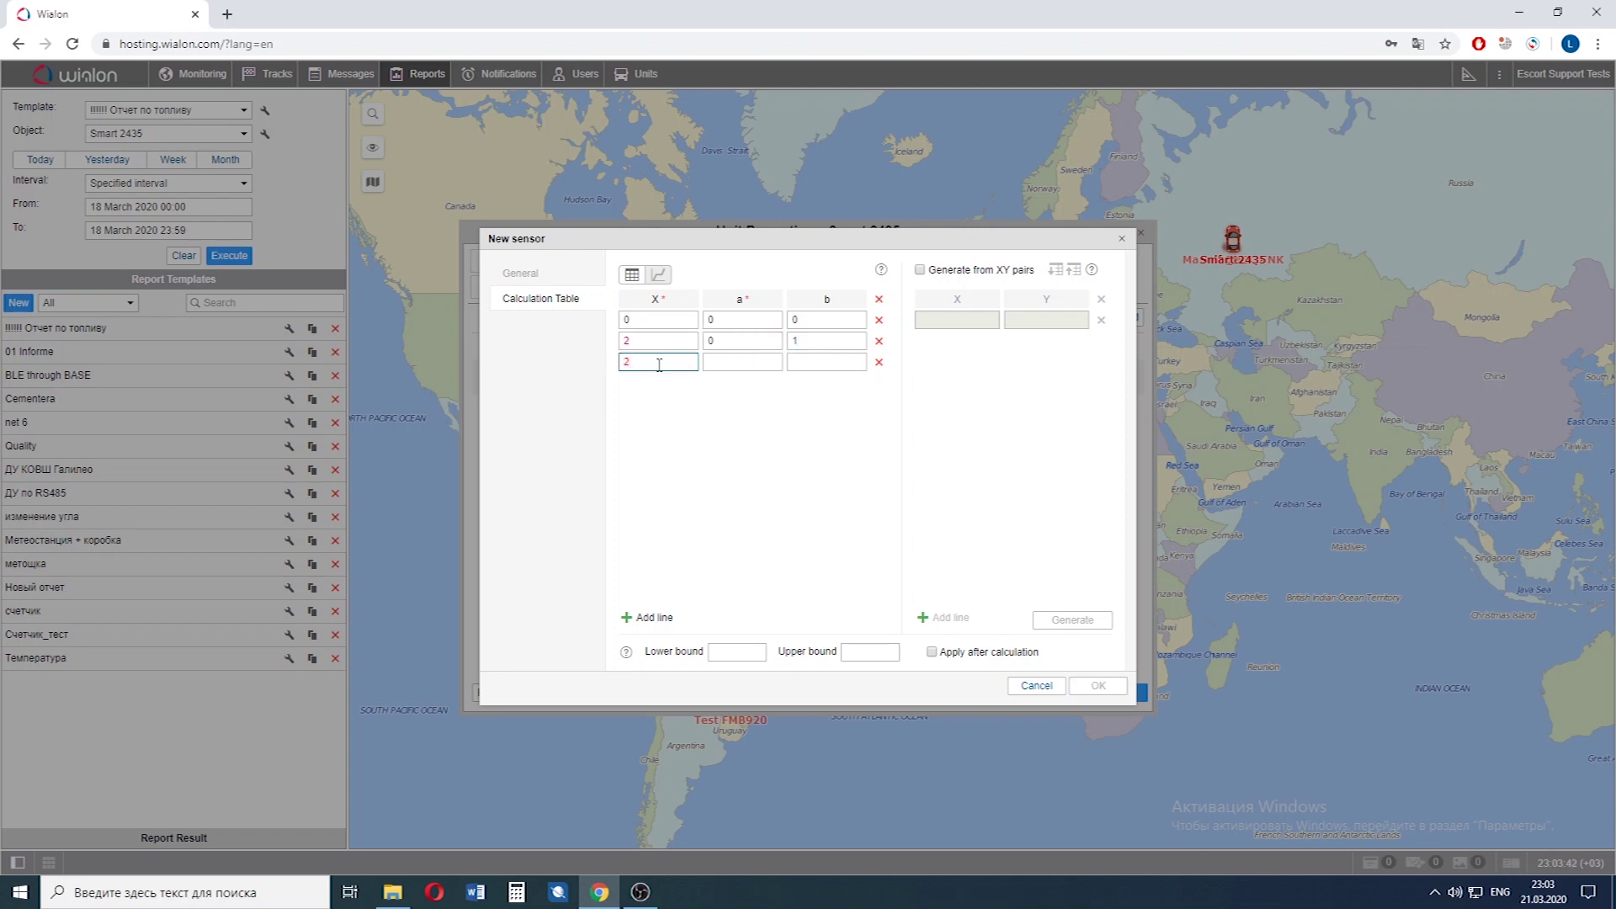
text(.1)
key(Tab)
text(0)
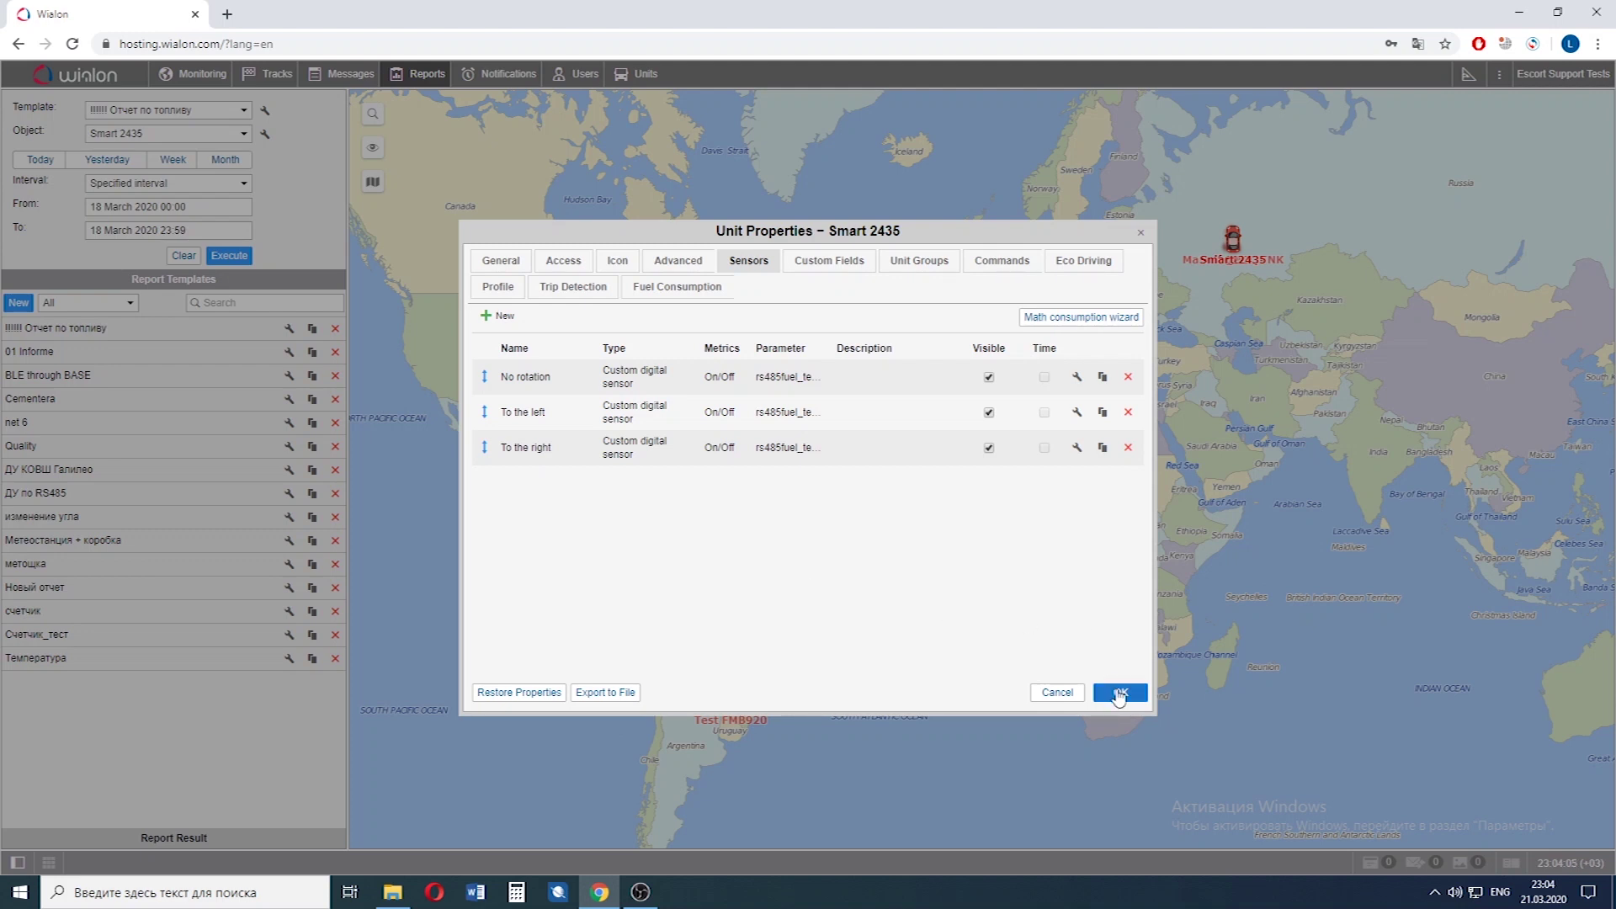
click(1120, 693)
Create report template DU with a Digital sensors table titled 'Rotation'.
click(20, 303)
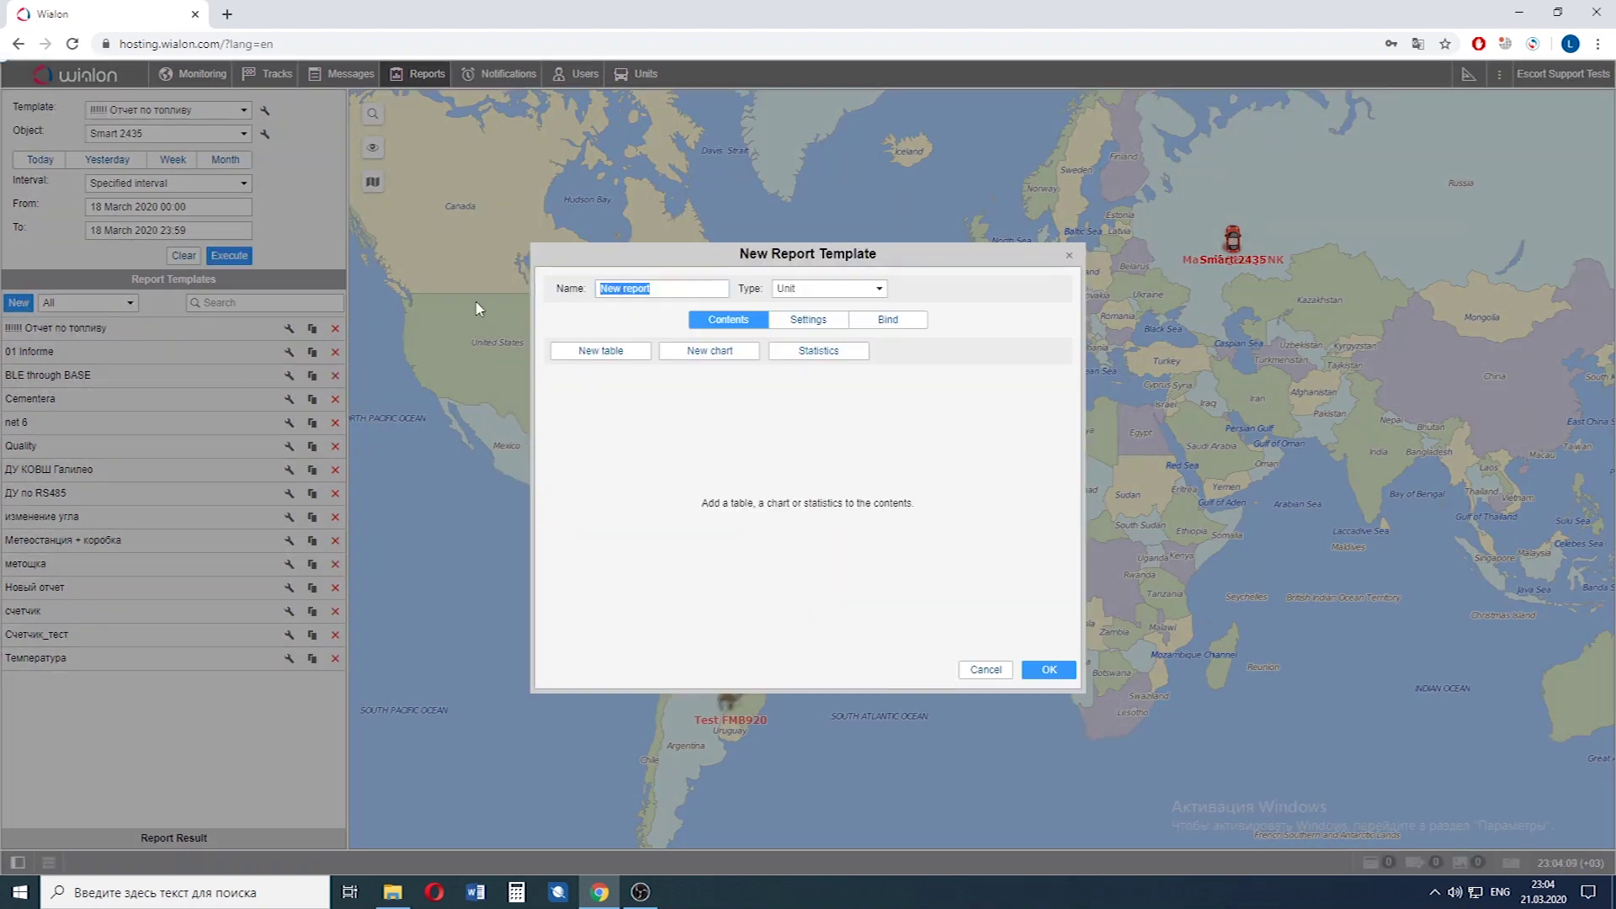
text(DU BLE)
click(618, 358)
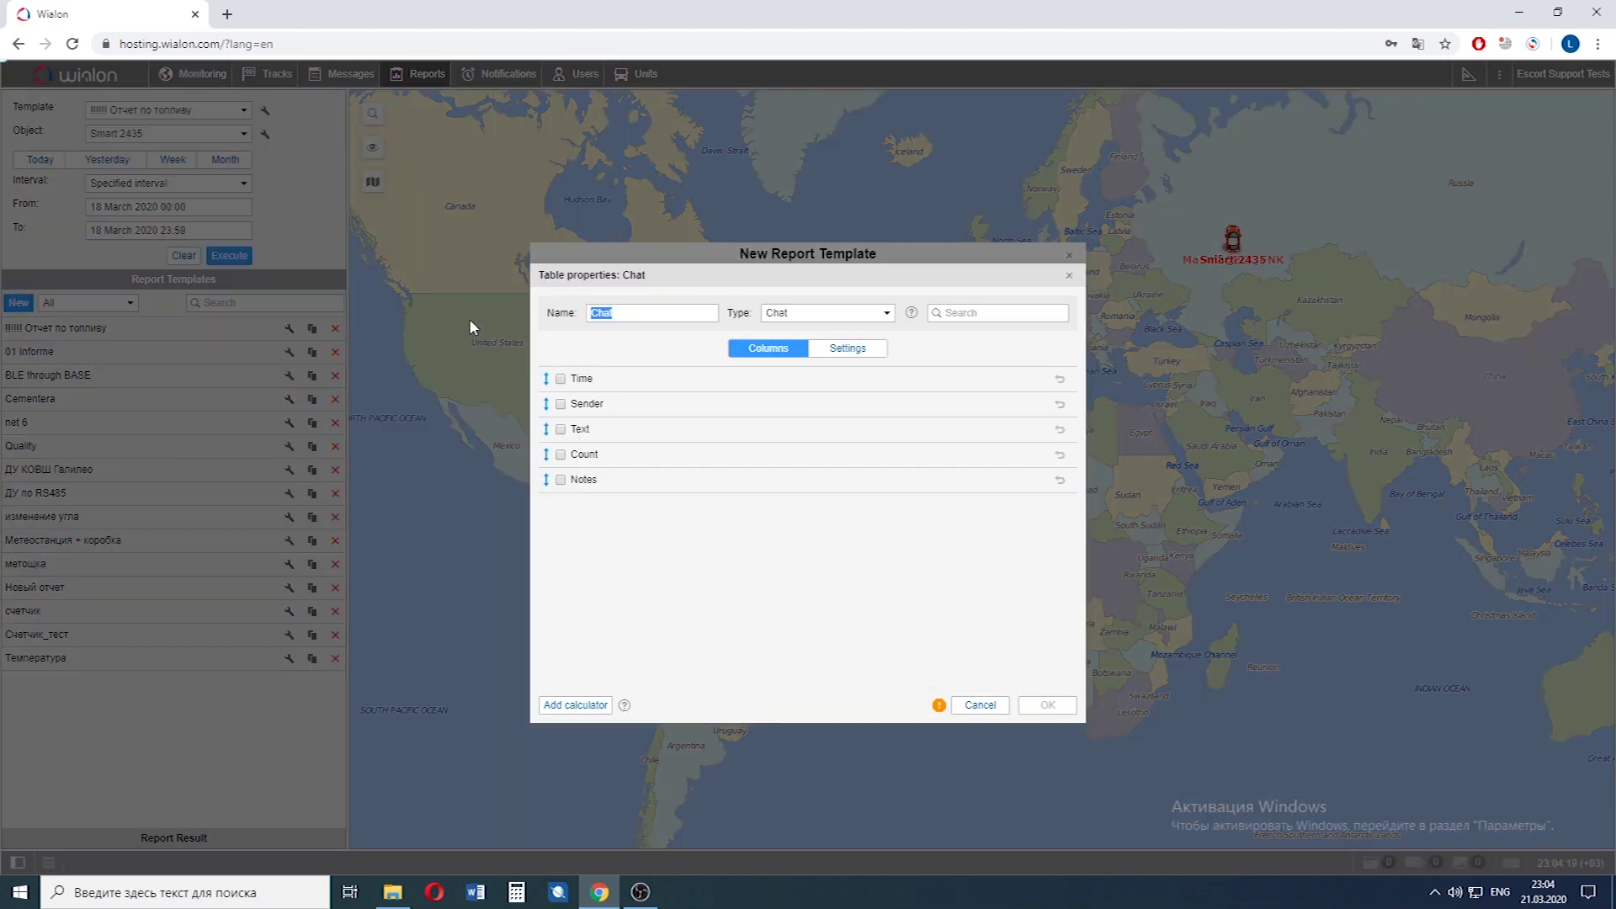
text(Rotation)
click(825, 315)
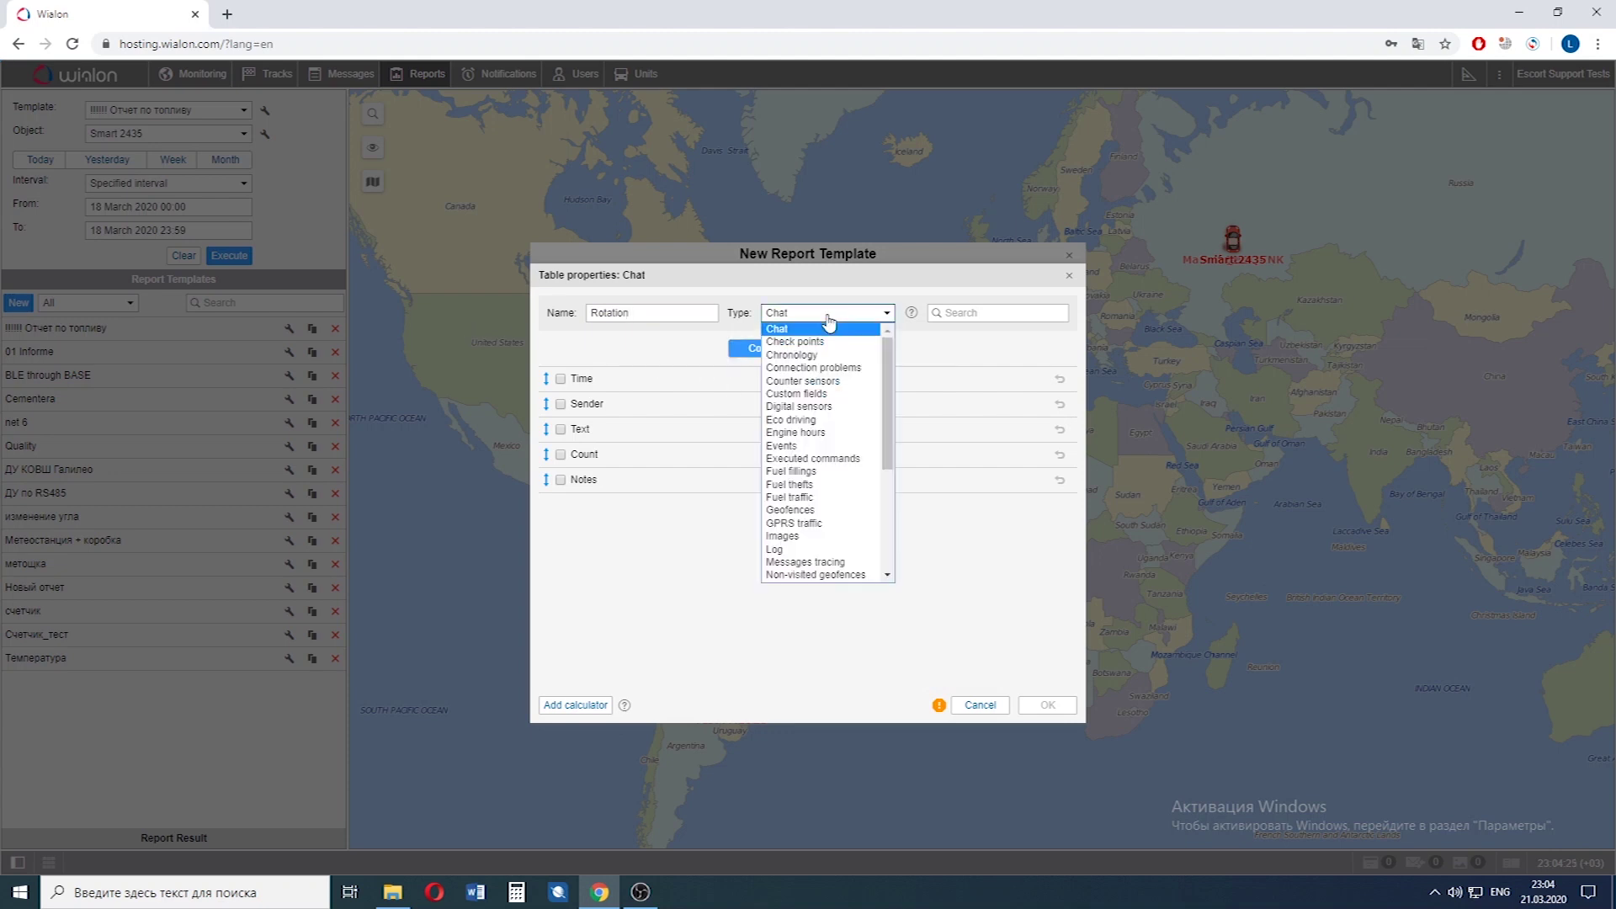
click(823, 407)
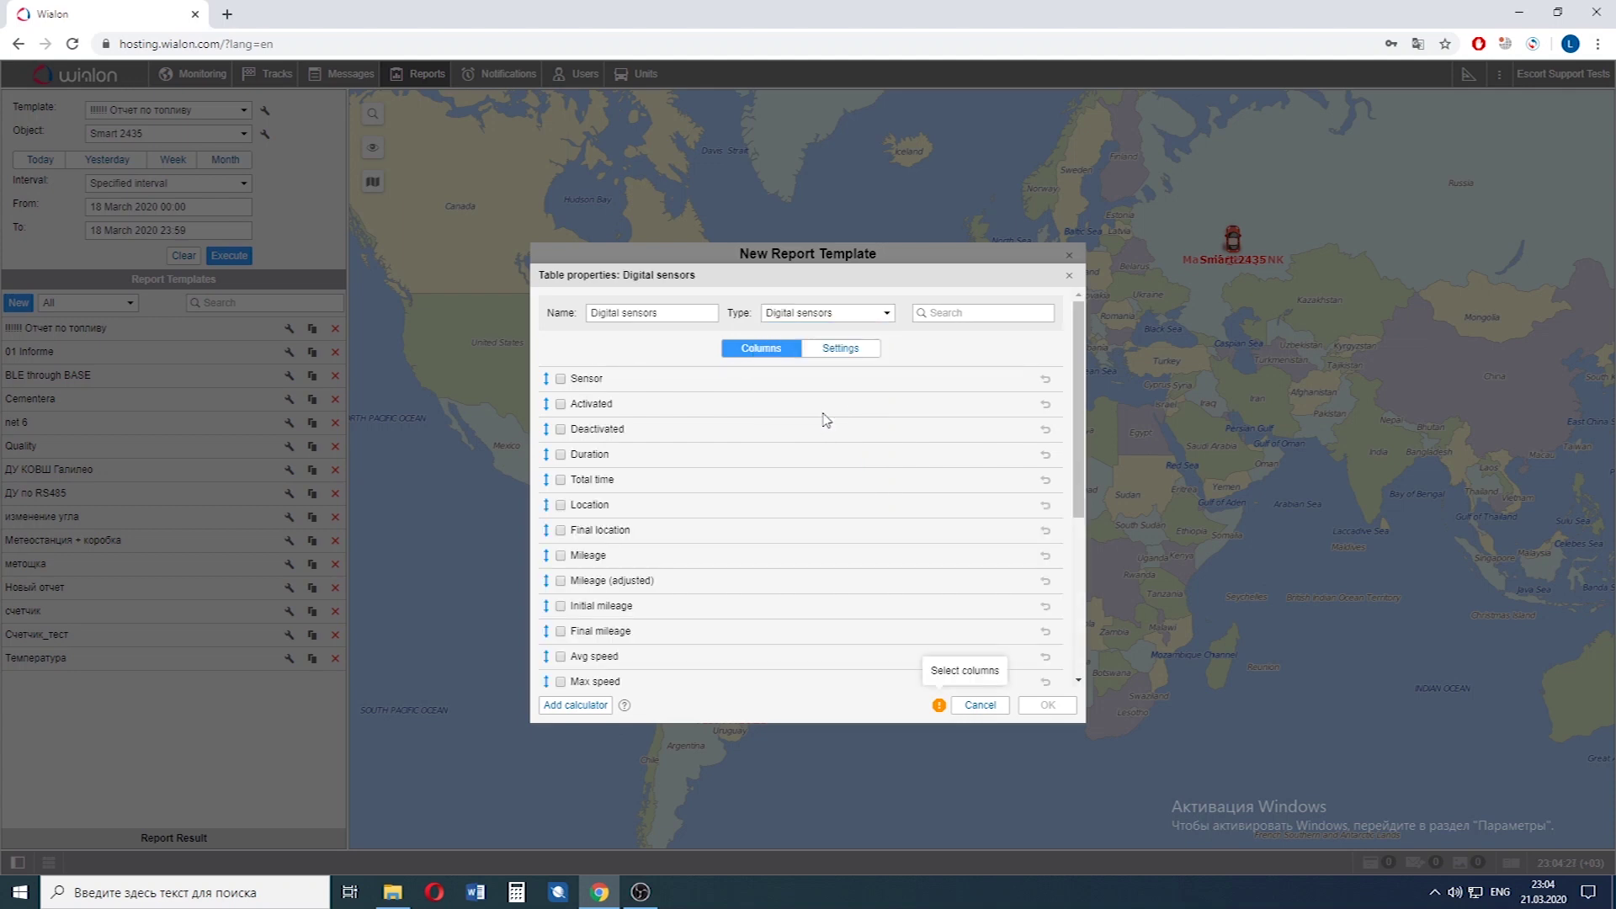
Include the Sensor, Deactivated and Location columns, moving Location and Final location above Deactivated.
click(562, 381)
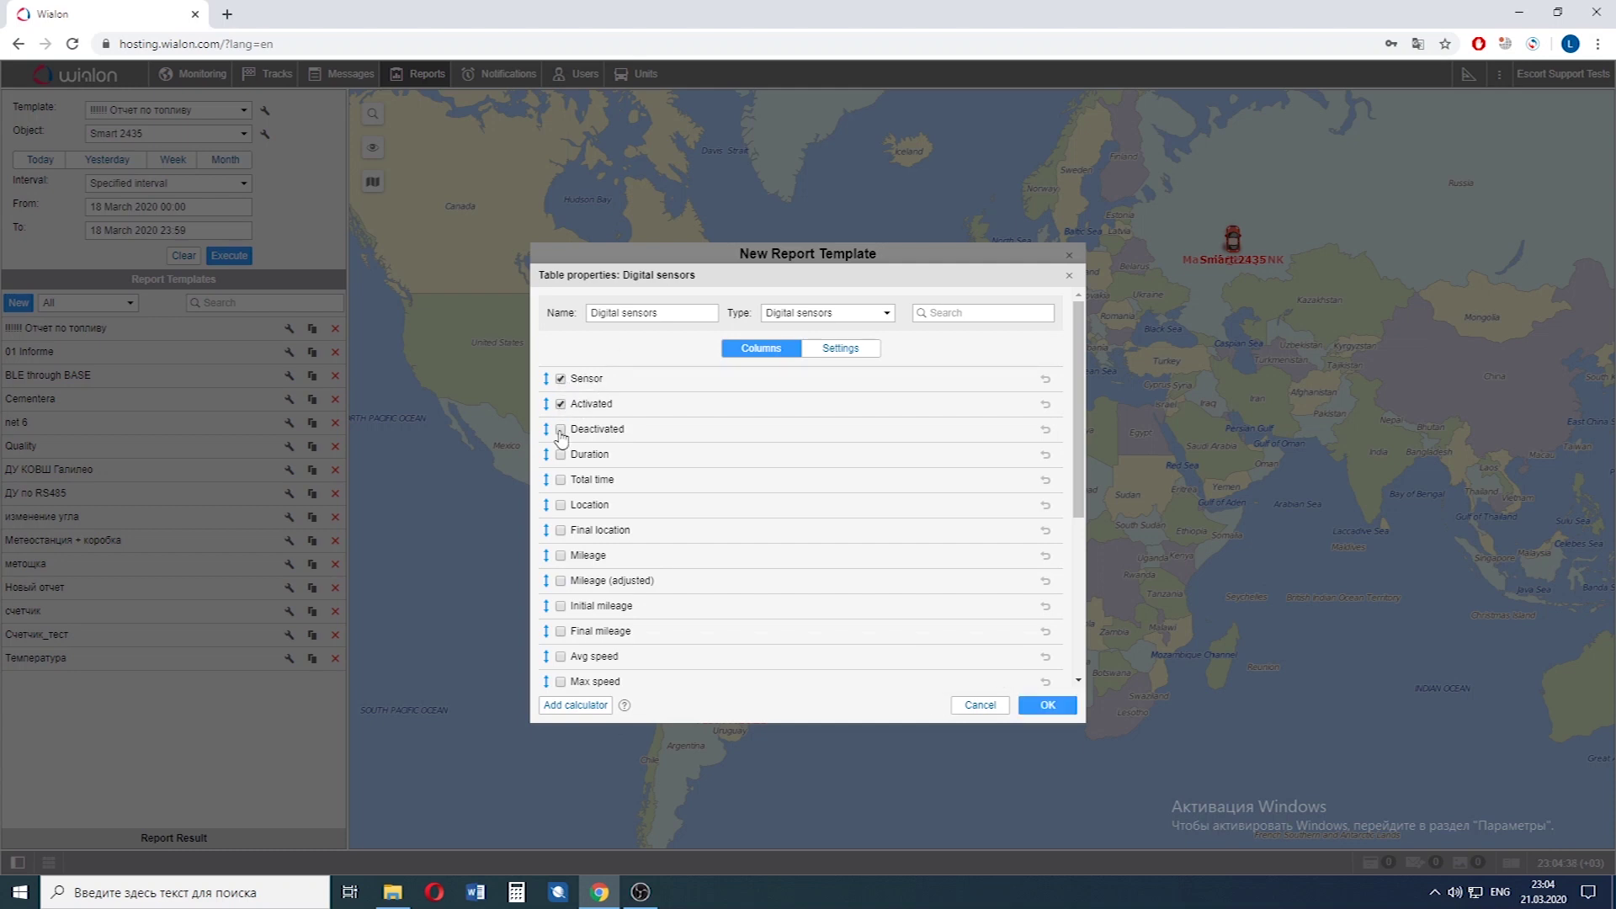
click(561, 430)
click(561, 506)
drag(546, 505, 549, 435)
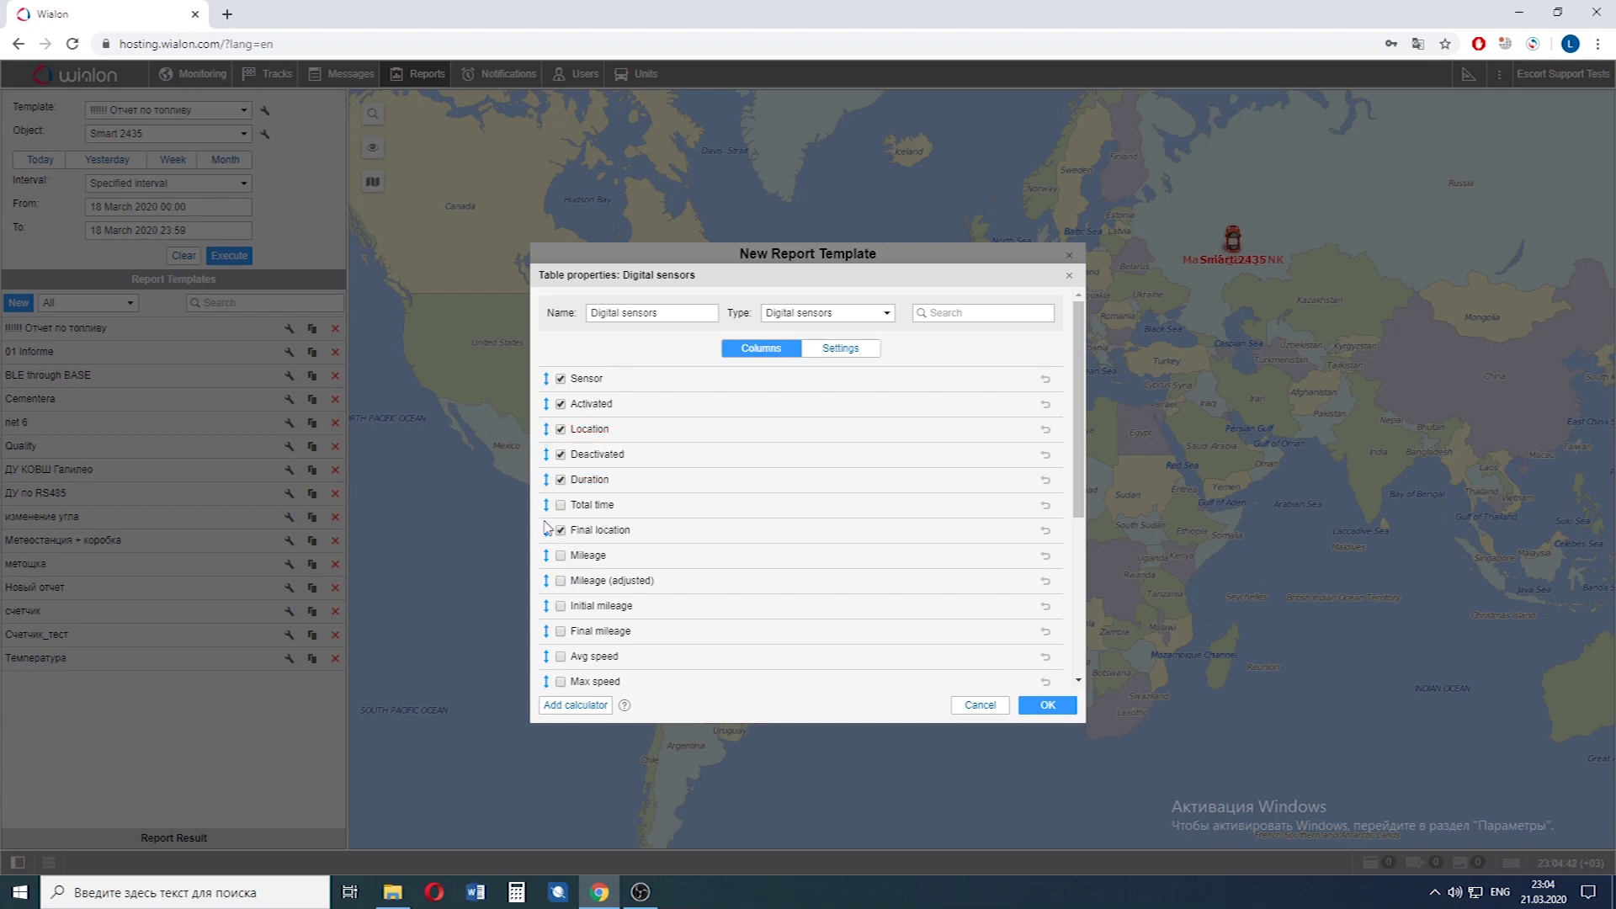
drag(547, 529, 545, 480)
Enable detalization, a total row and sensor mask filtering with three mask fields.
click(840, 348)
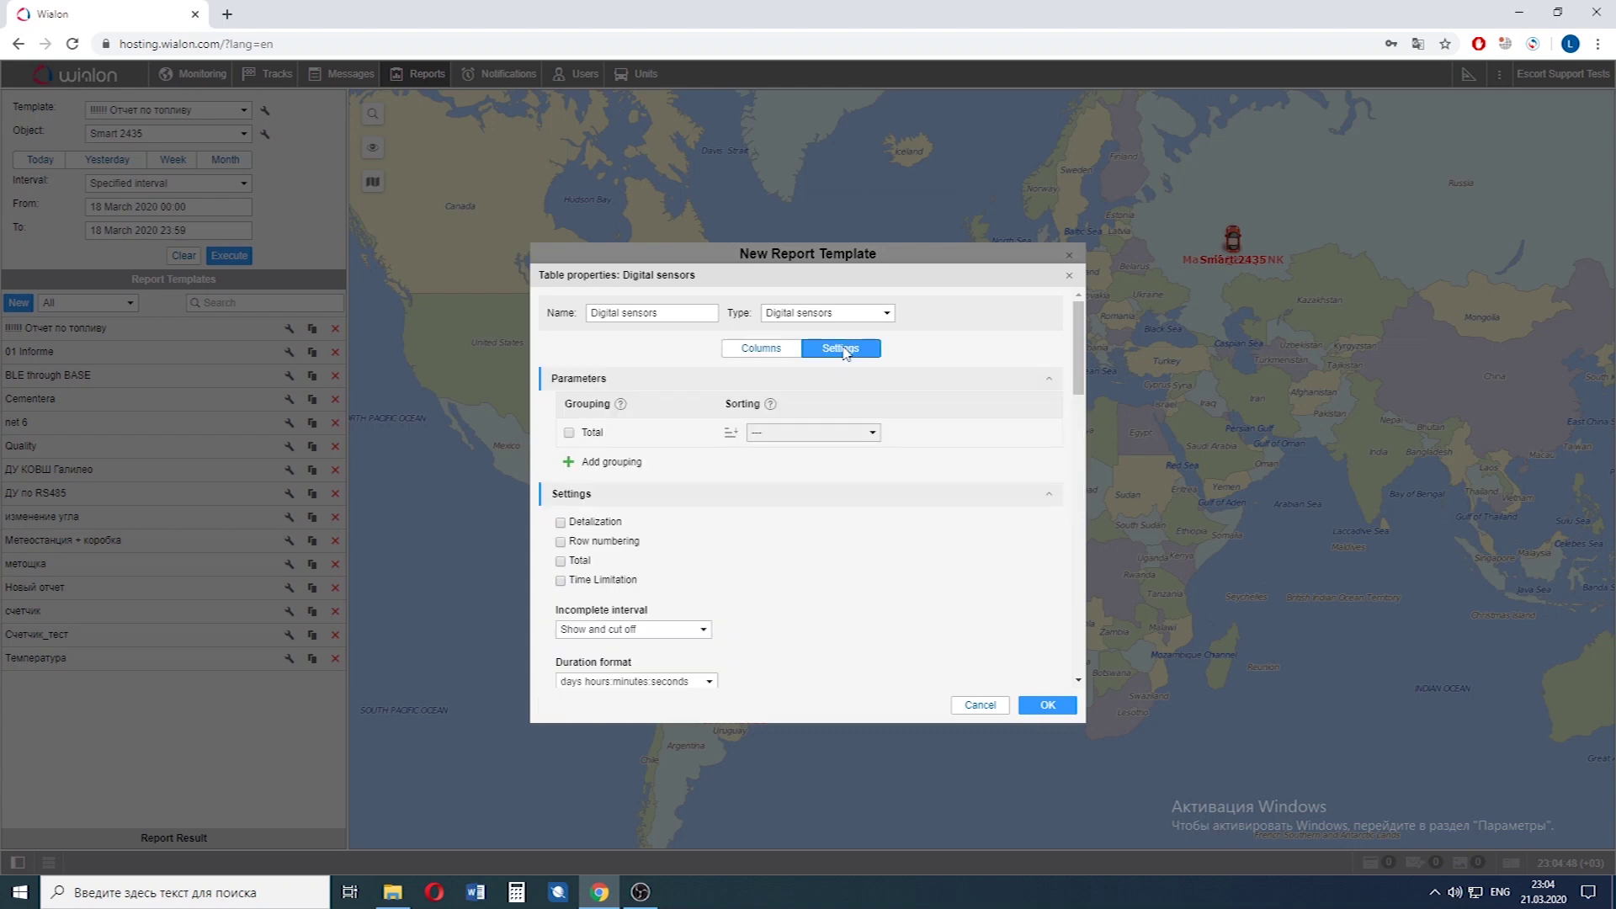
click(592, 524)
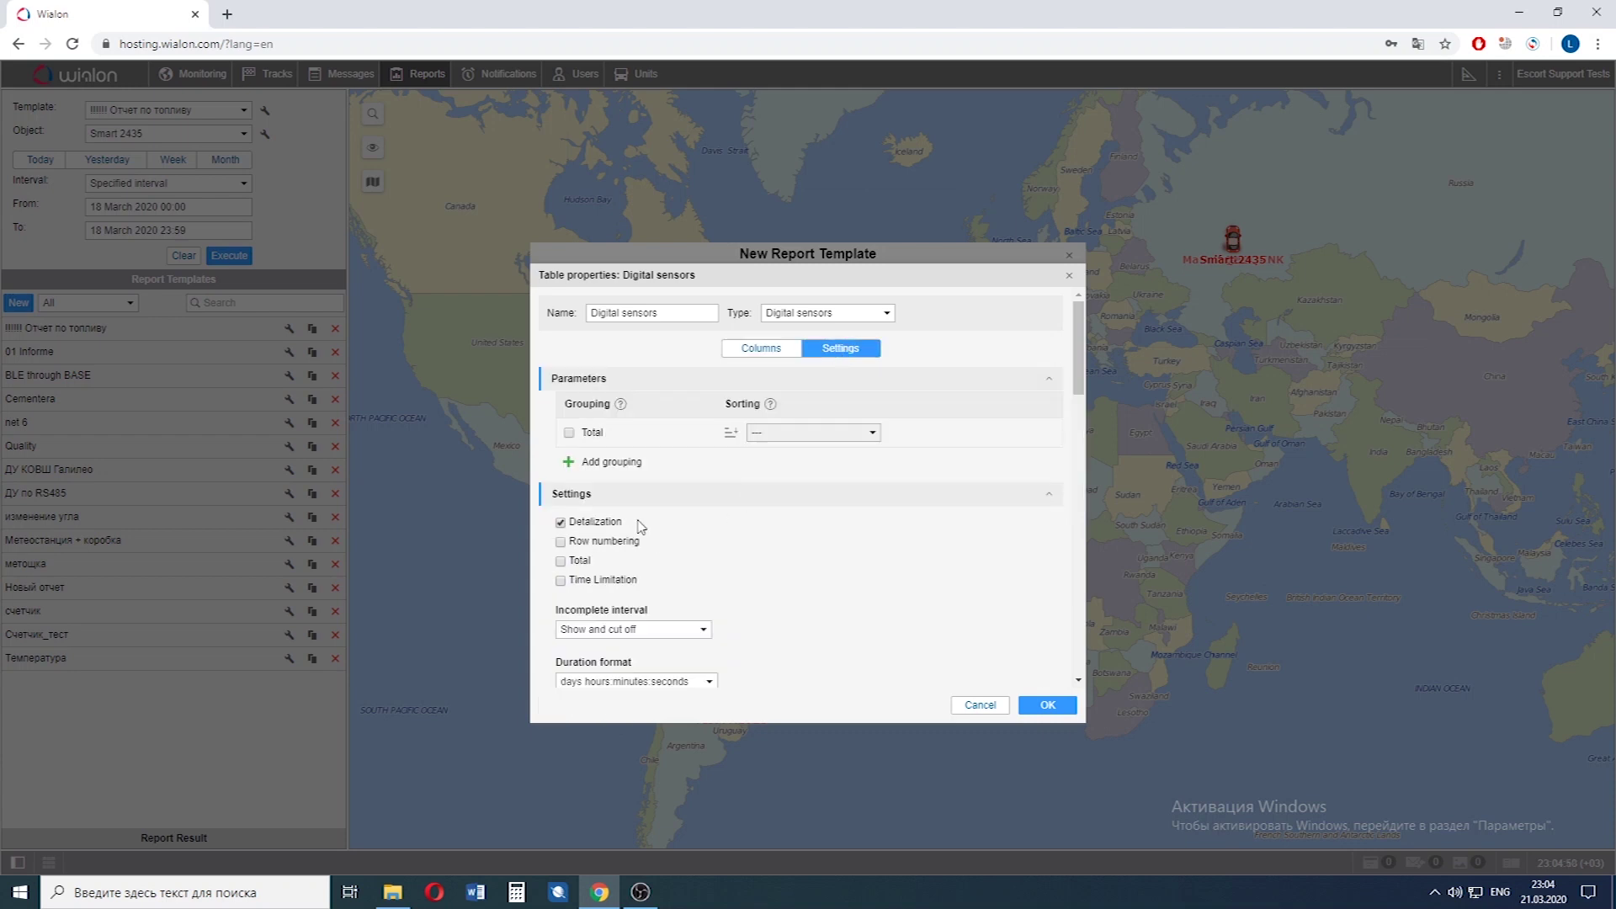
click(562, 562)
scroll(882, 540, down, 8)
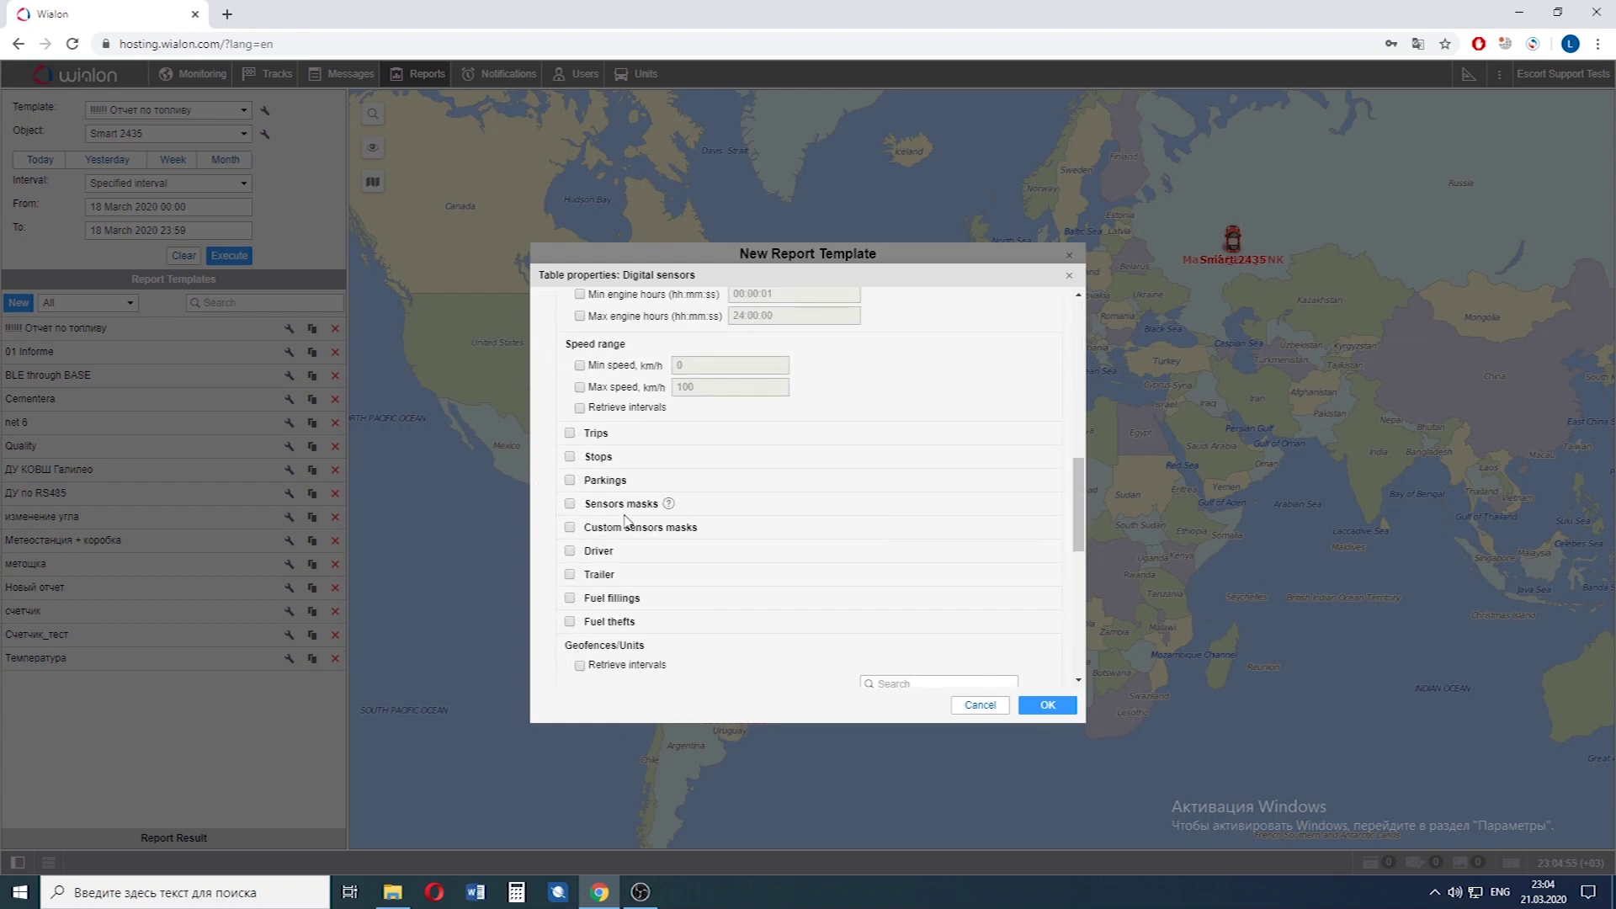
click(612, 504)
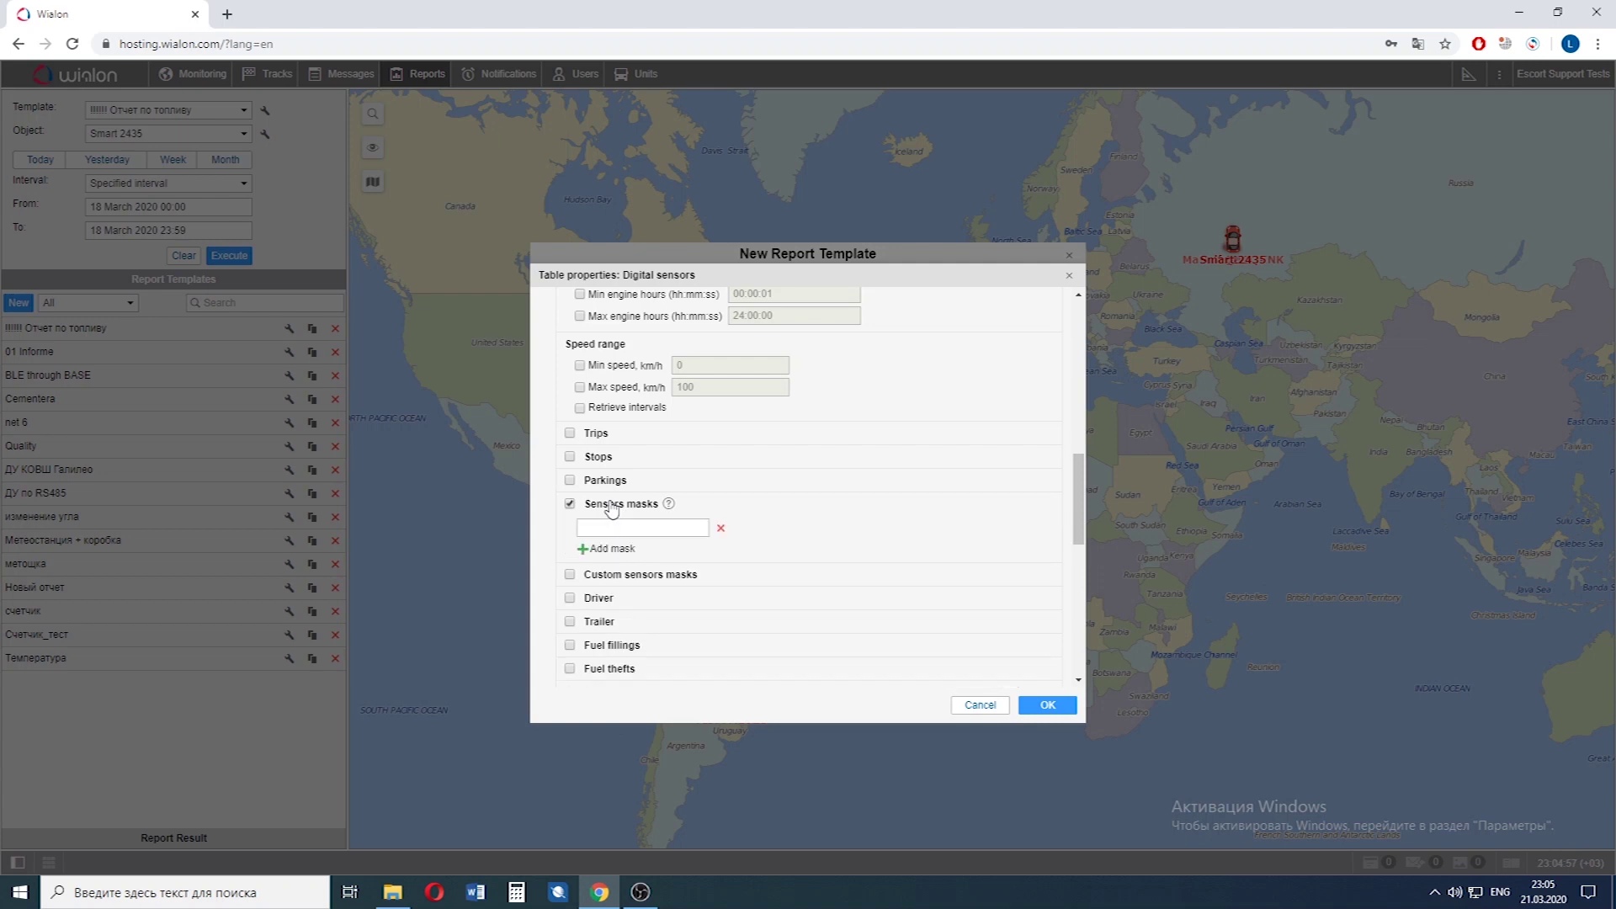
click(581, 549)
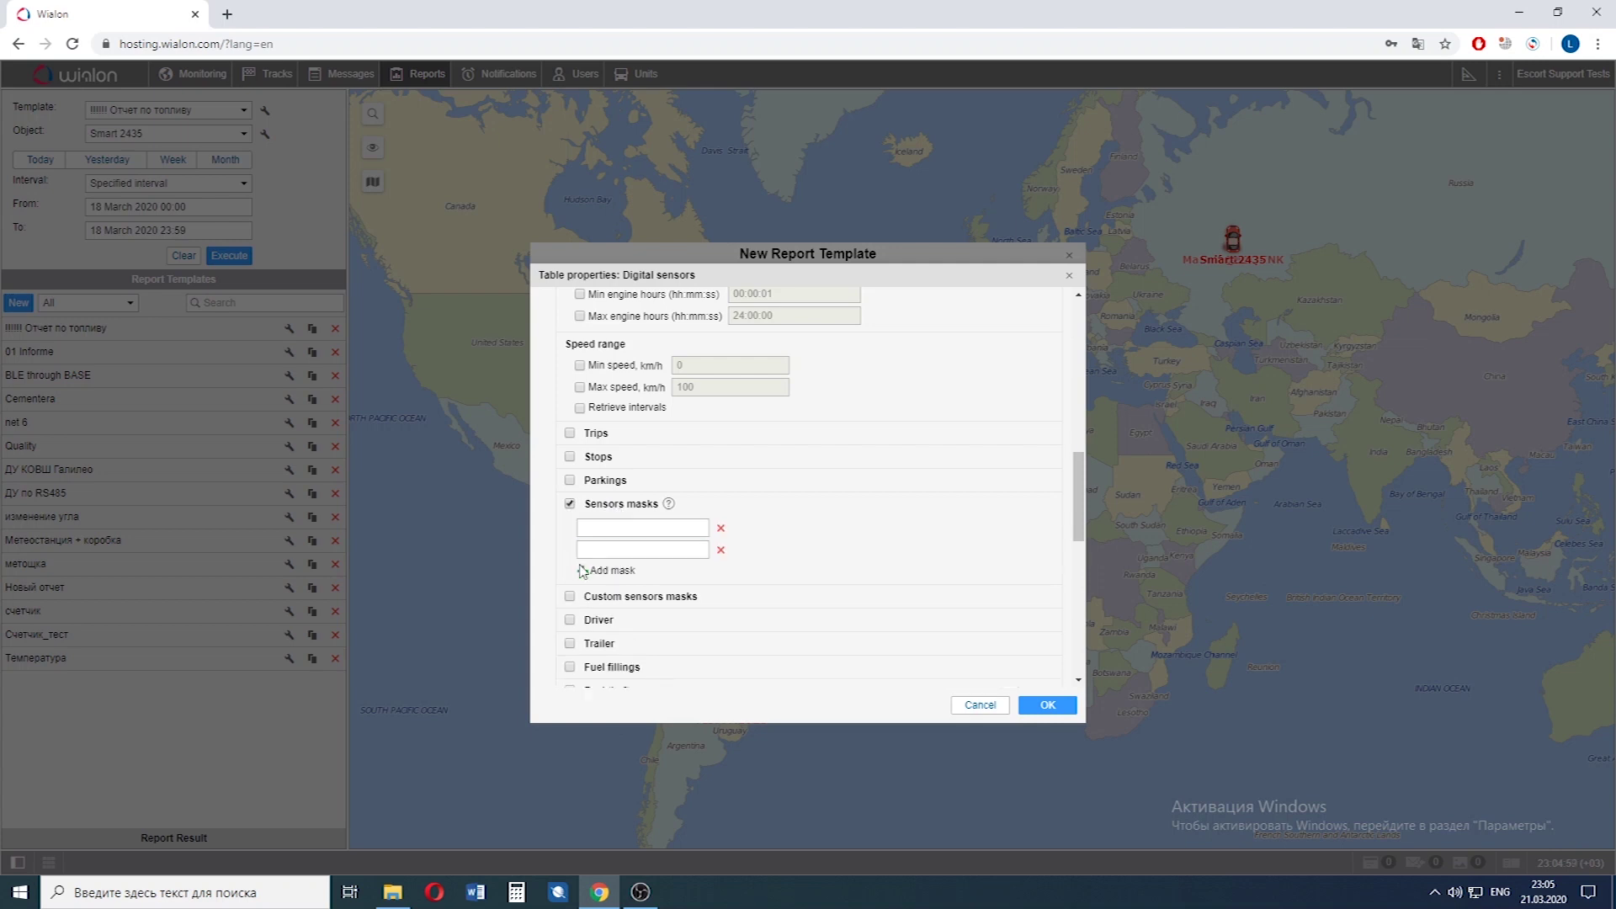
click(581, 571)
click(596, 543)
Fill the three masks with *No rotation*, *To the left* and *To the right*.
click(597, 528)
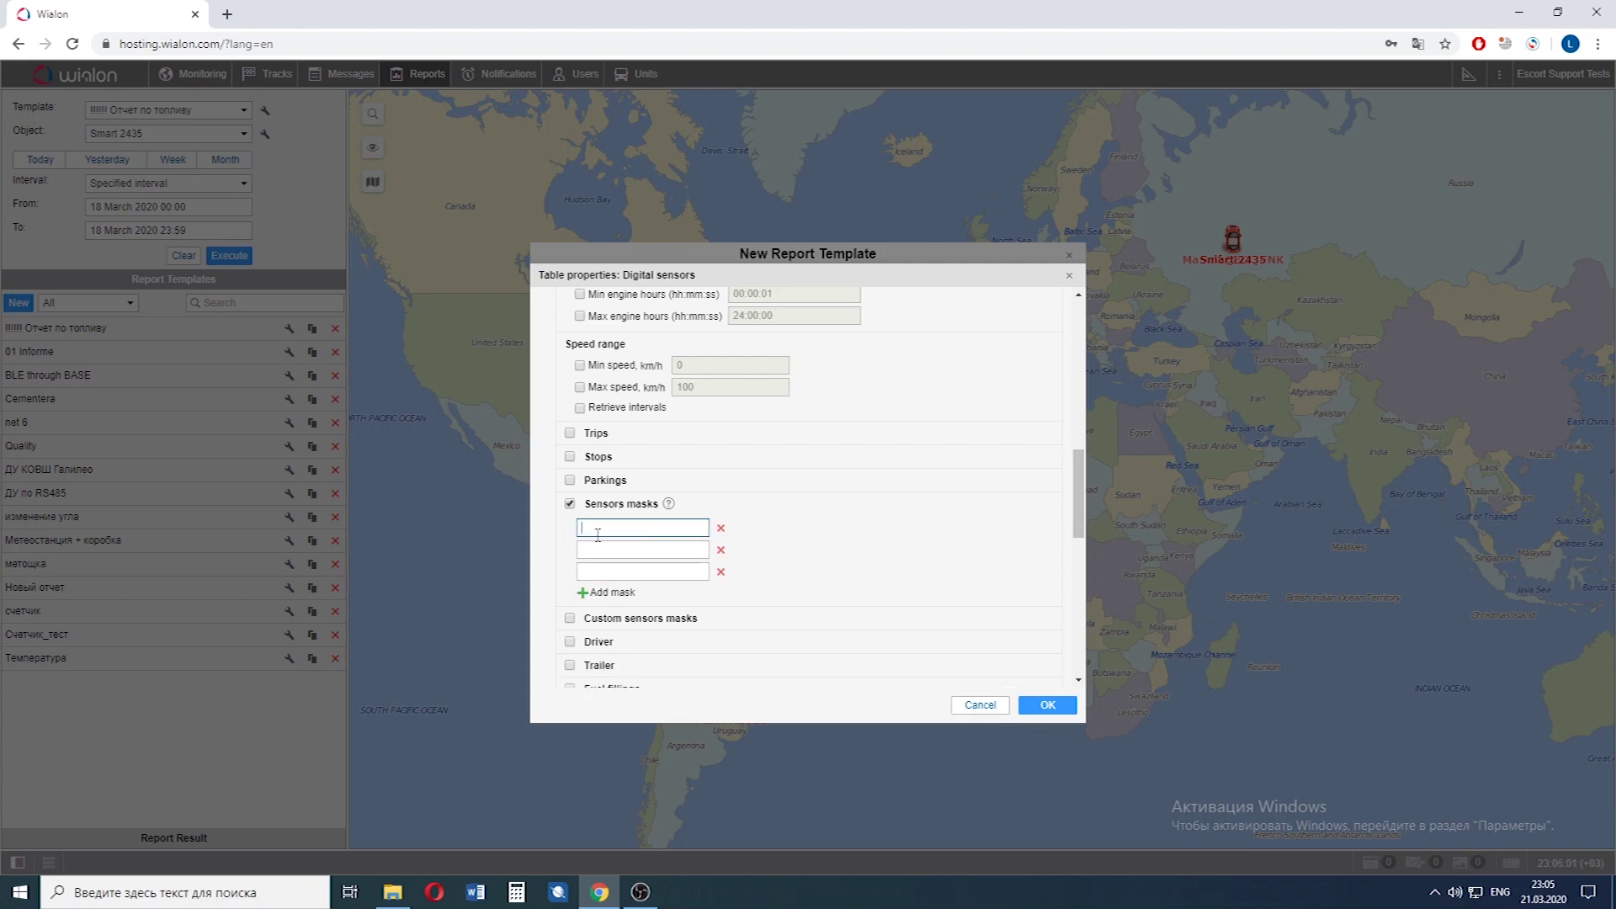
key(ctrl+d)
key(Return)
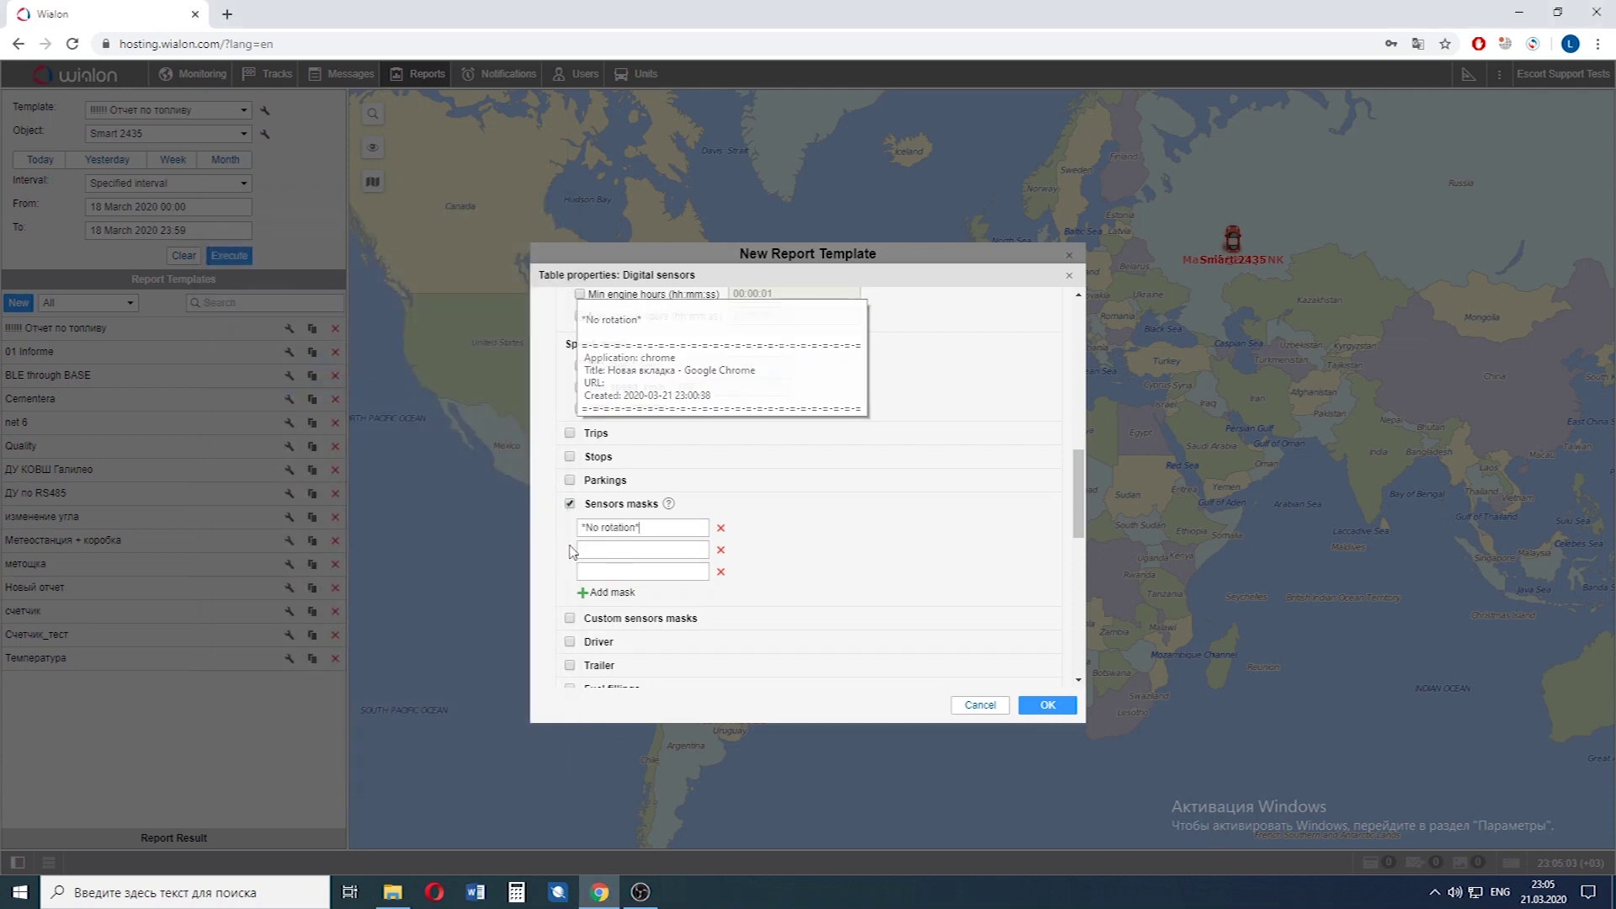
click(579, 549)
key(ctrl+d)
click(307, 401)
key(Return)
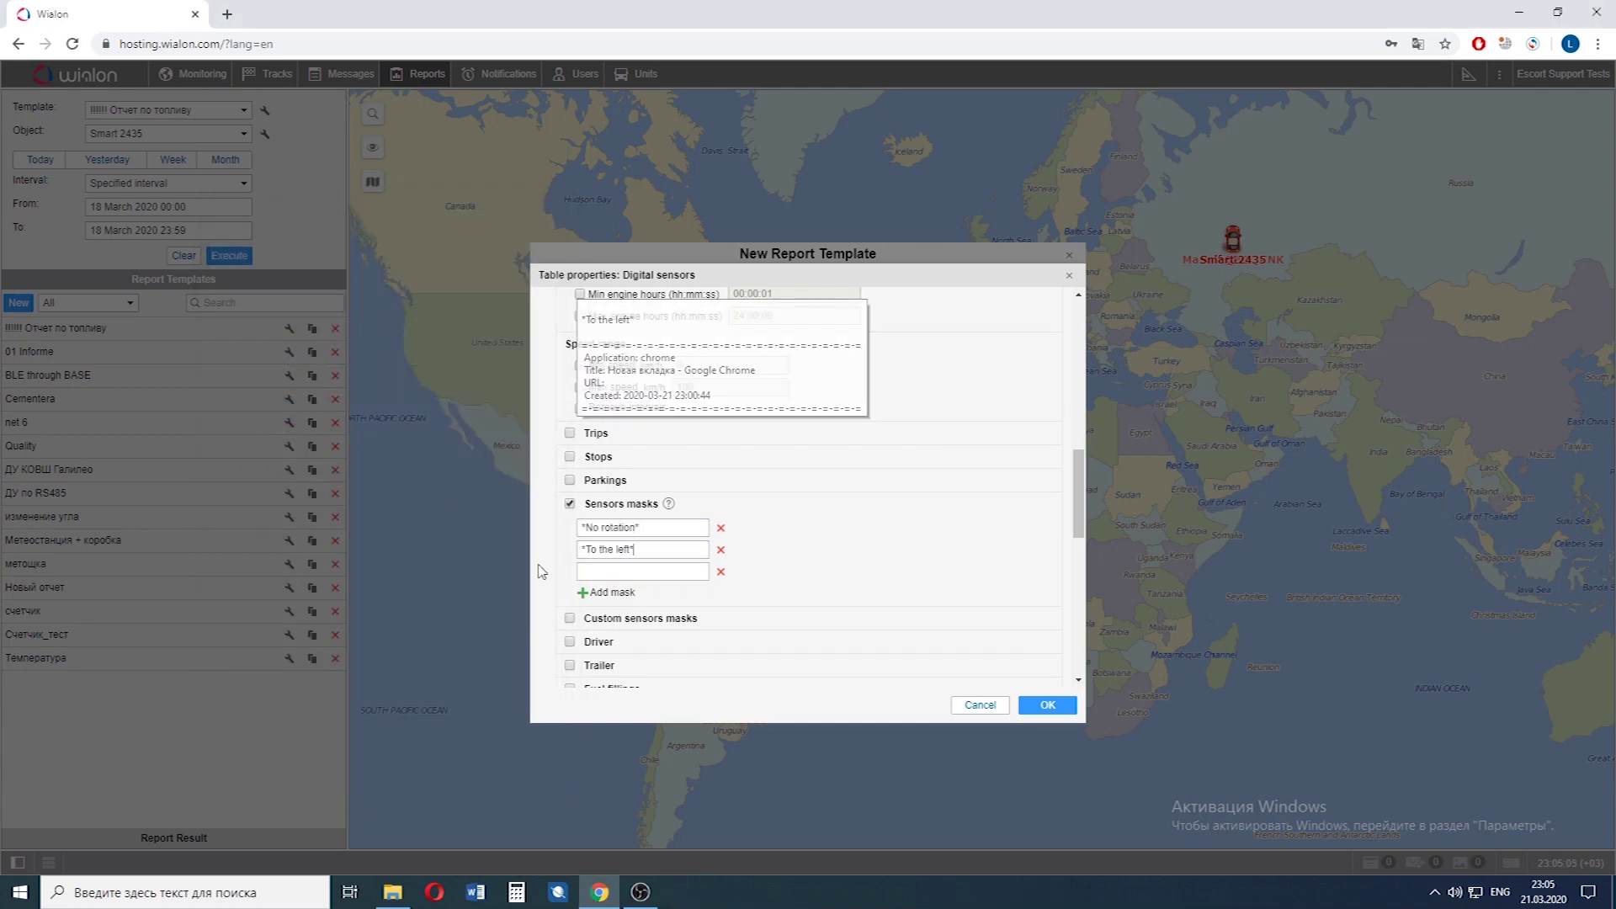
click(584, 572)
key(ctrl+d)
click(307, 429)
key(Return)
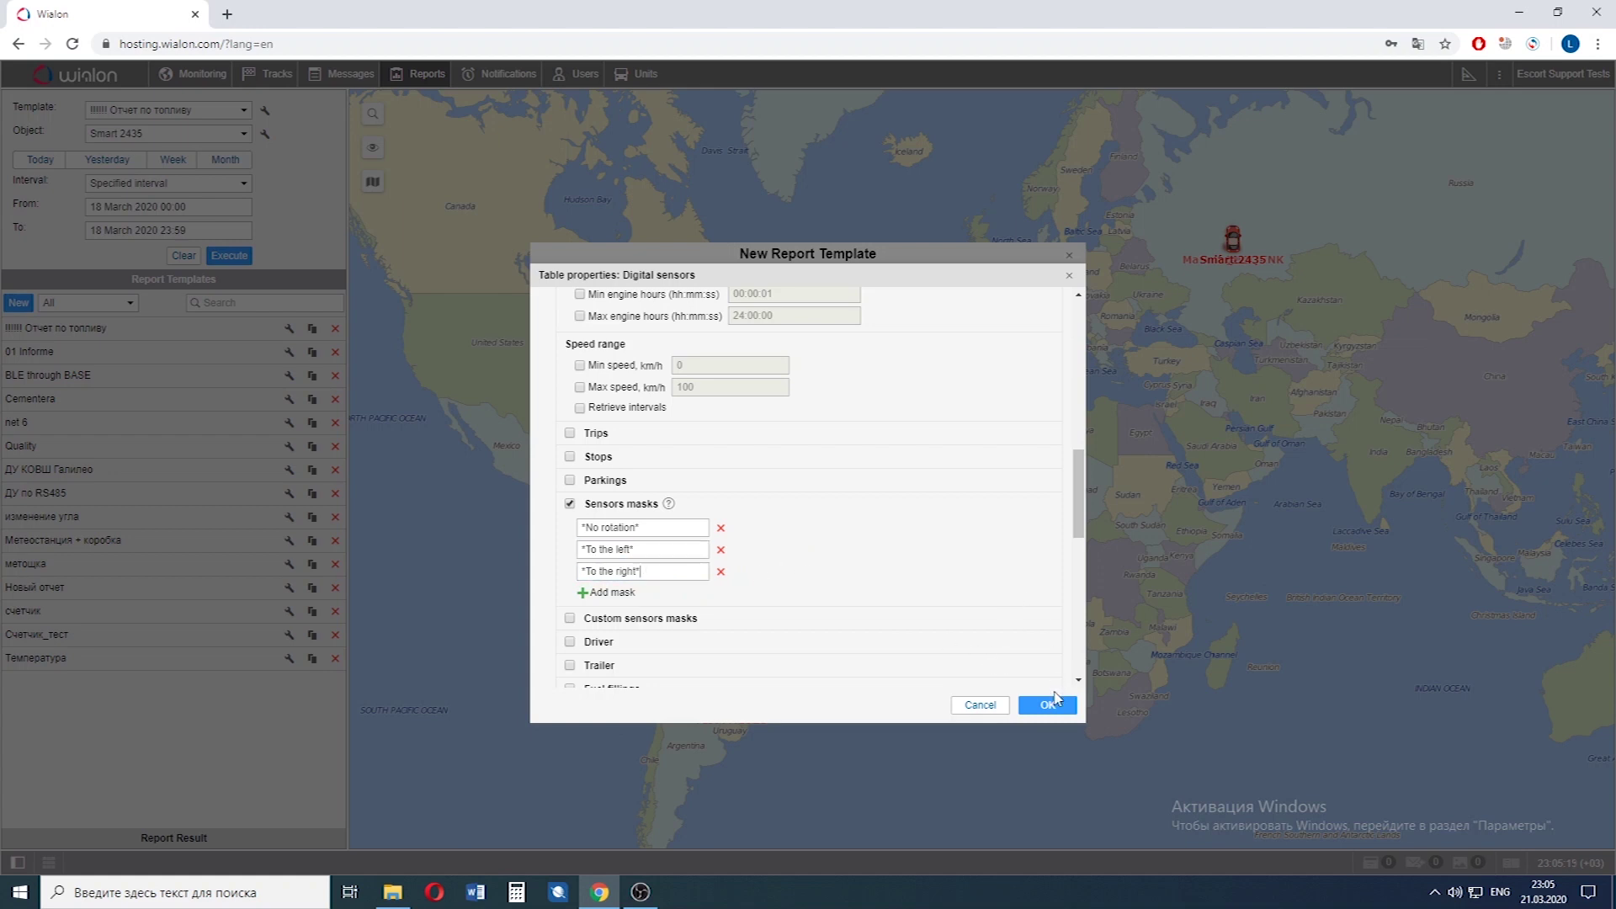
Confirm the table settings and add a chart plotting Custom digital sensors.
click(1040, 703)
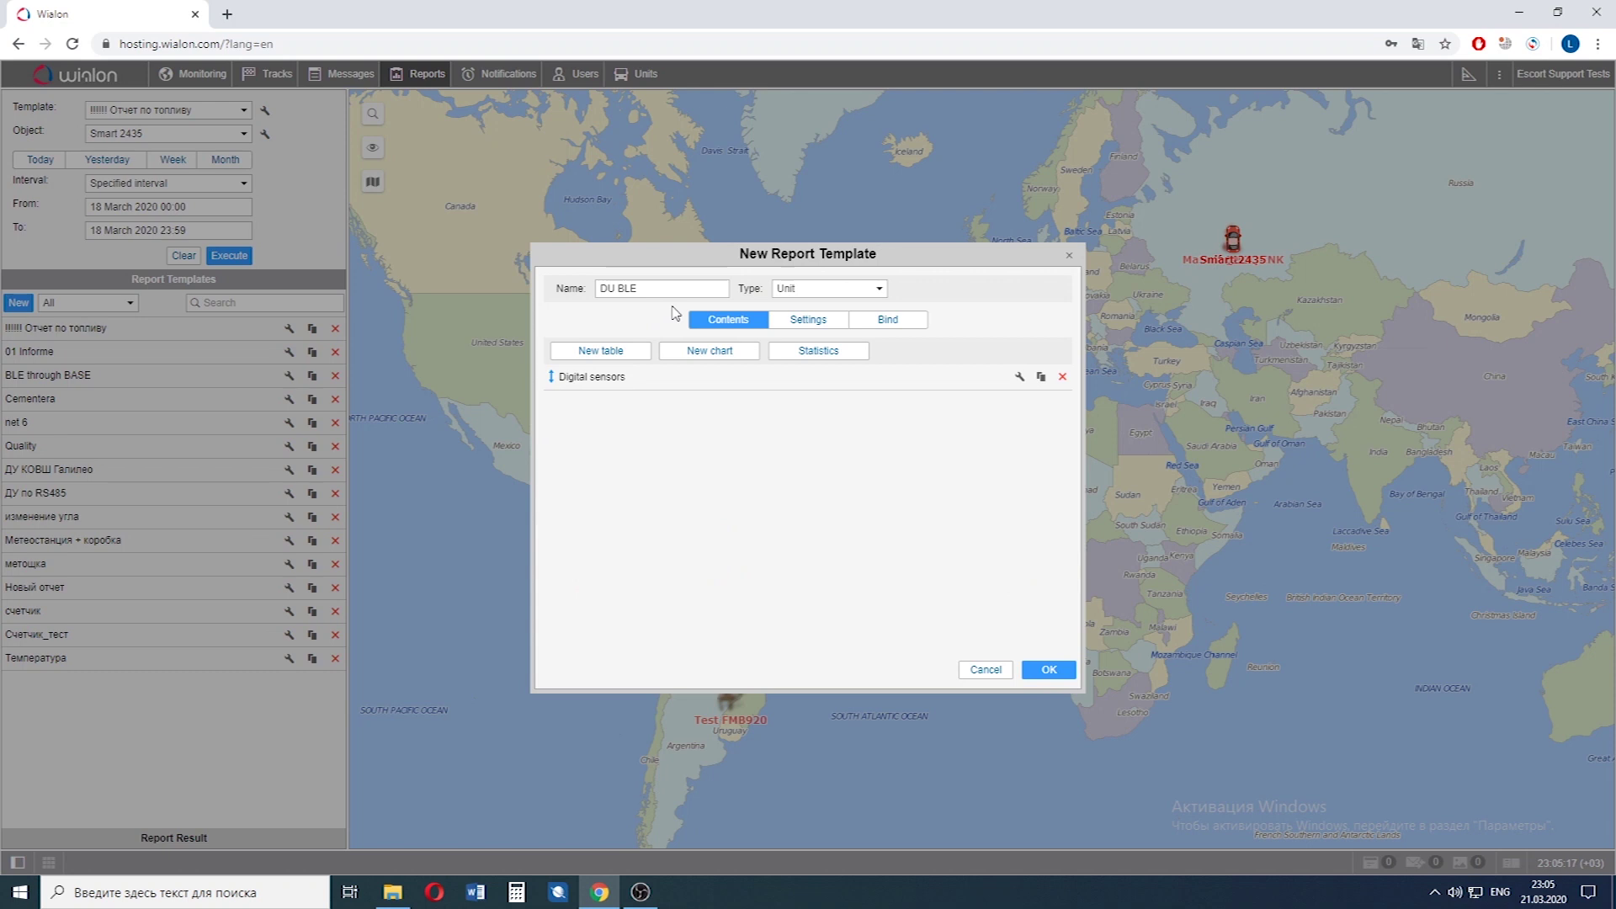
click(731, 365)
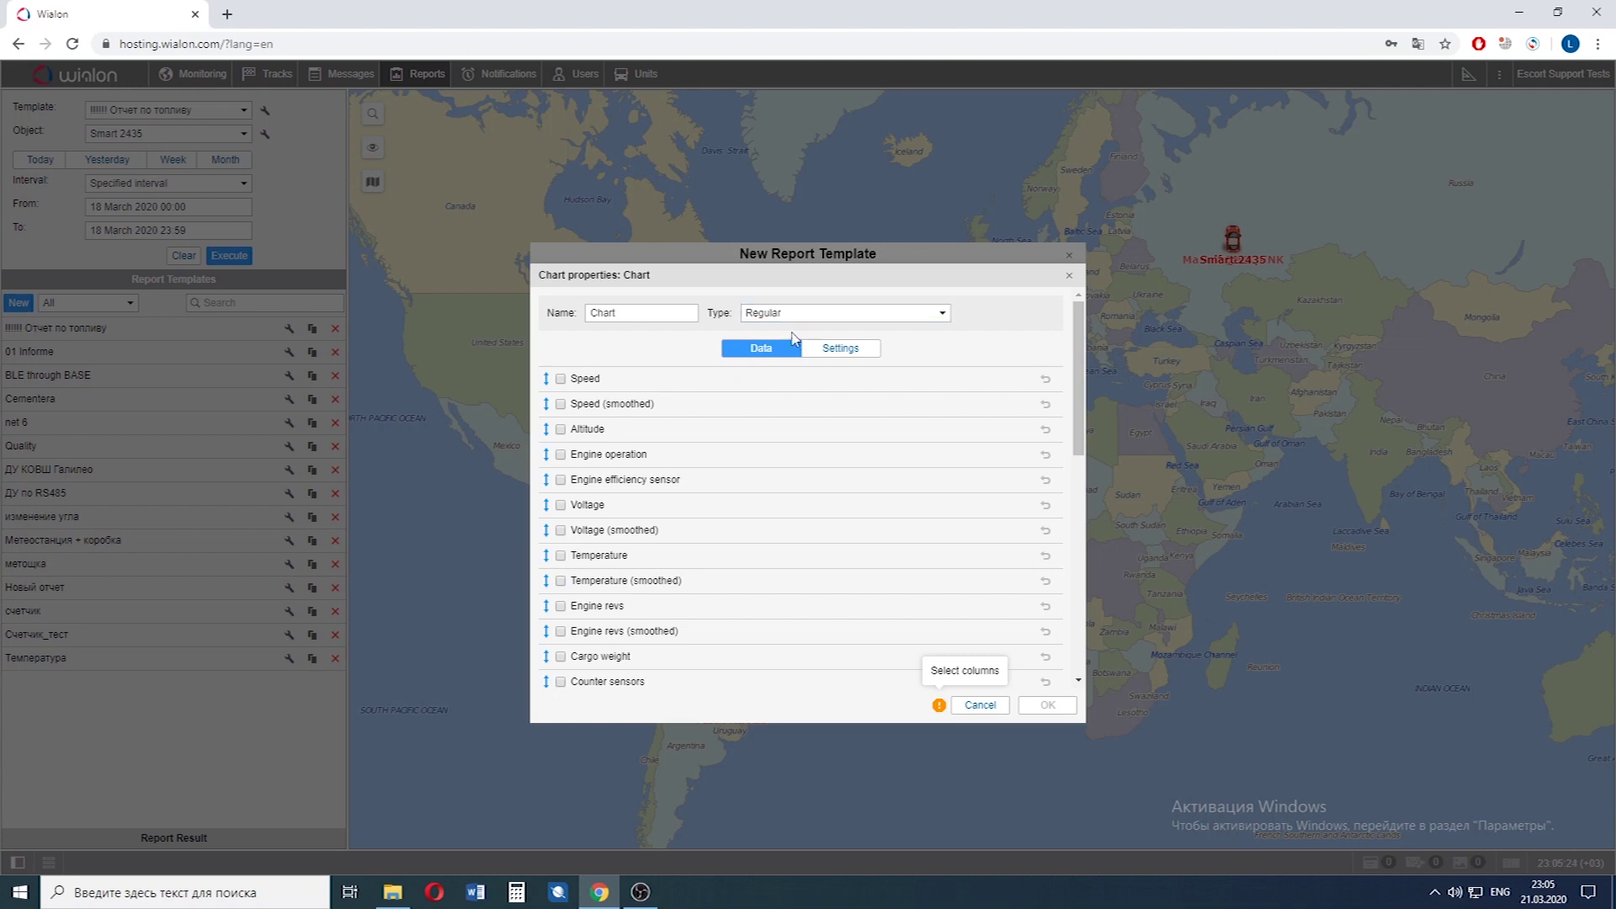
scroll(728, 495, down, 3)
scroll(727, 495, down, 1)
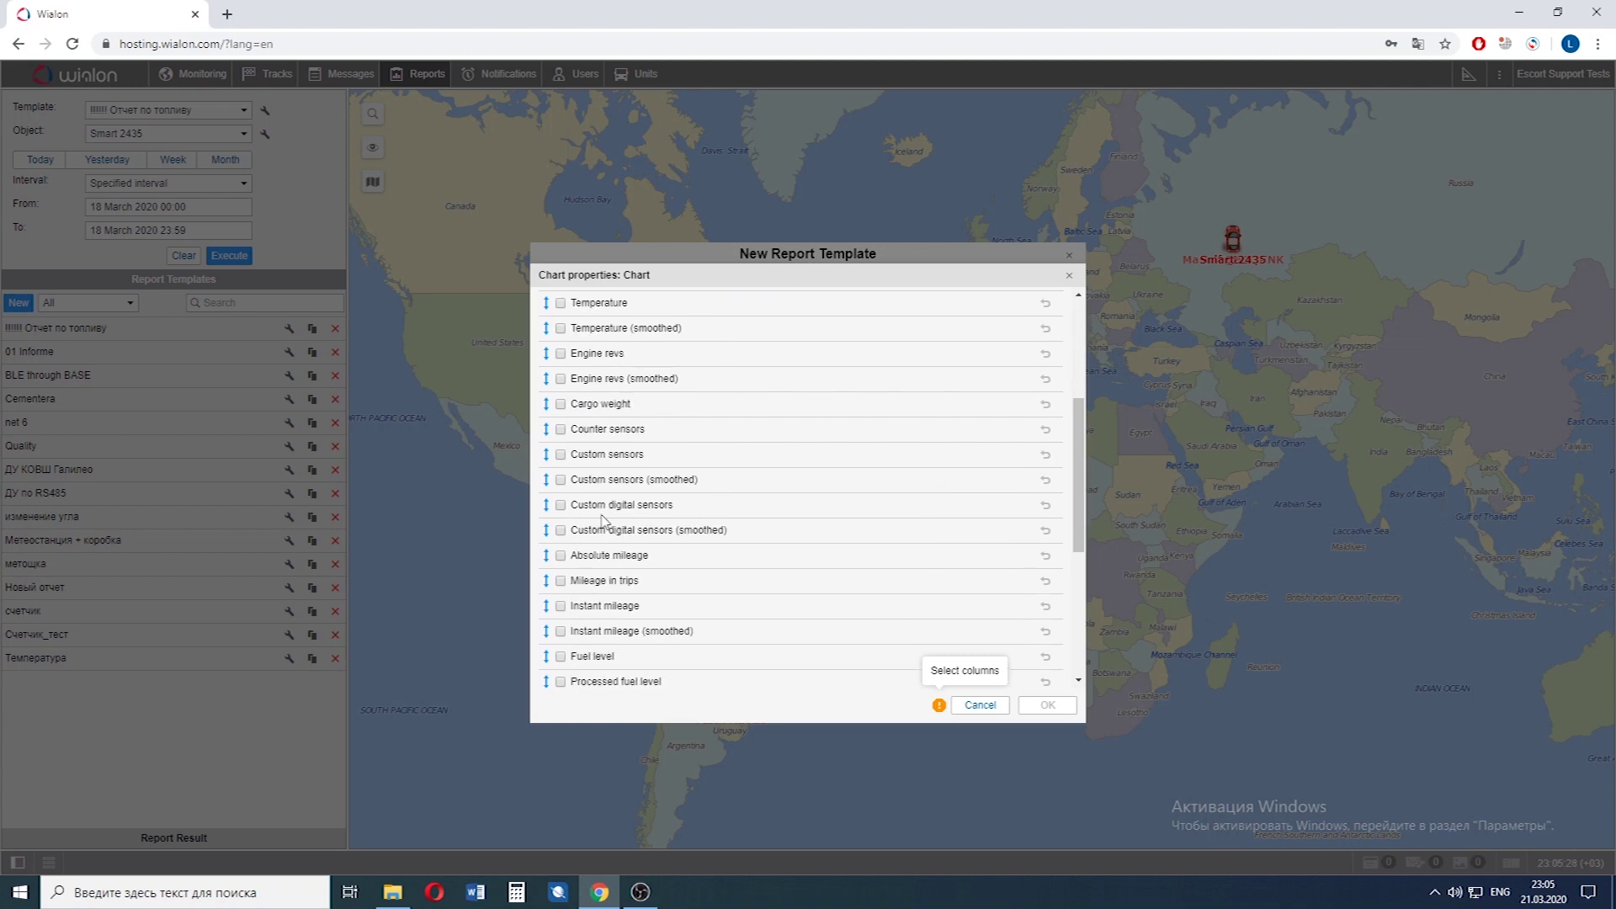
click(561, 505)
scroll(891, 480, up, 5)
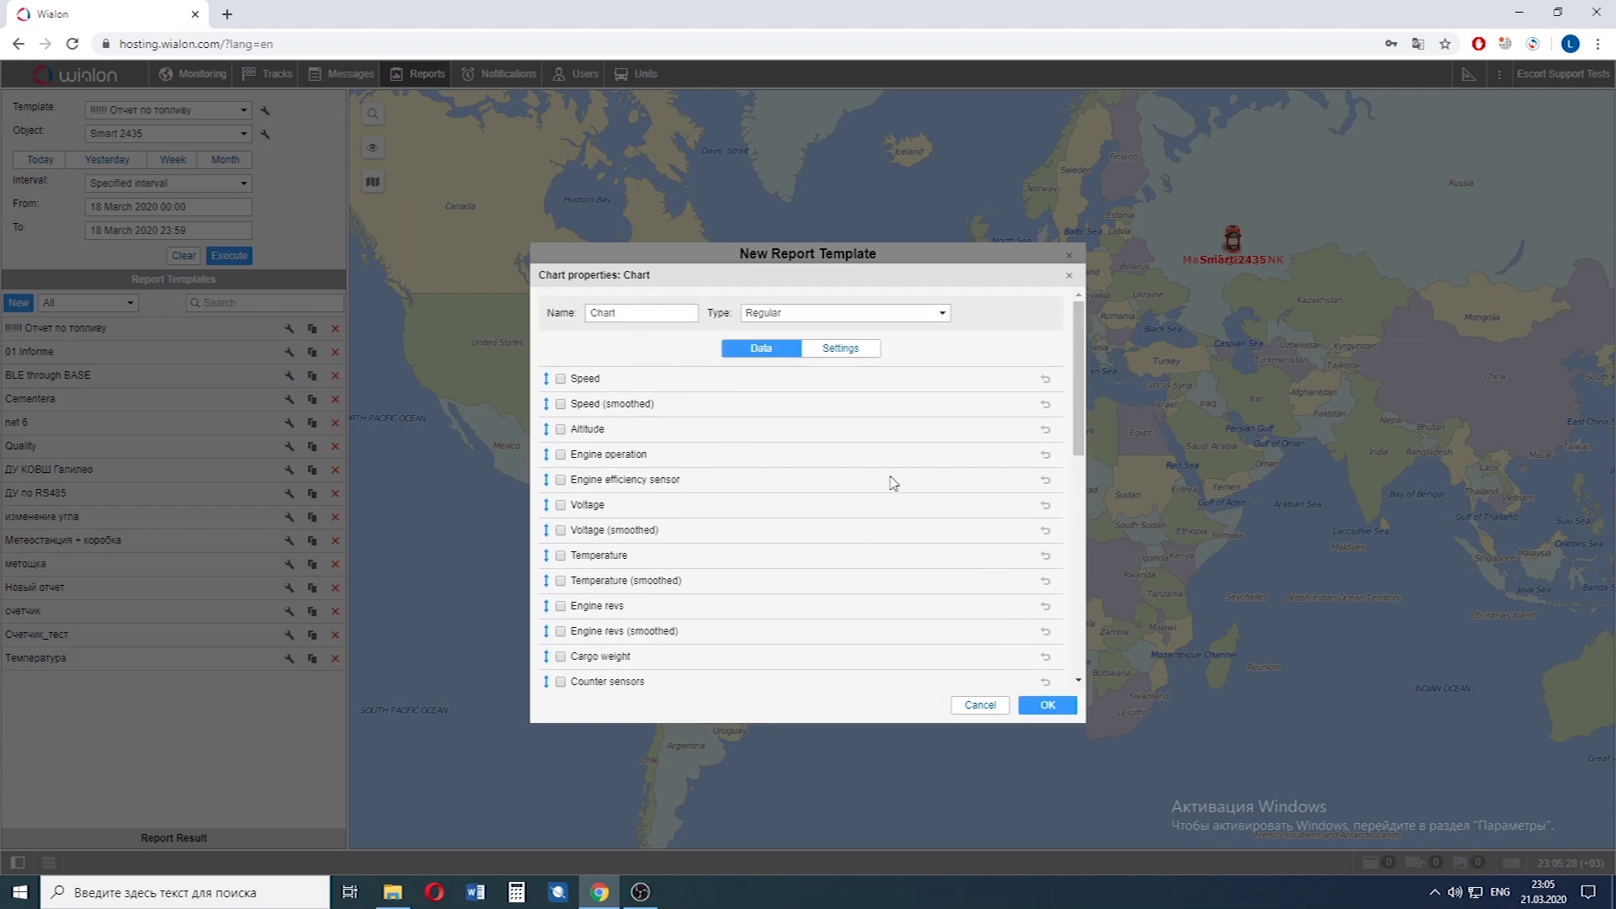
Set the chart's sensor masks to *No rotation*, *To the left* and *To the right*.
click(841, 348)
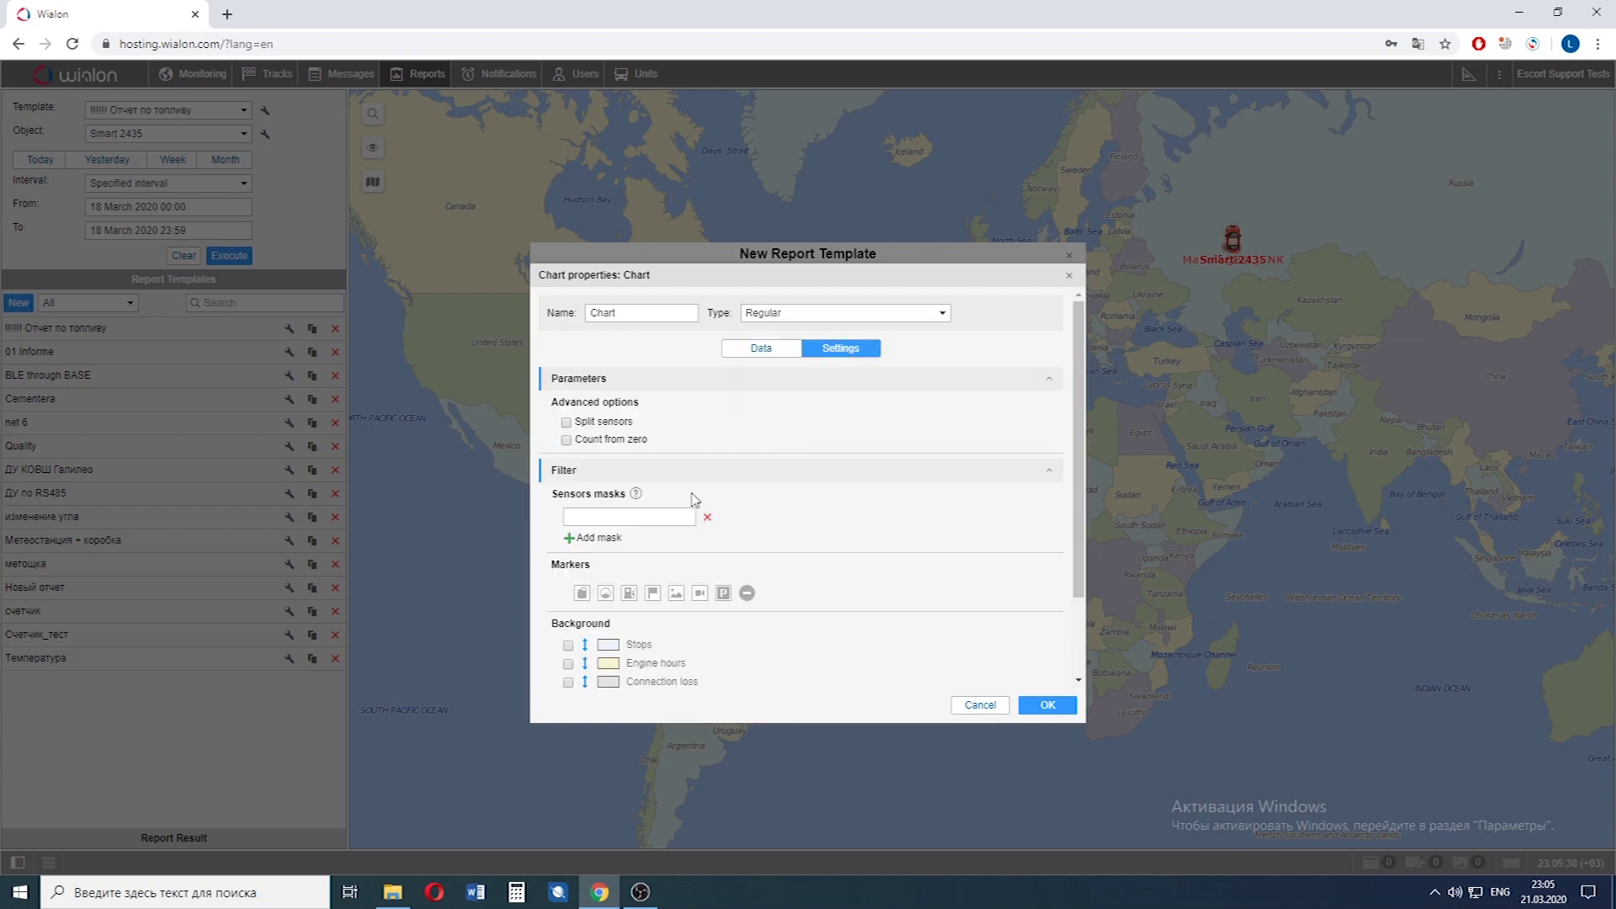
scroll(862, 460, down, 1)
click(572, 459)
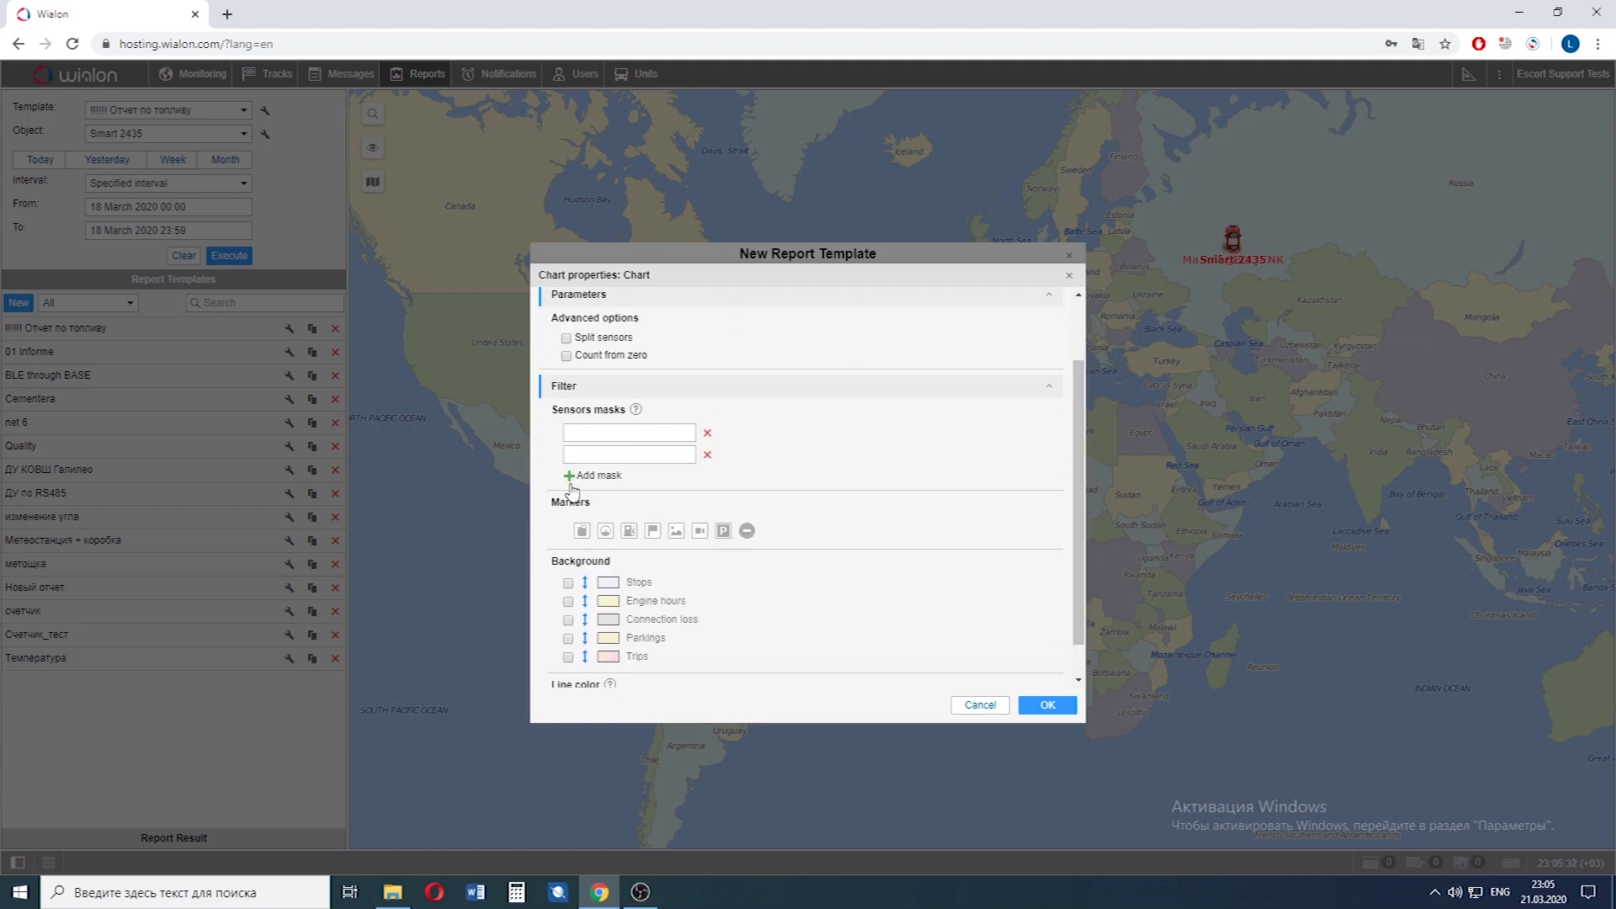
click(571, 475)
click(582, 434)
key(ctrl+d)
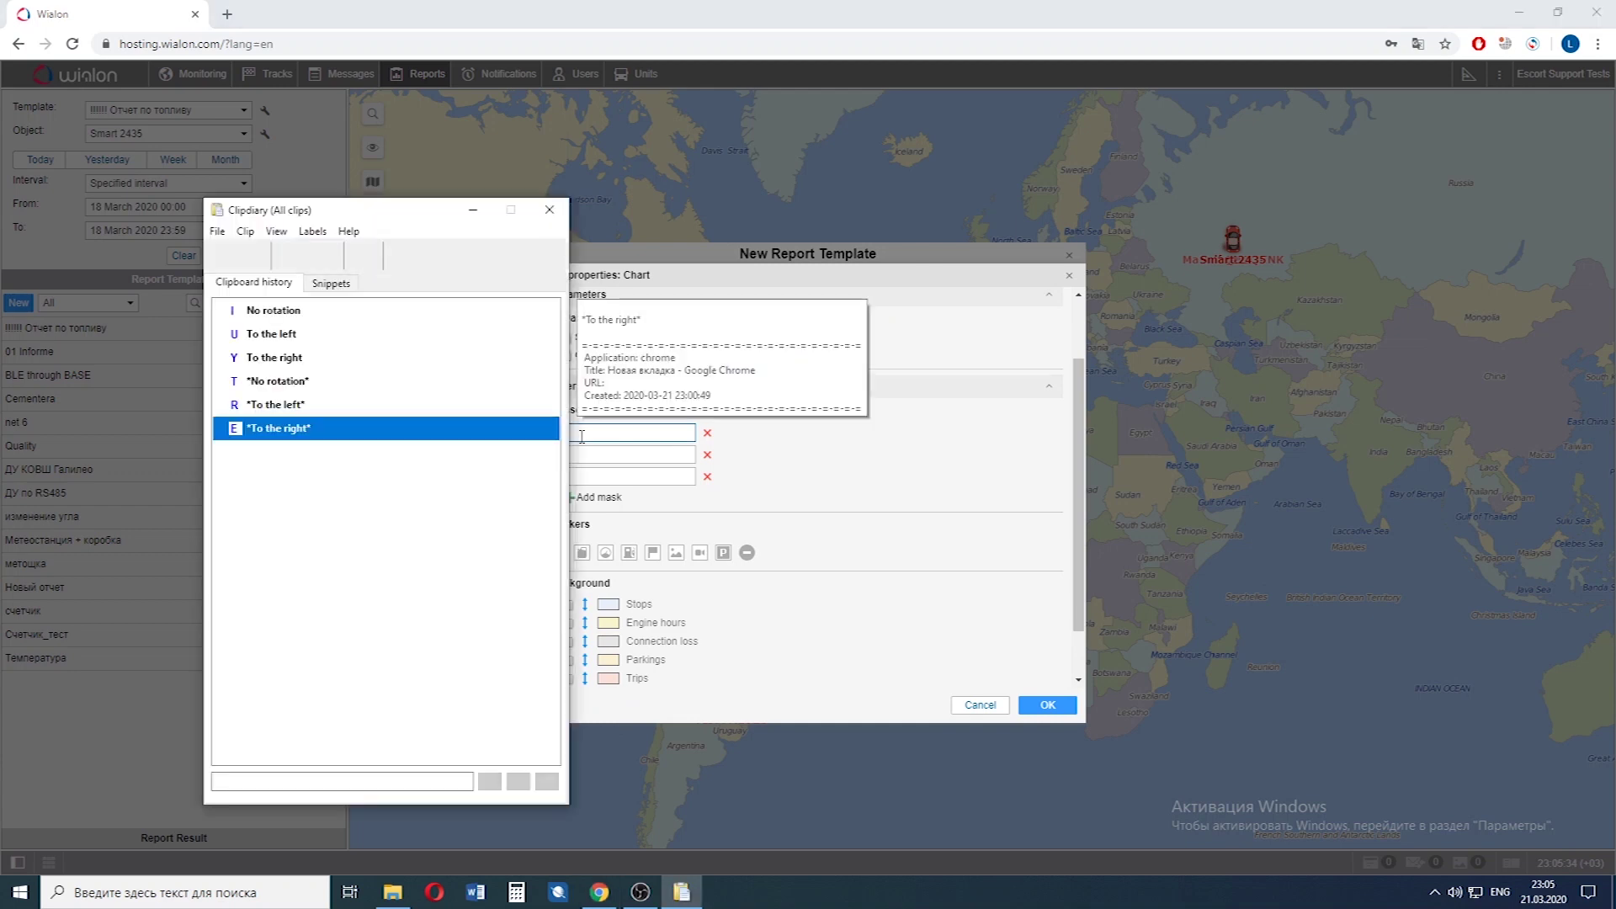
double_click(303, 390)
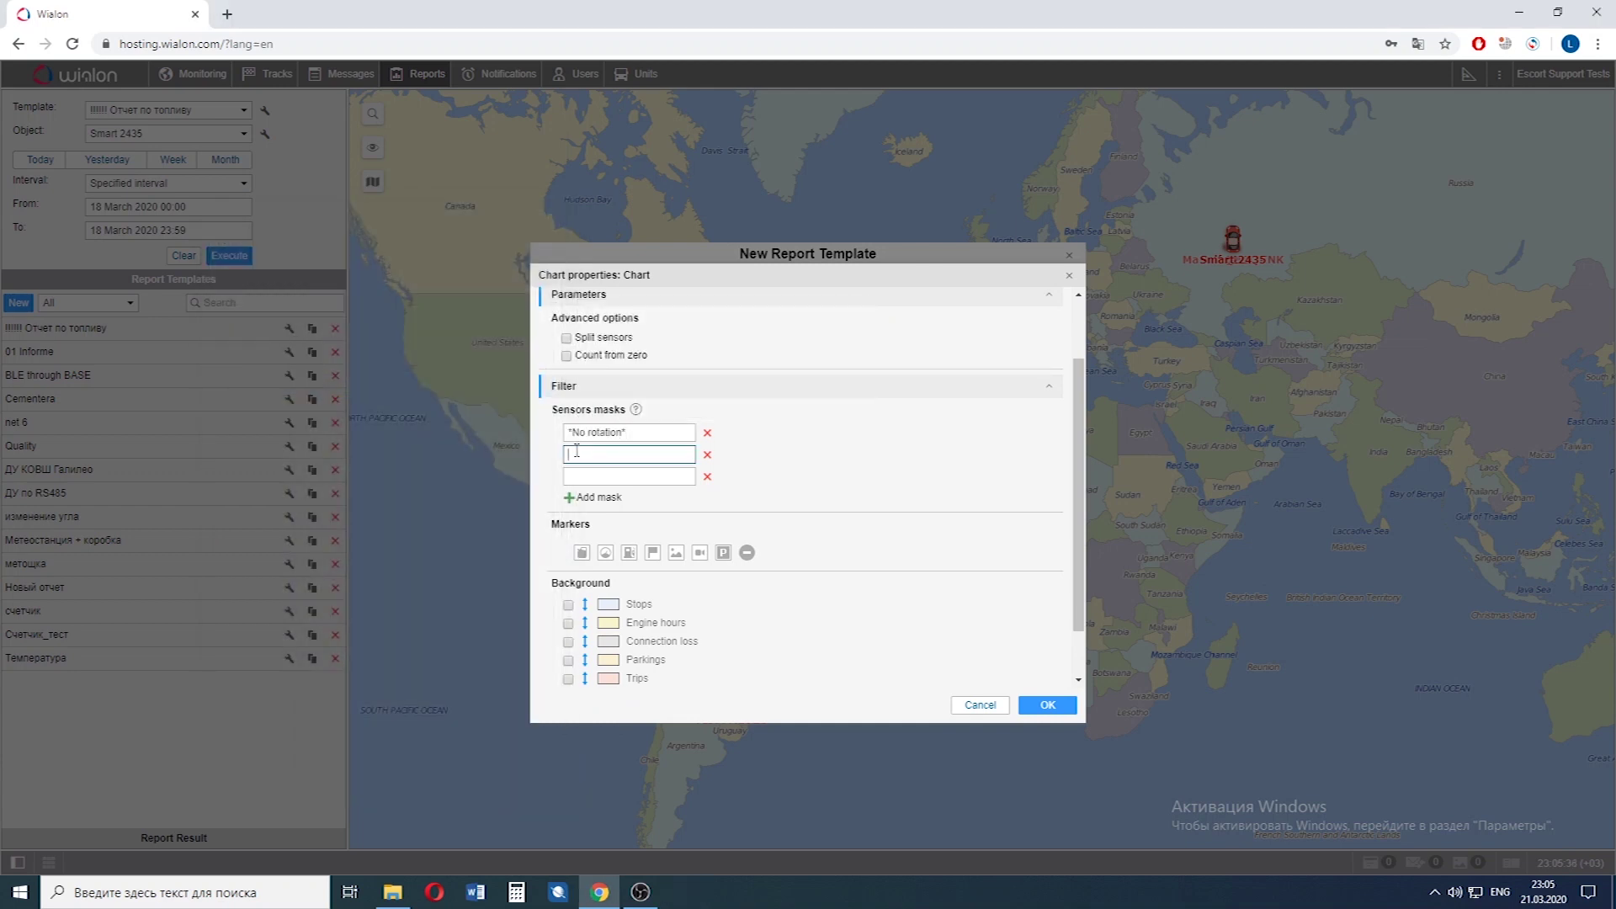
key(ctrl+d)
double_click(350, 408)
click(572, 476)
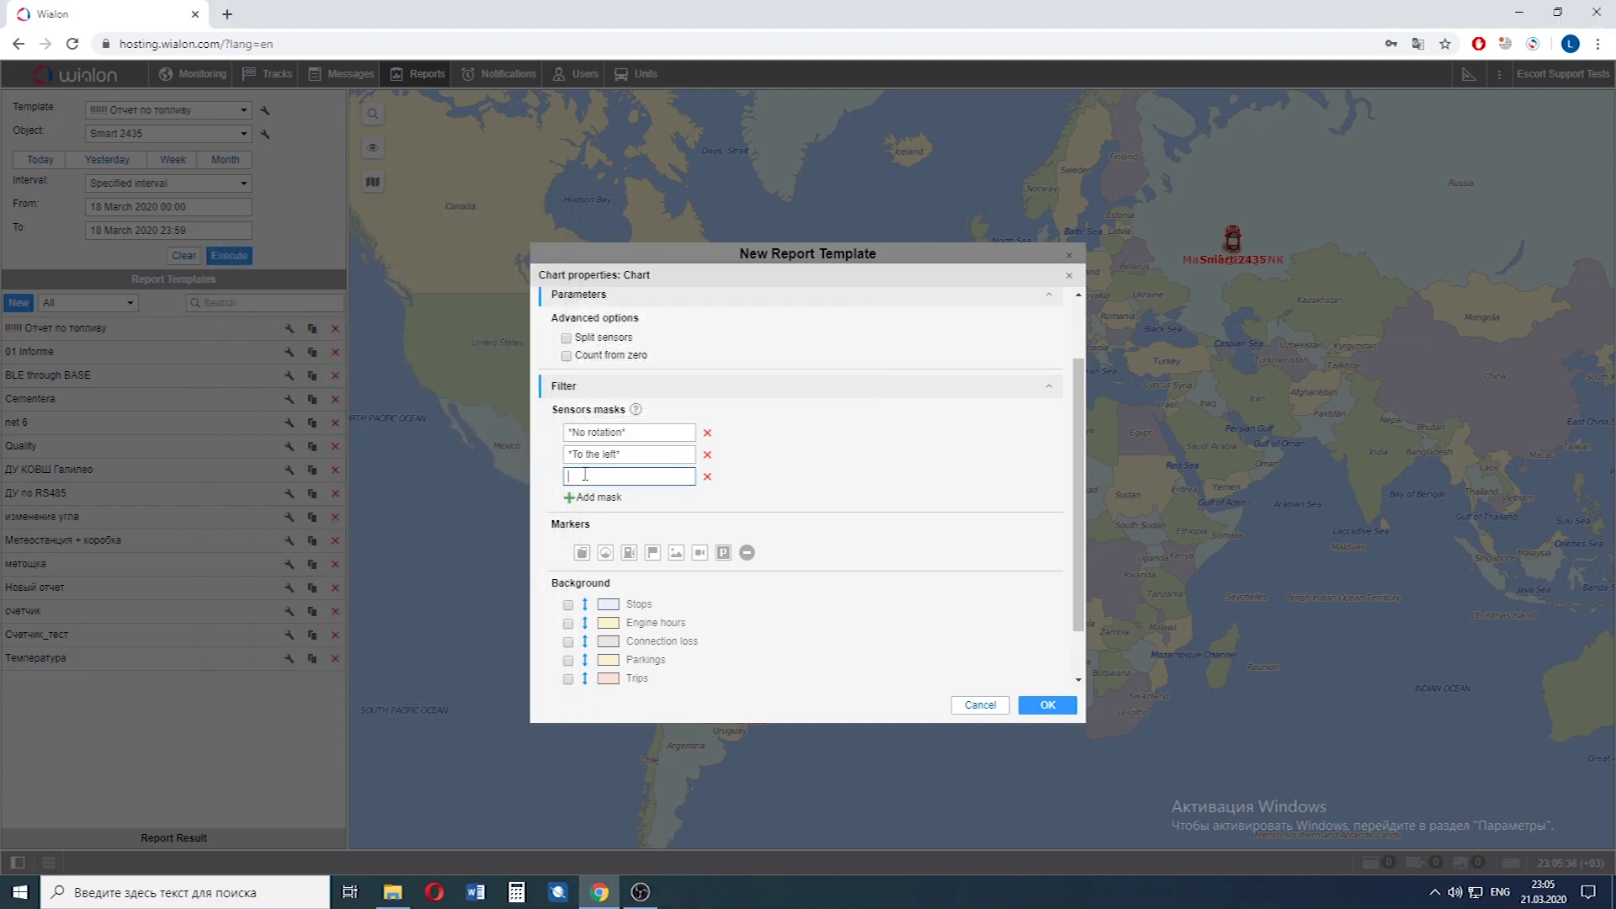
key(ctrl+d)
double_click(303, 402)
Shade Stops, Parkings and Trips in the chart background.
scroll(825, 489, down, 1)
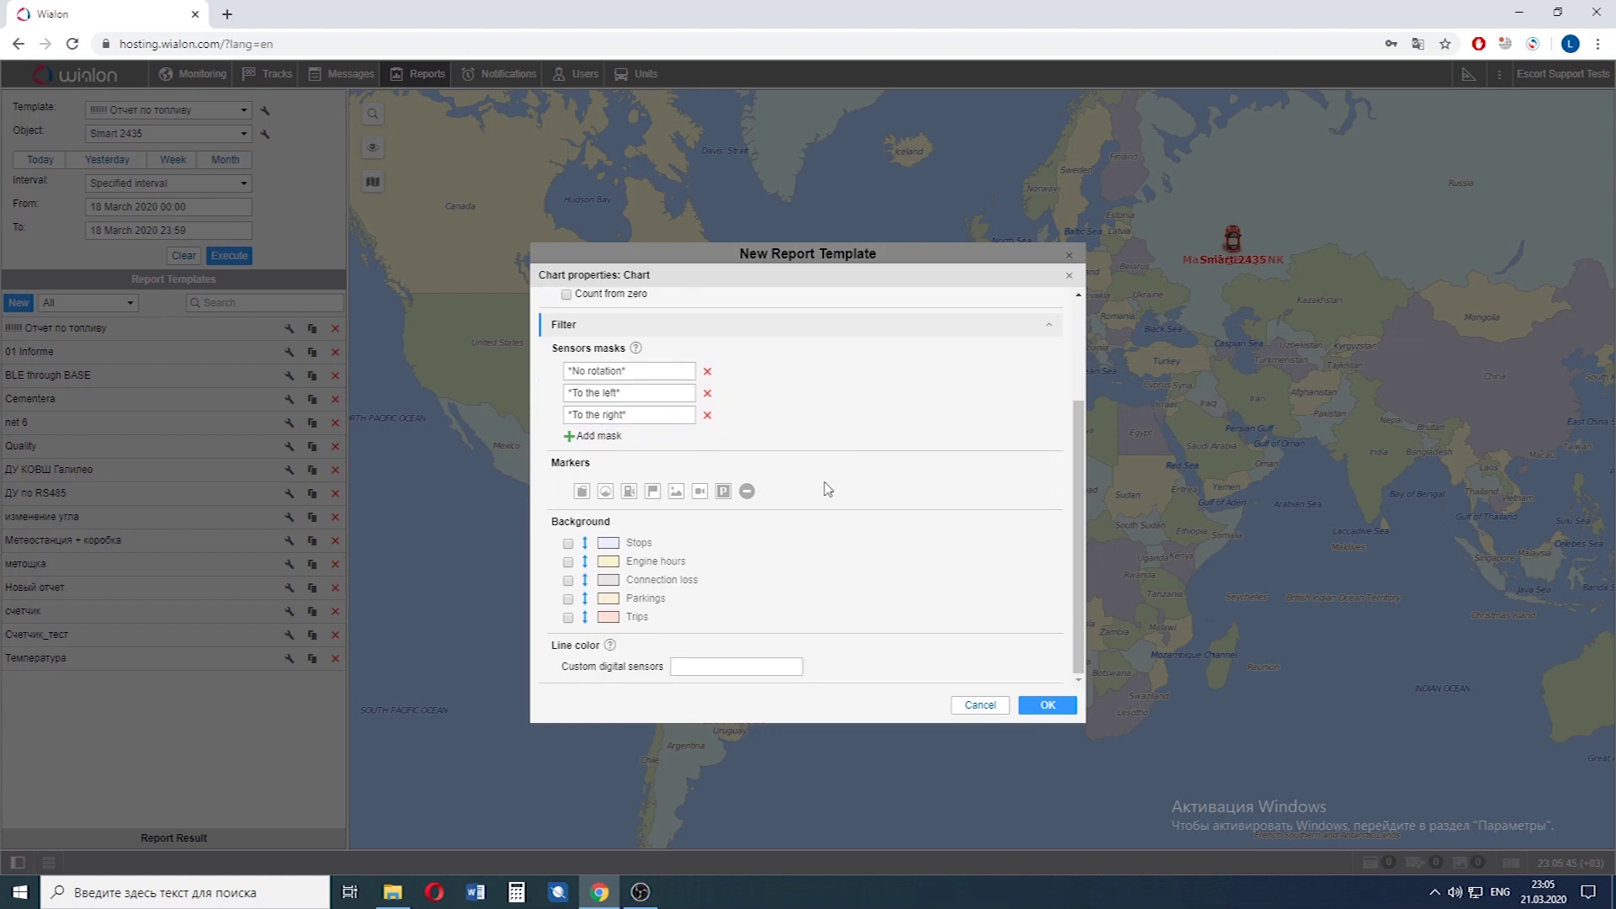
click(568, 544)
click(569, 600)
click(568, 618)
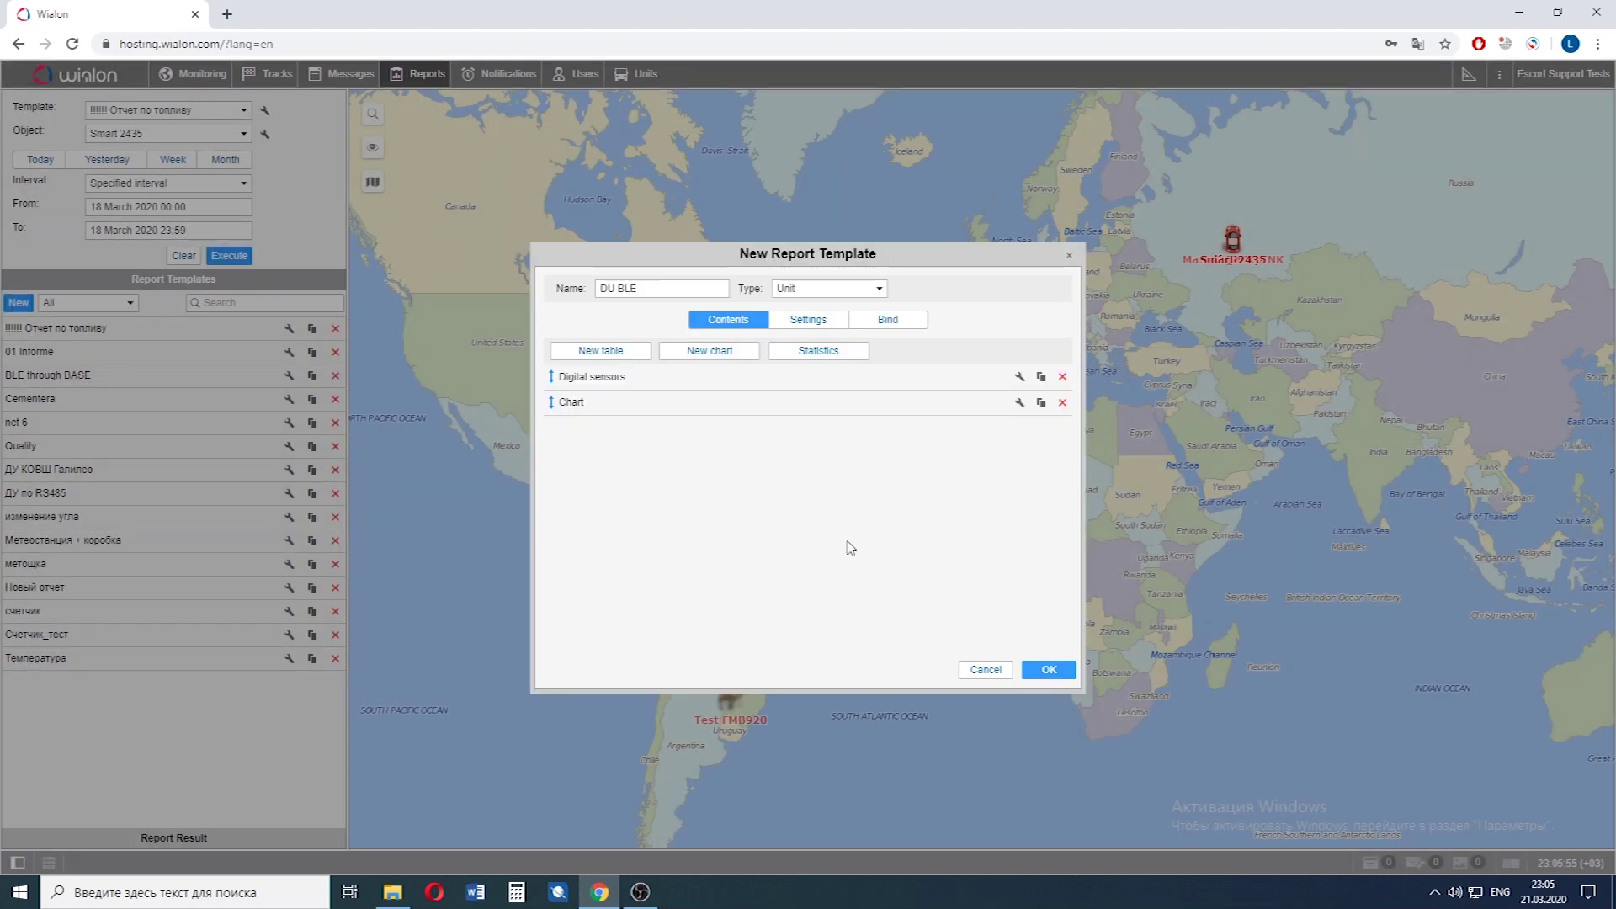
Save the DU BLE template and execute it for Smart 2435.
click(1049, 671)
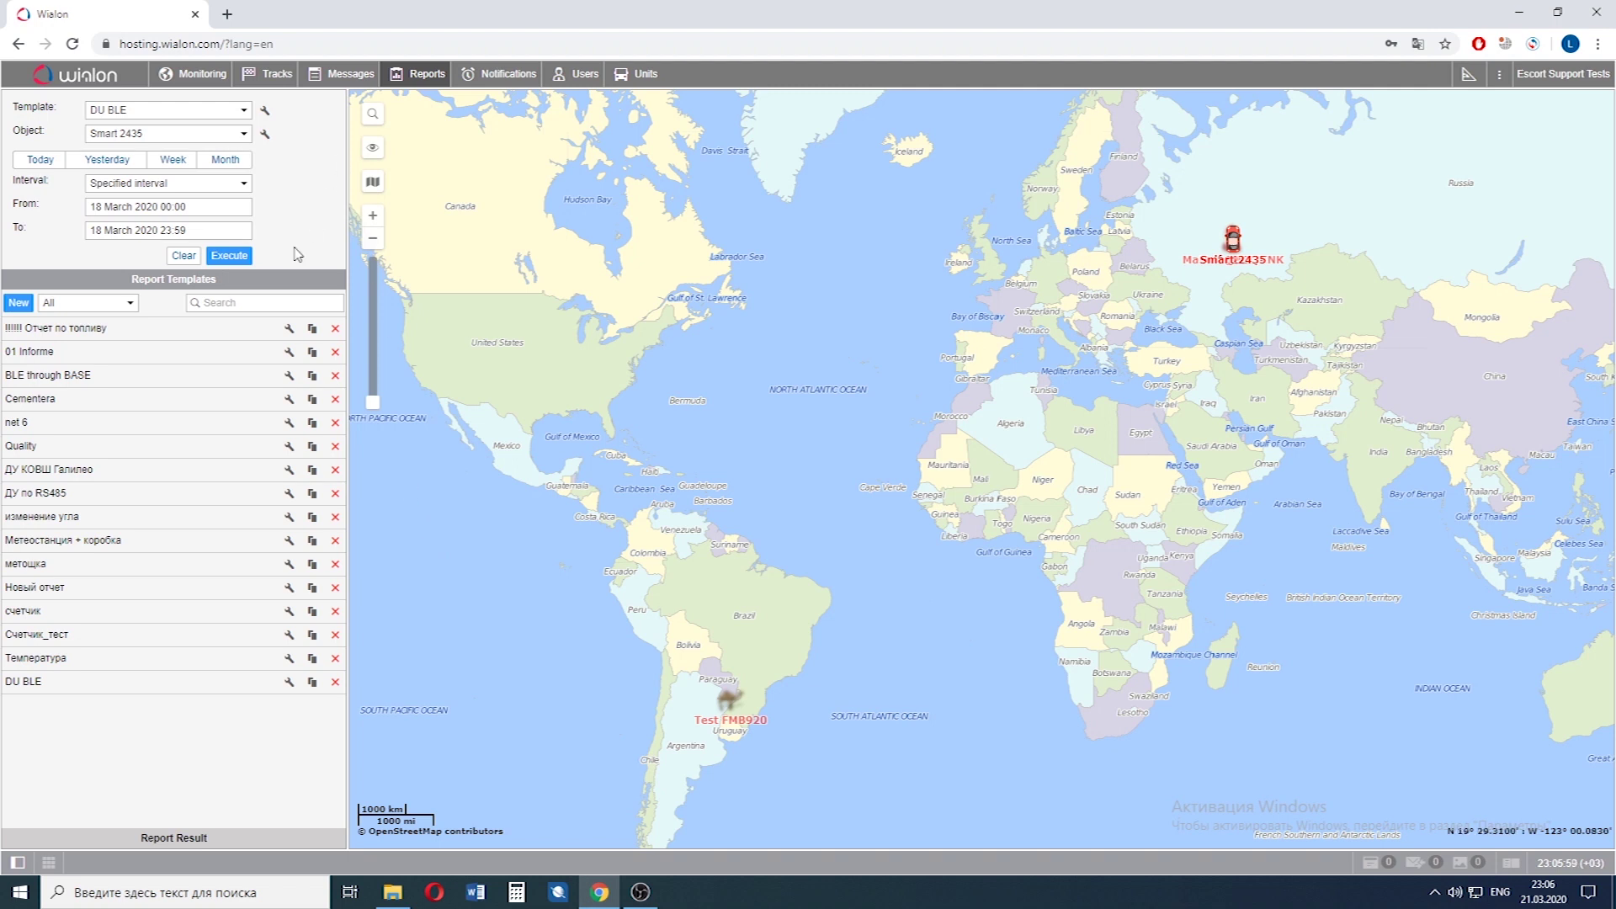
click(240, 260)
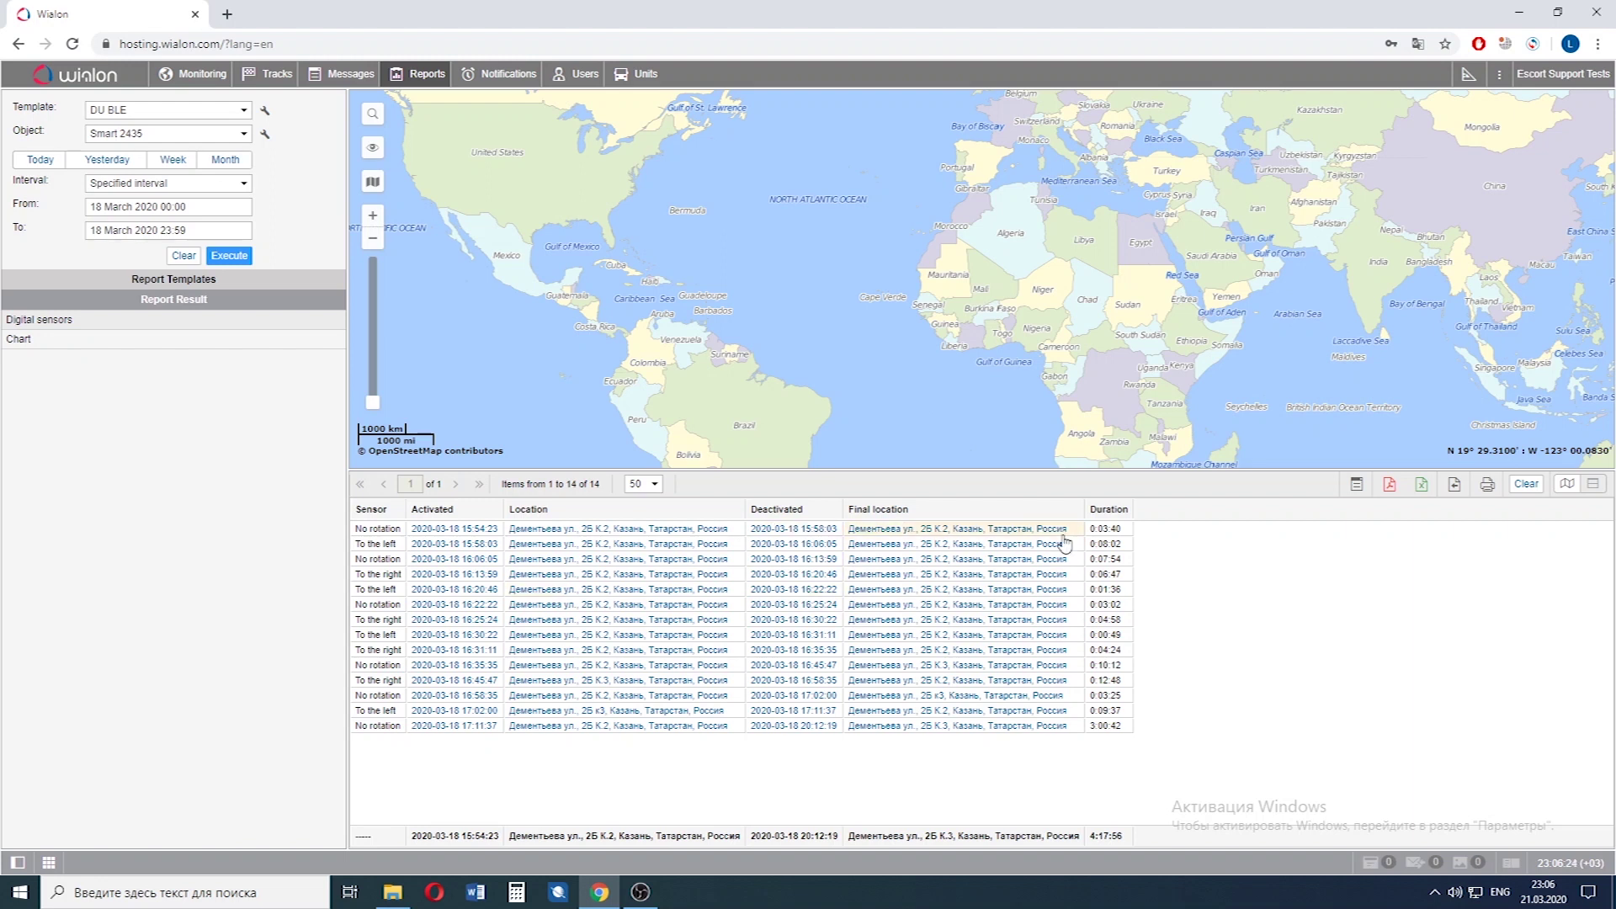
click(25, 341)
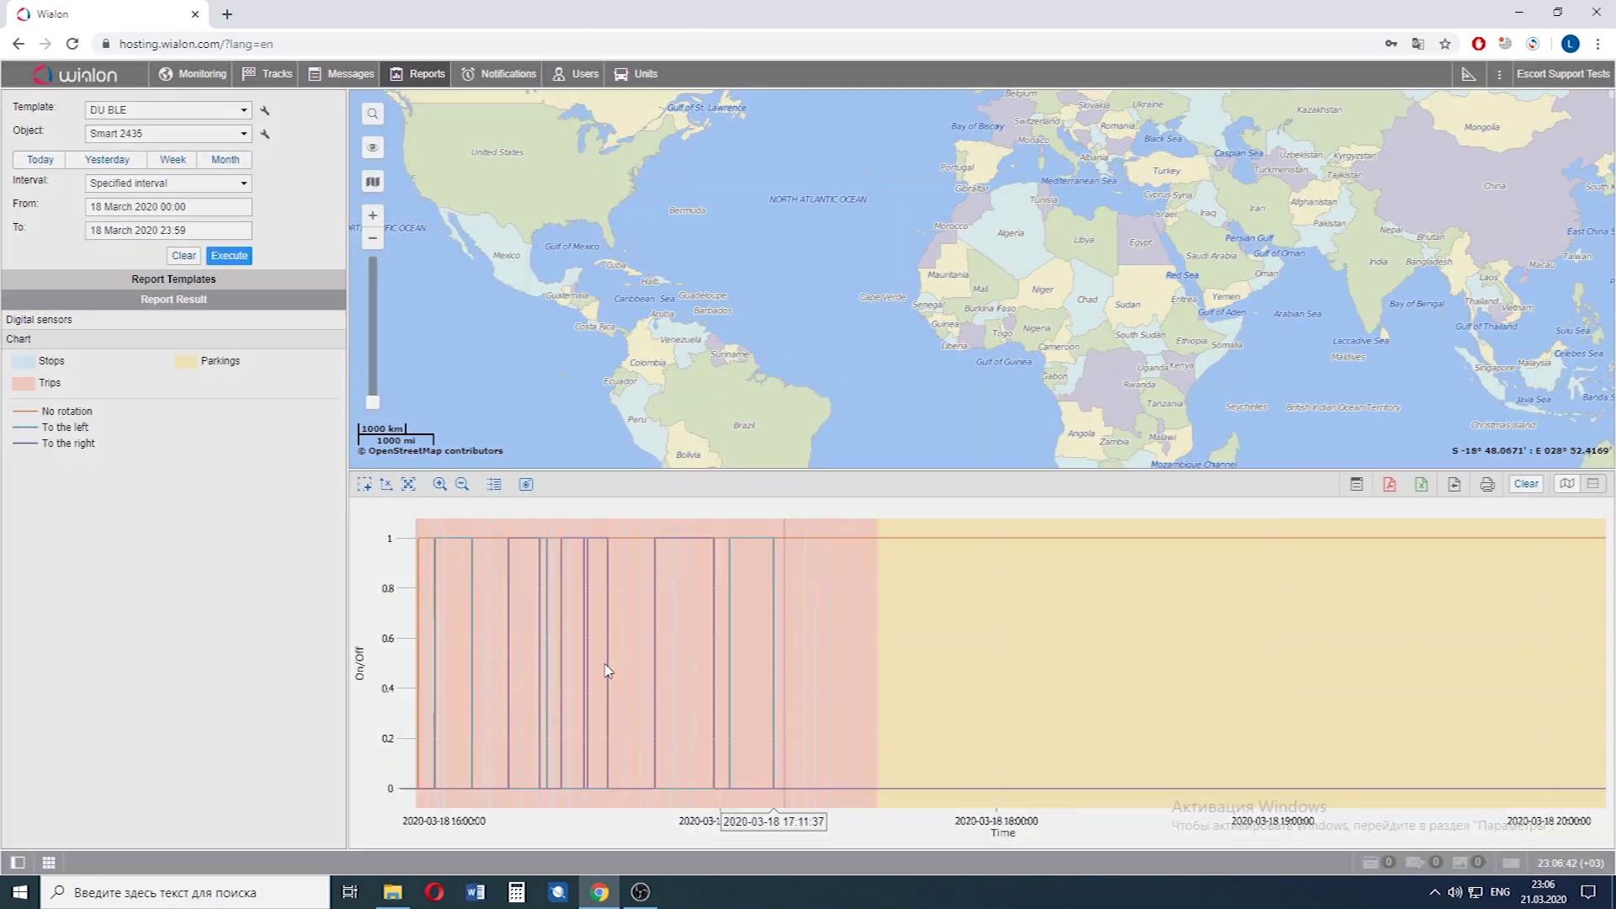
scroll(630, 692, up, 3)
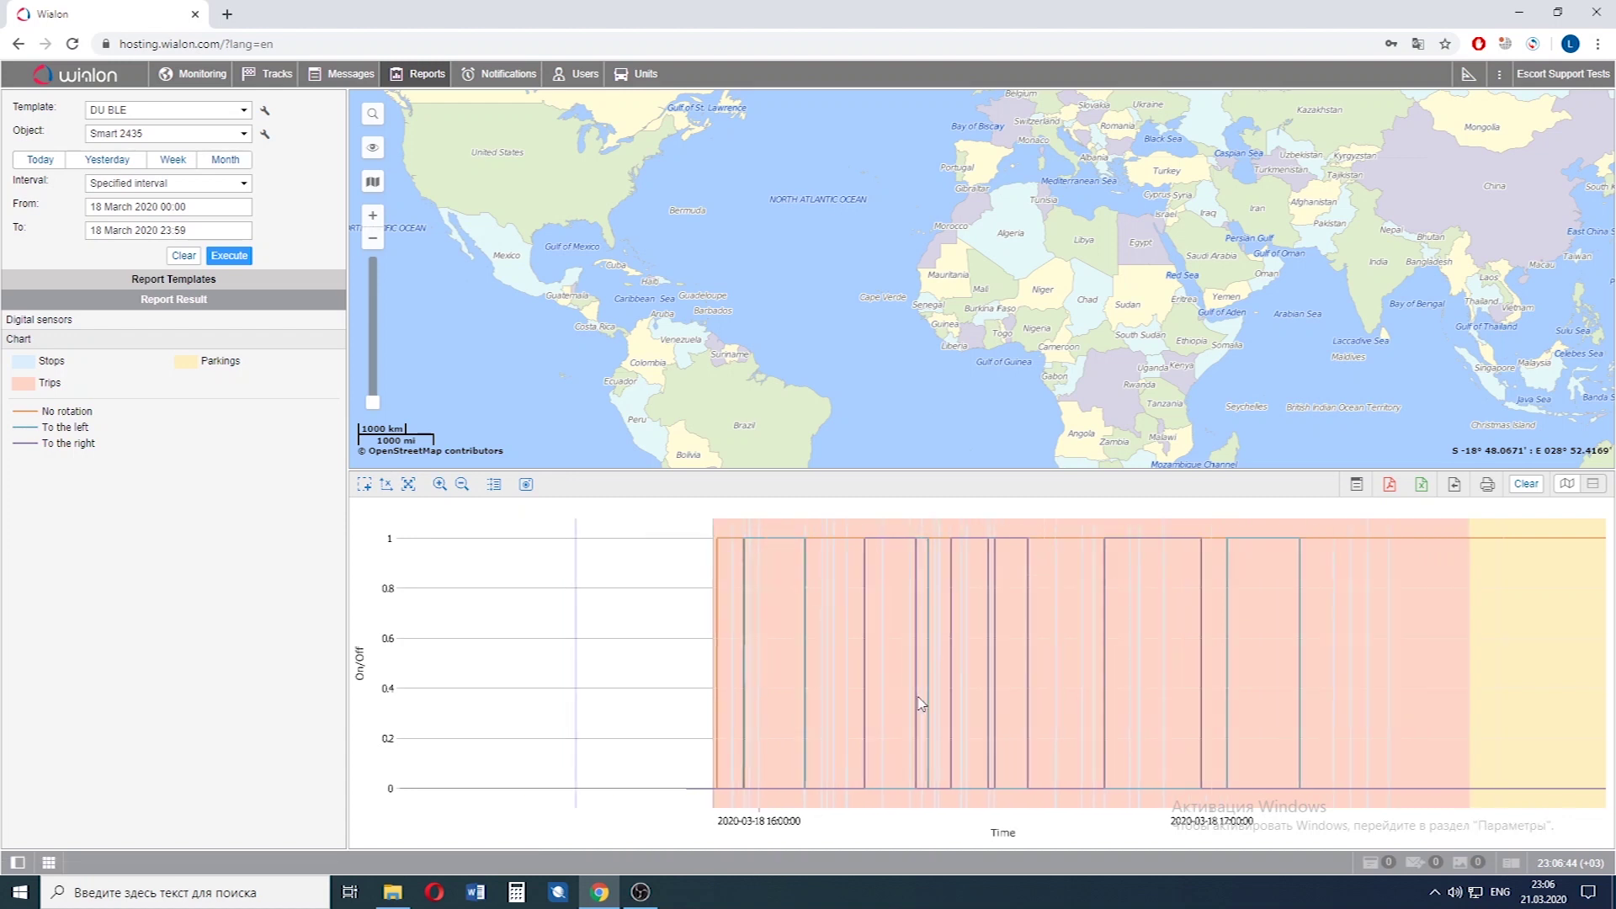
scroll(808, 674, up, 2)
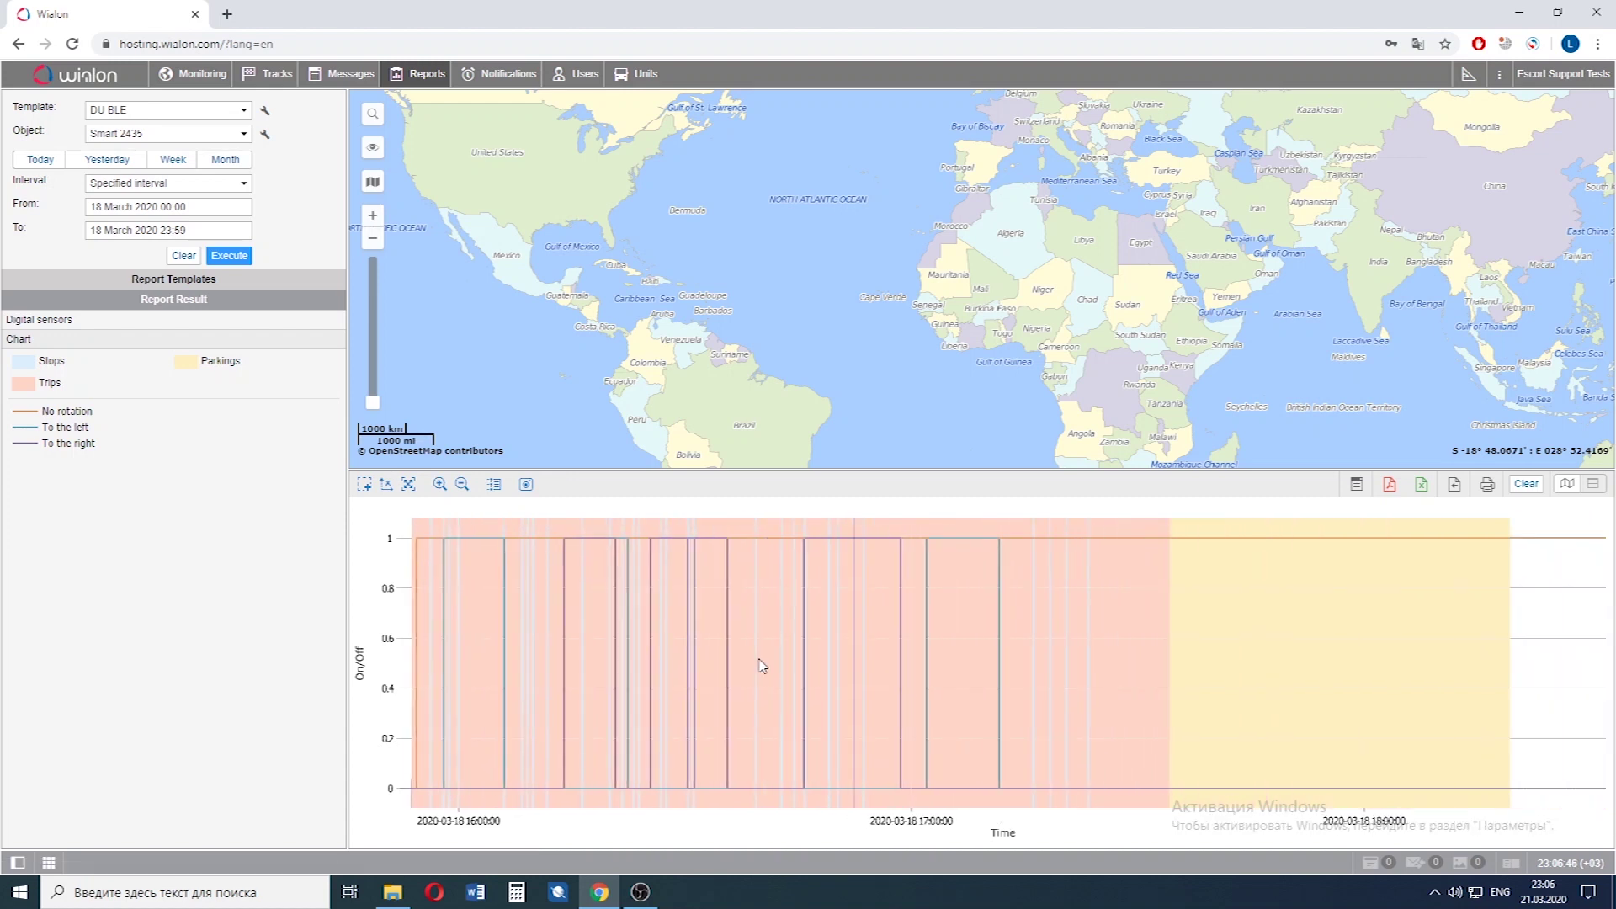
scroll(833, 690, up, 2)
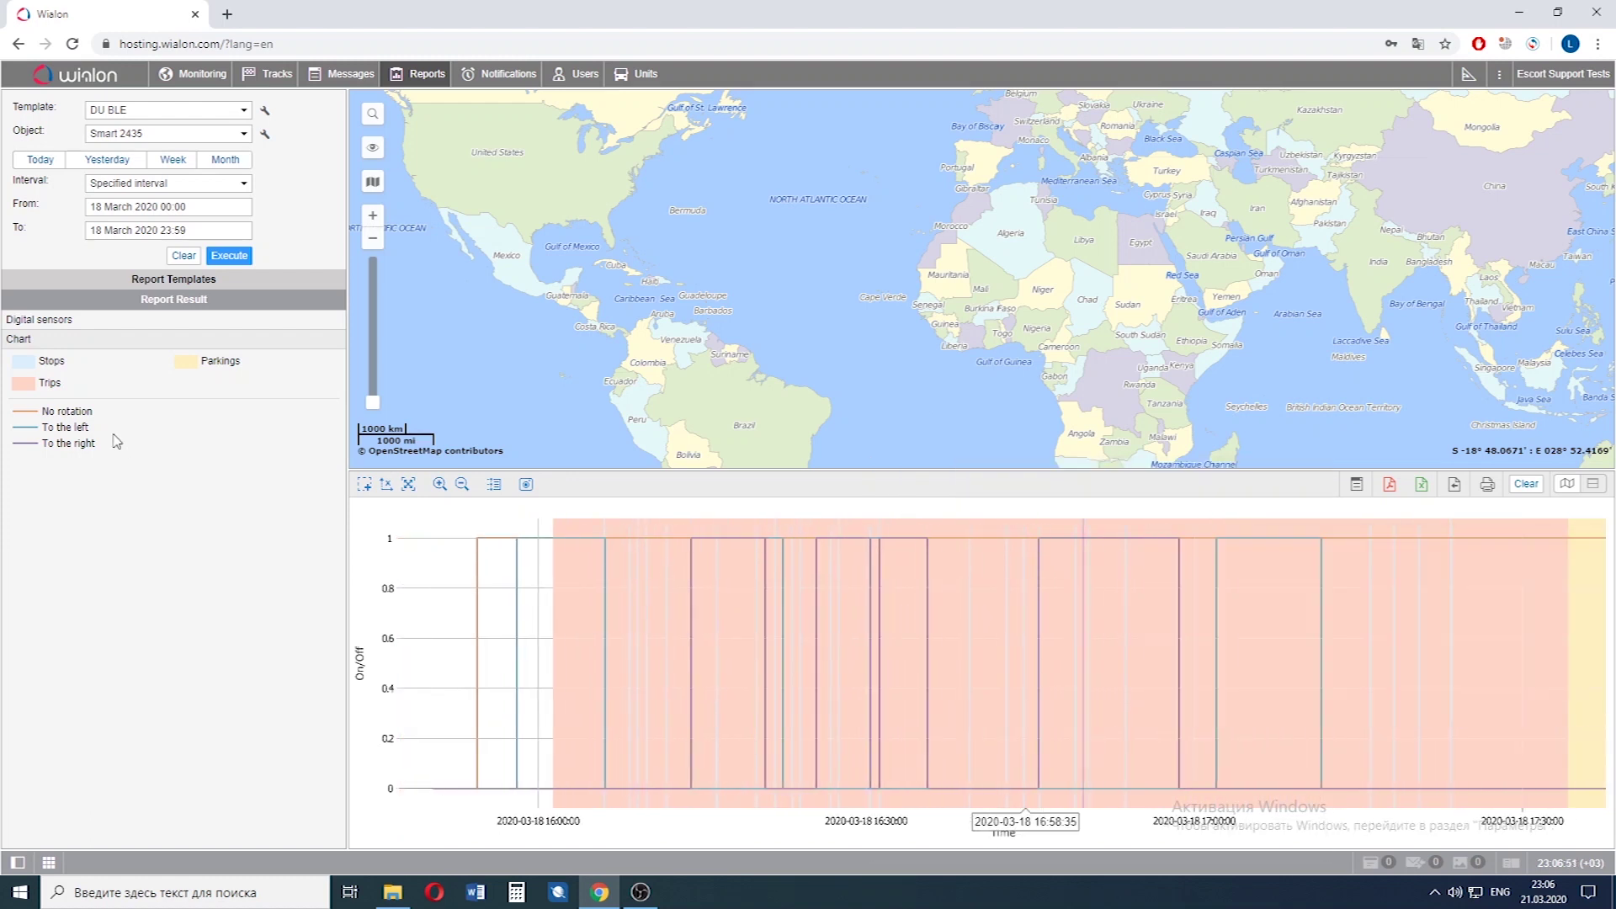
click(61, 321)
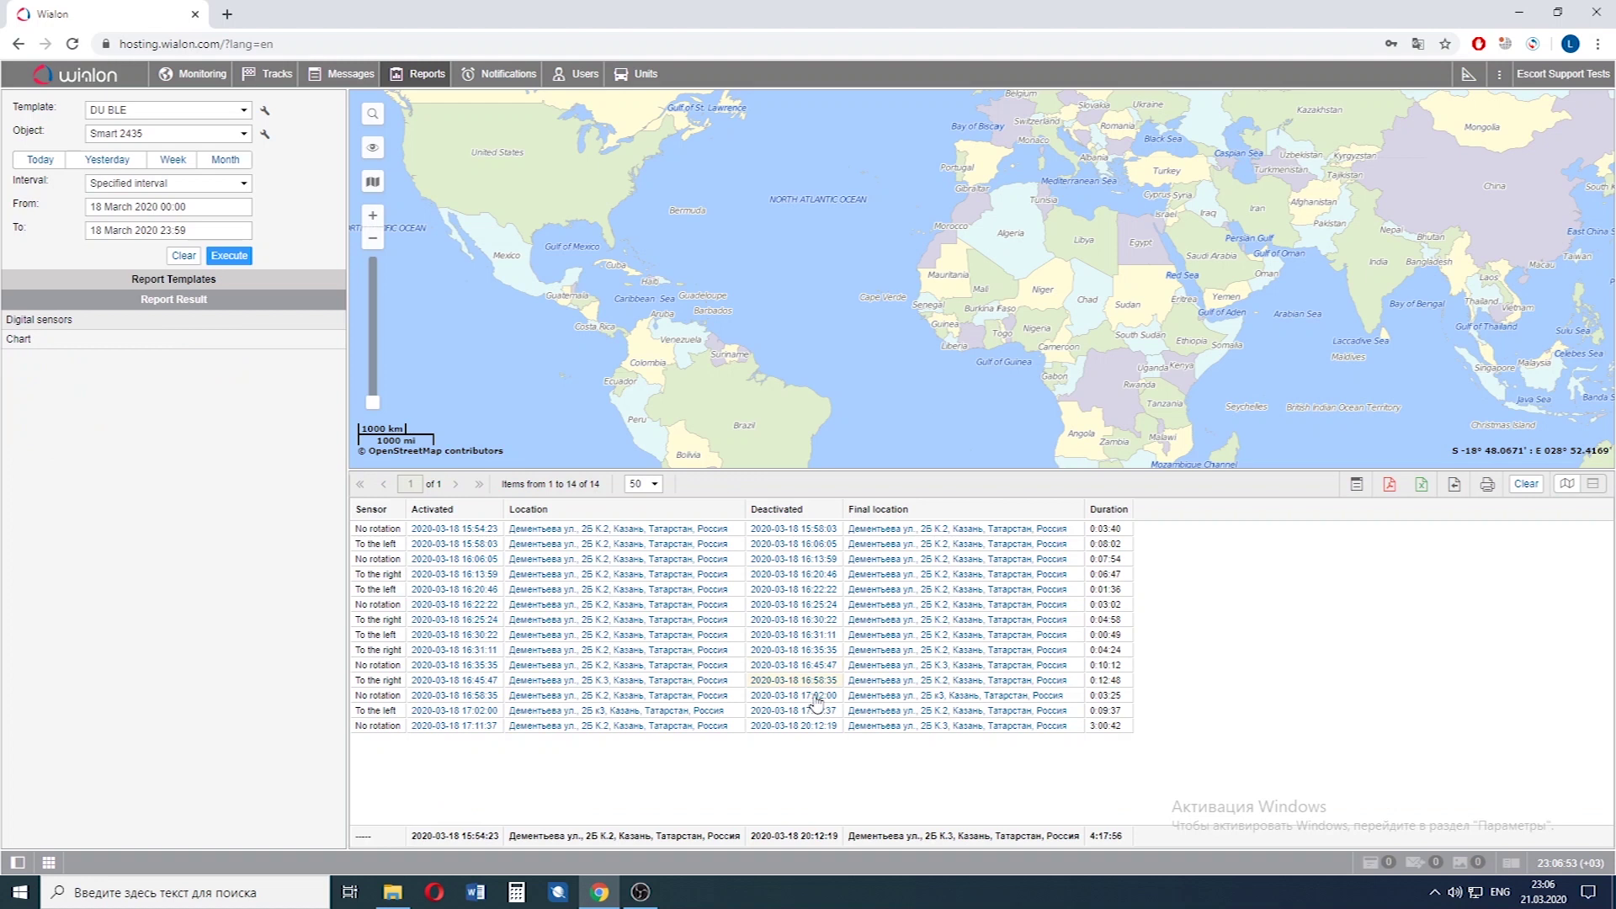